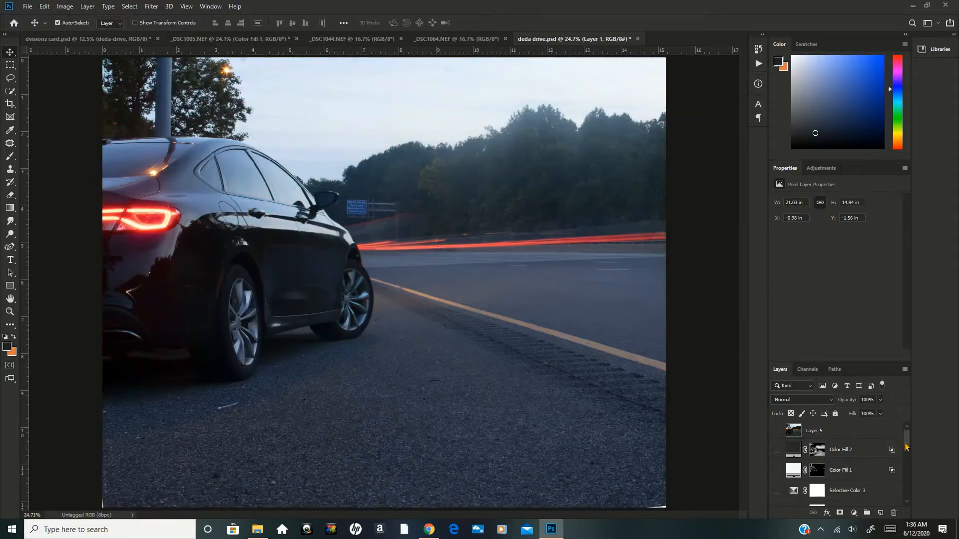
Review the bottom layers of deda drive.psd and compare the source photos _DSC1064.NEF and _DSC1044.NEF, returning to deda drive.psd.
drag(905, 443, 913, 498)
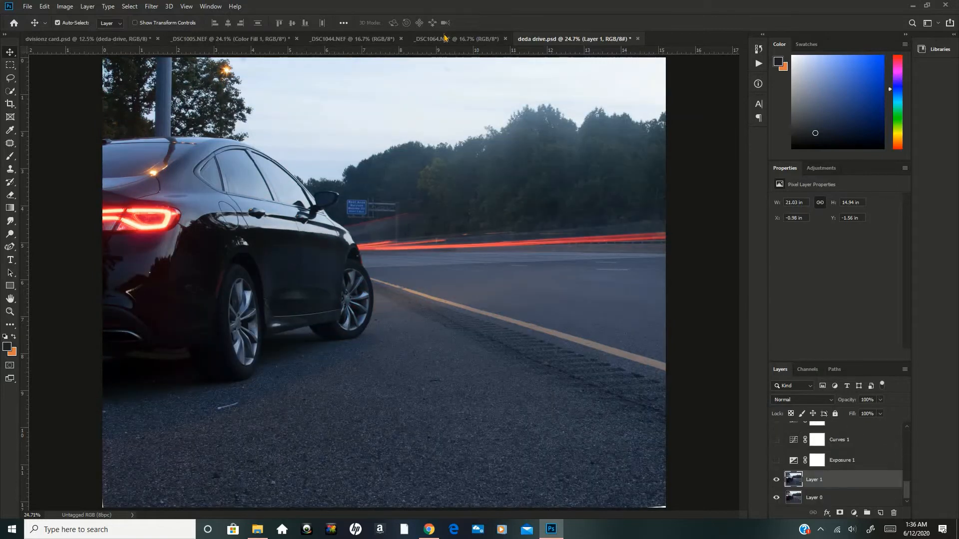
click(444, 38)
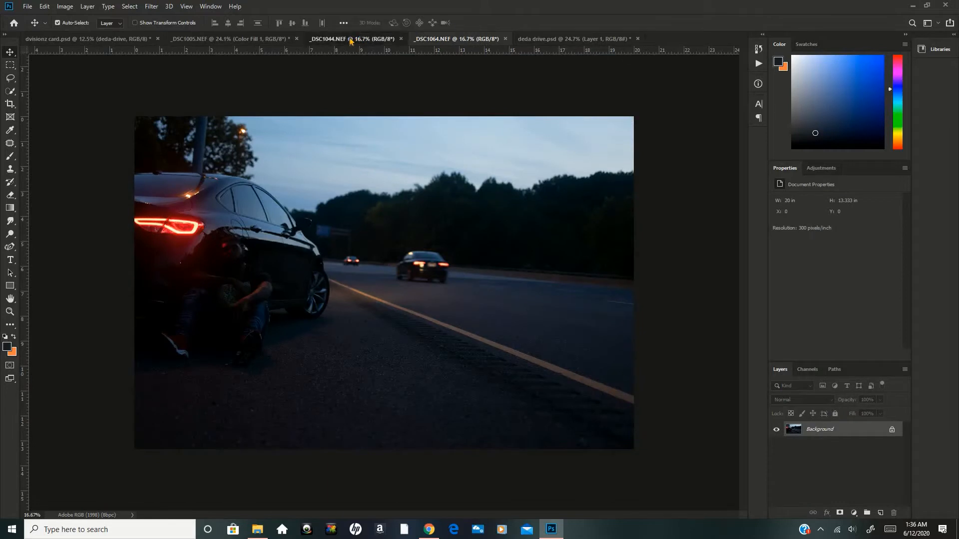
click(343, 39)
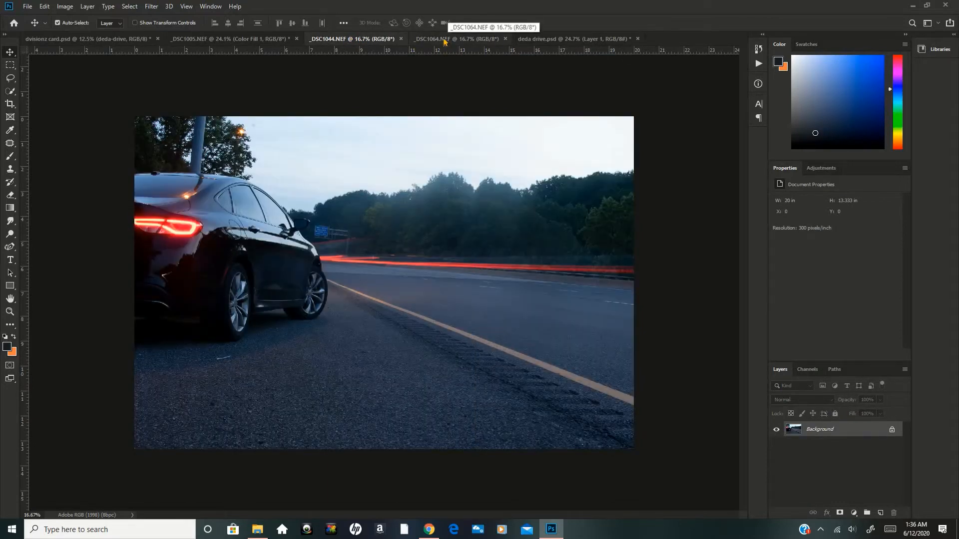
click(444, 40)
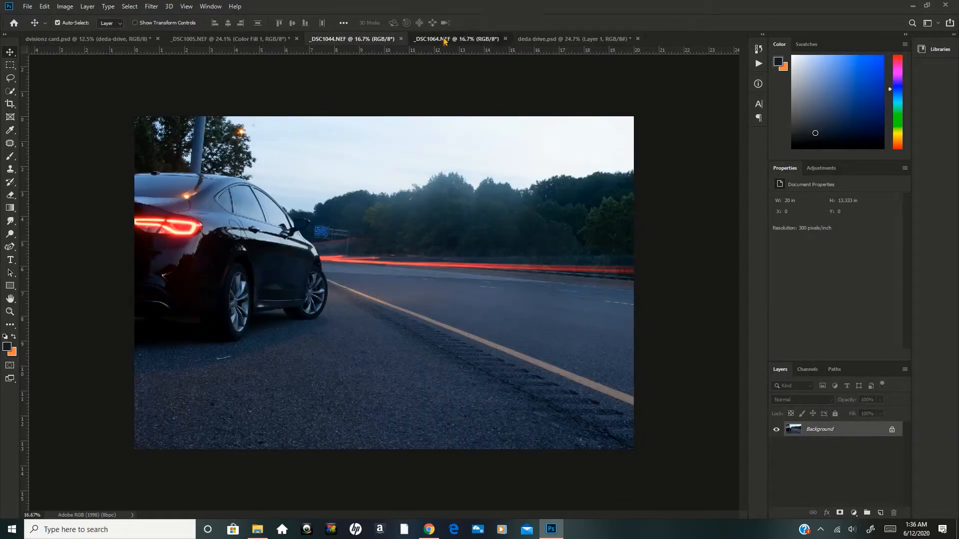
click(369, 38)
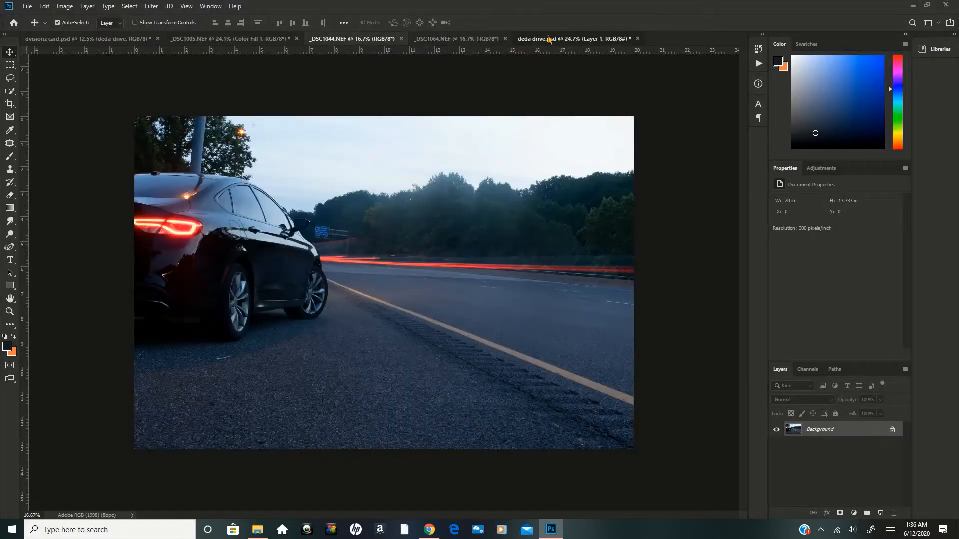
click(549, 39)
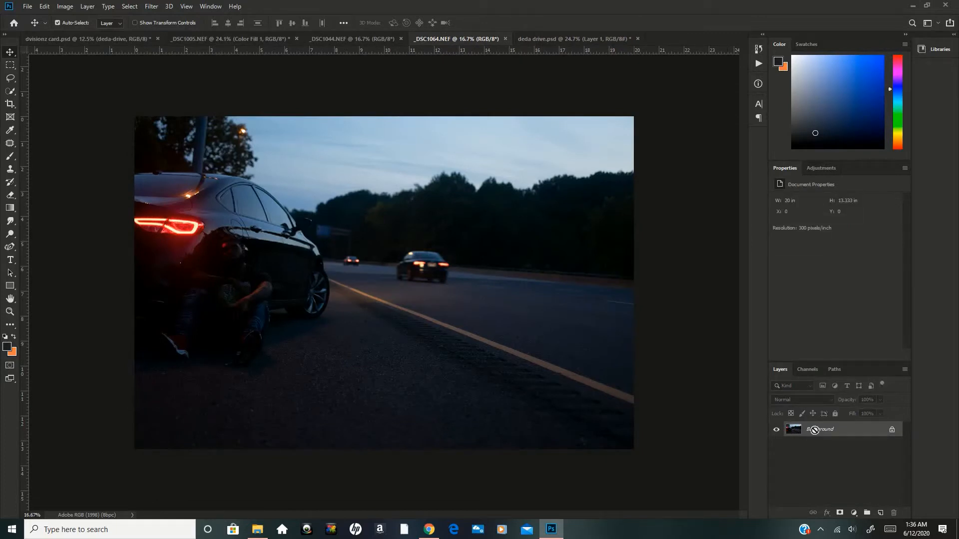
Copy the _DSC1064.NEF photo into deda drive.psd as a layer above Layer 1 and shift it toward the canvas's upper left.
drag(816, 432, 467, 196)
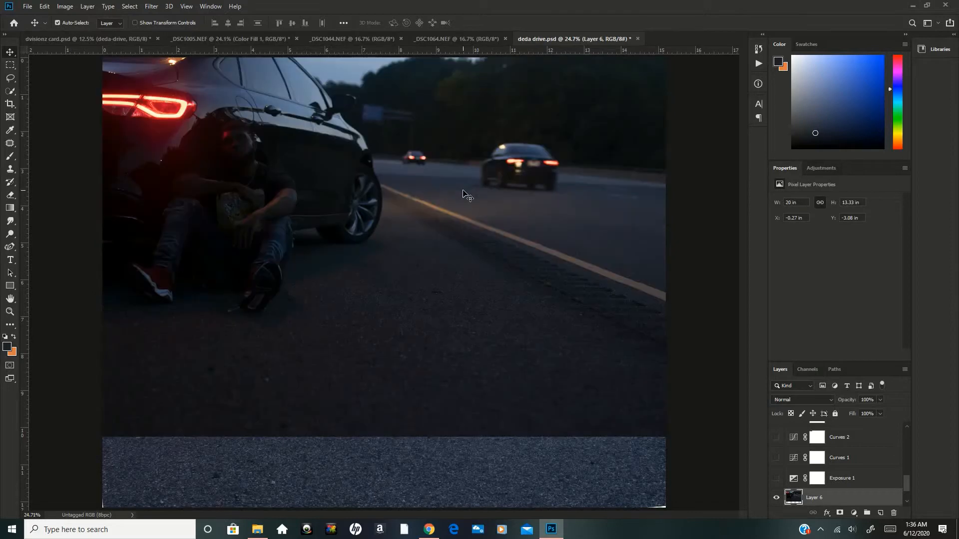
key(ctrl+minus)
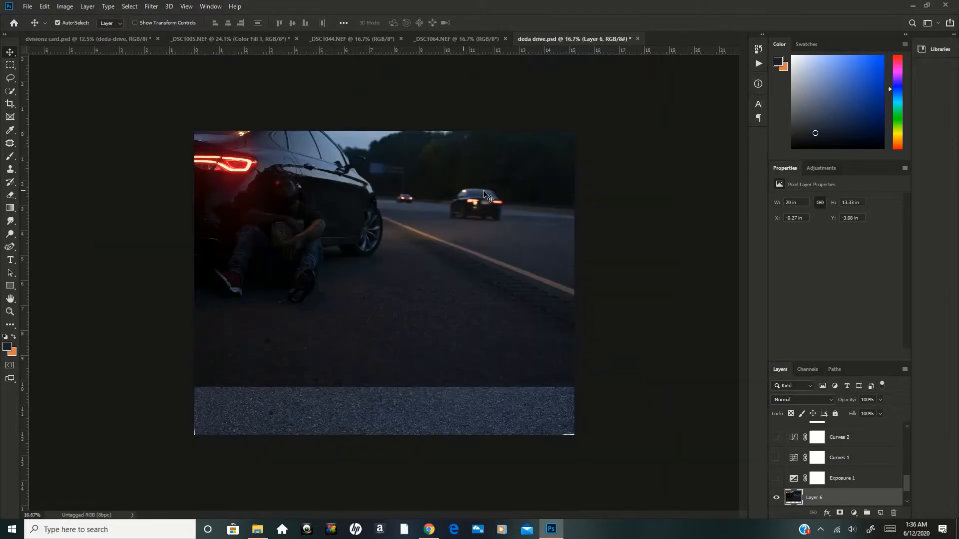
drag(478, 197, 318, 182)
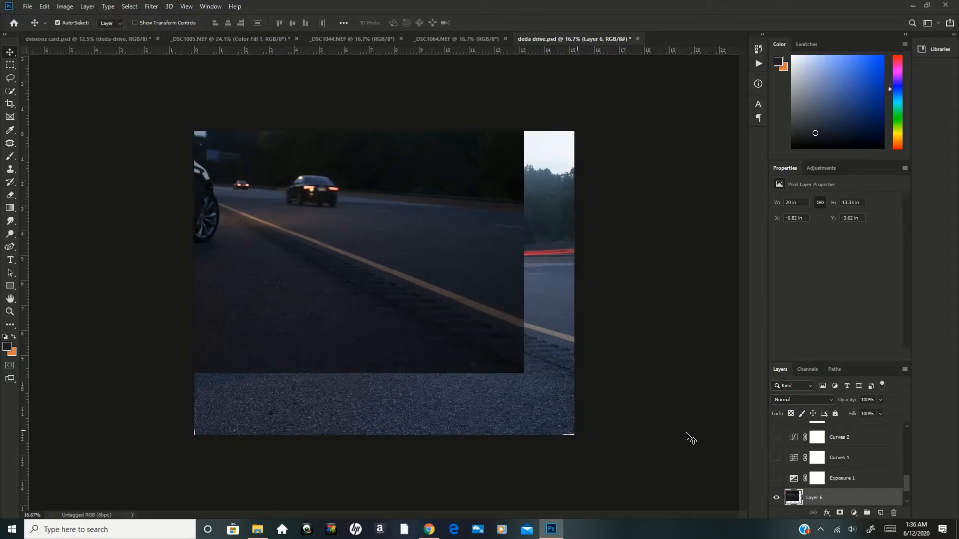
Turn on the Exposure 1 and Curves 1 adjustment layers and display the Curves 1 settings.
click(777, 479)
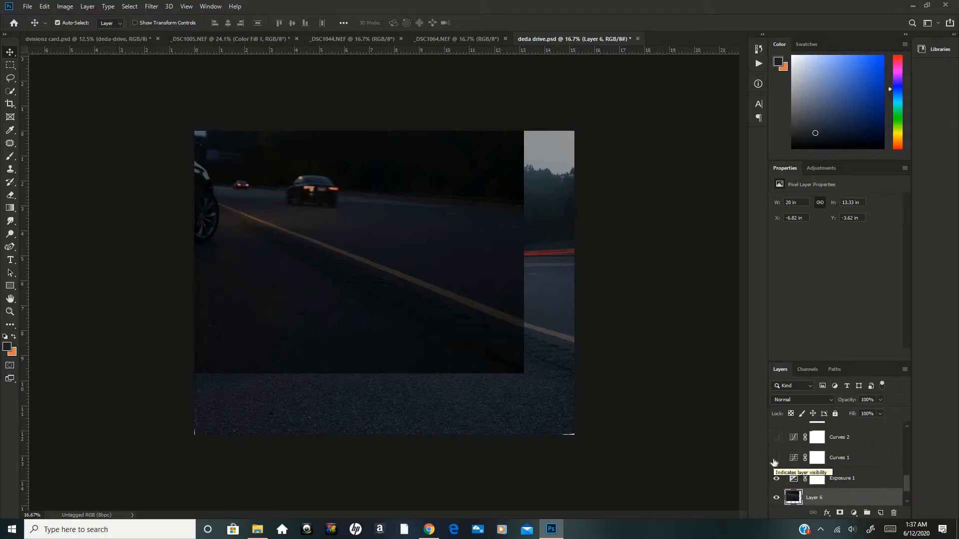
click(775, 461)
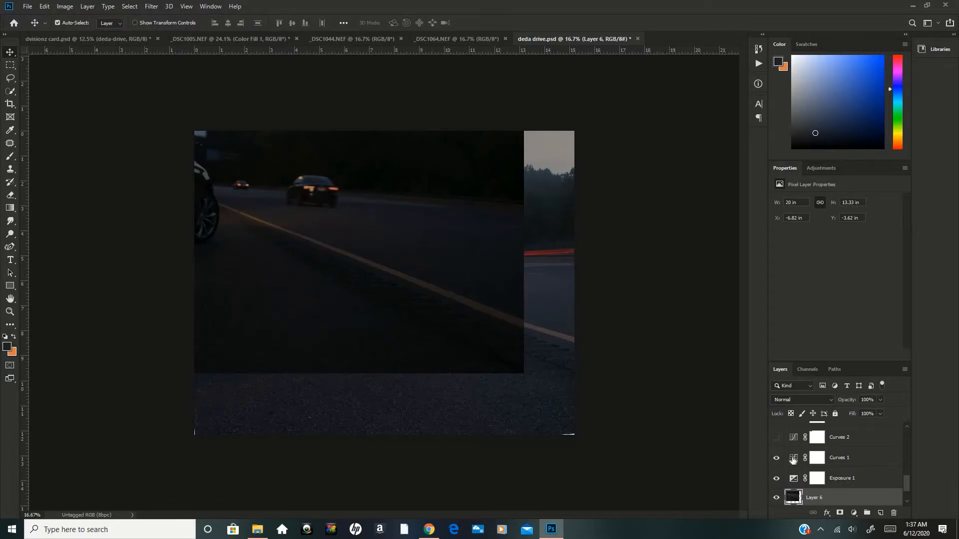
click(793, 460)
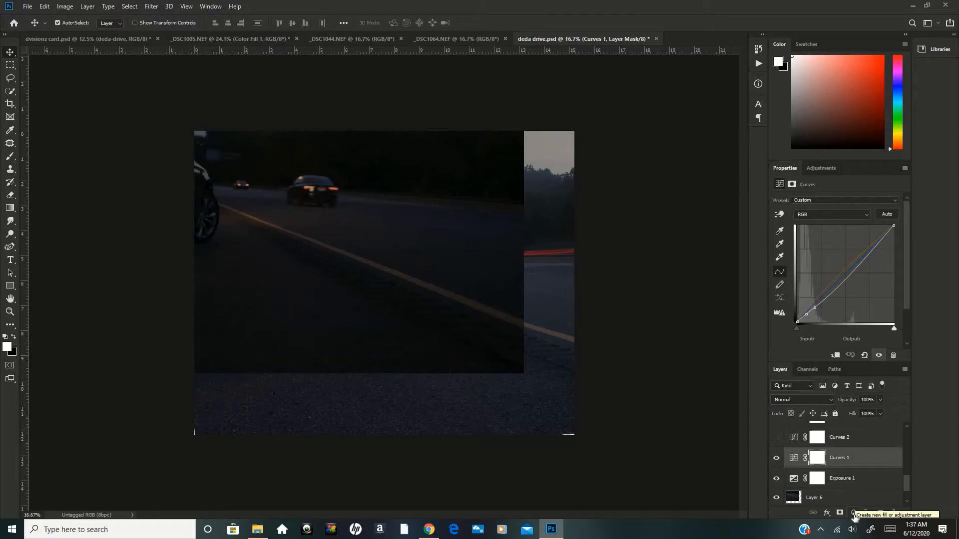
click(854, 513)
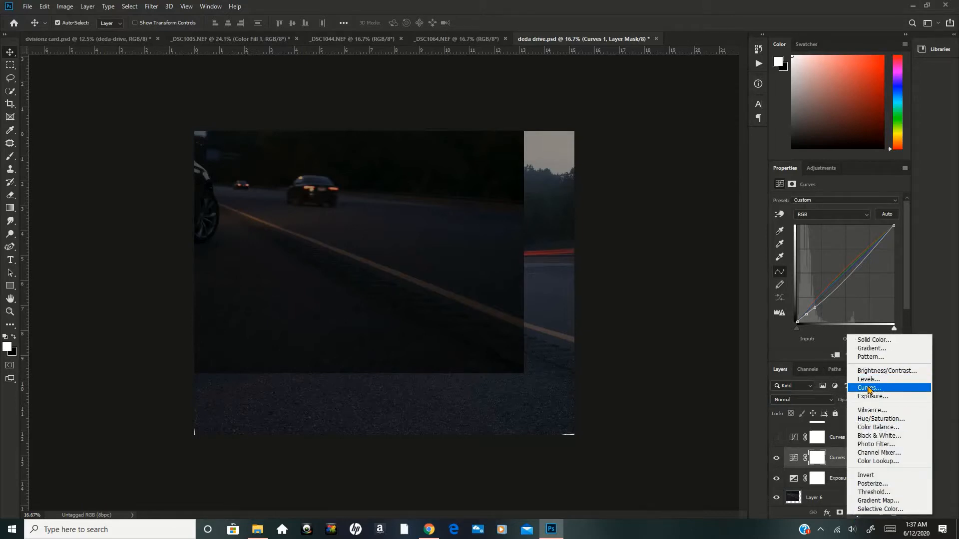
click(762, 224)
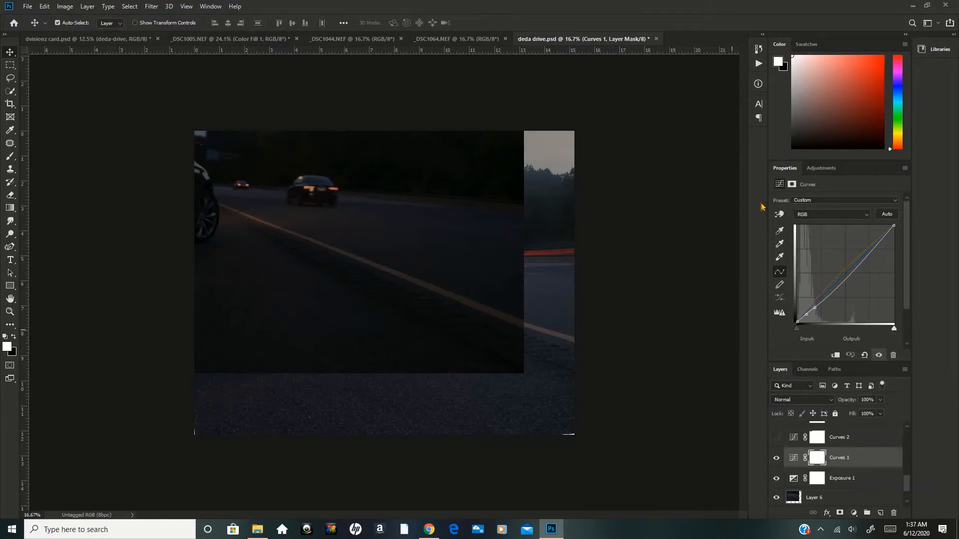
click(780, 244)
click(809, 215)
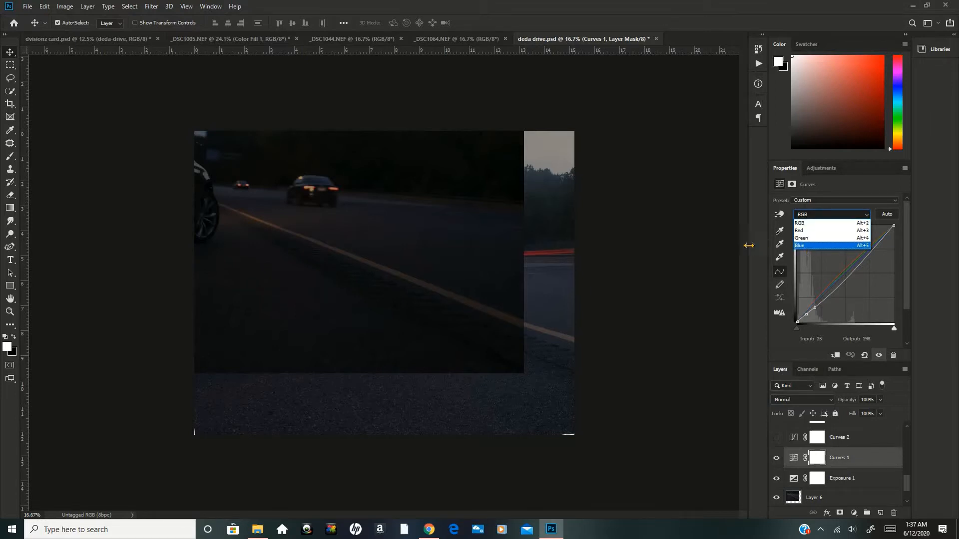
click(756, 272)
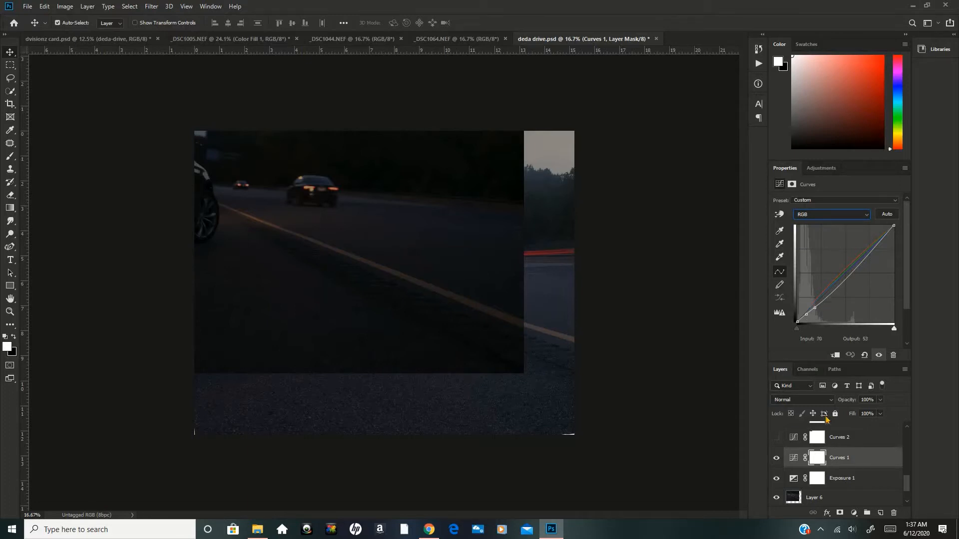
Add a new Curves adjustment layer above Curves 1, try bending the RGB curve in the shadows, and reset it.
click(852, 514)
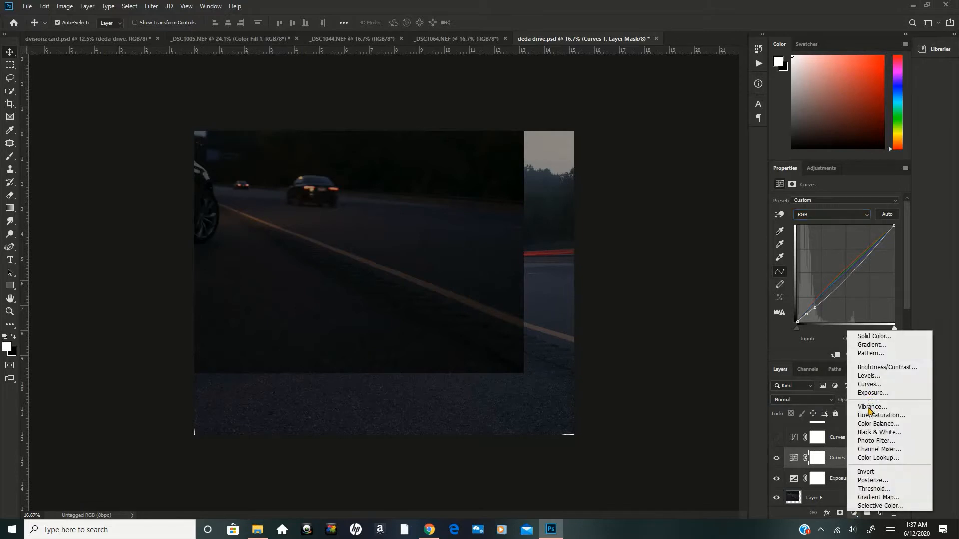
click(868, 385)
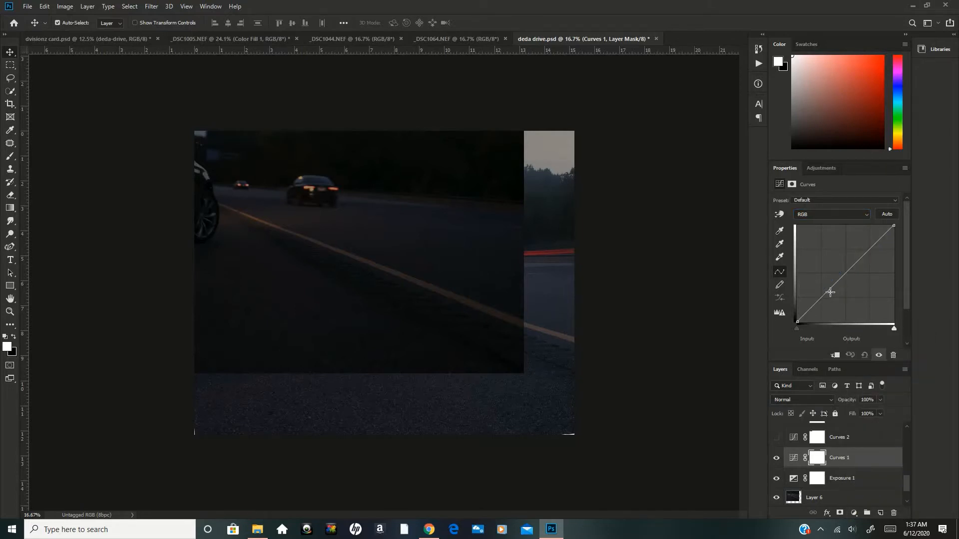
mouse_move(815, 302)
mouse_down()
mouse_move(814, 315)
mouse_move(814, 301)
mouse_up()
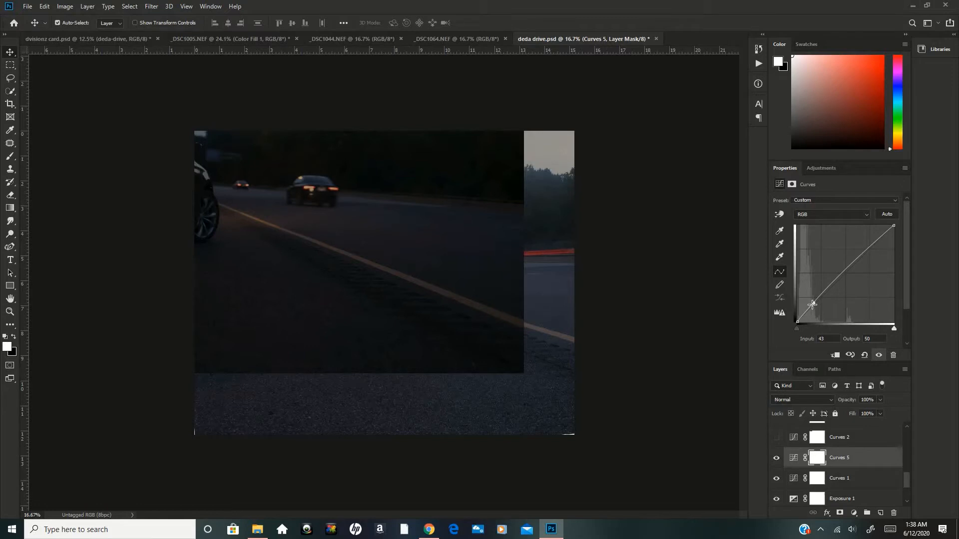
drag(814, 304, 811, 307)
click(865, 356)
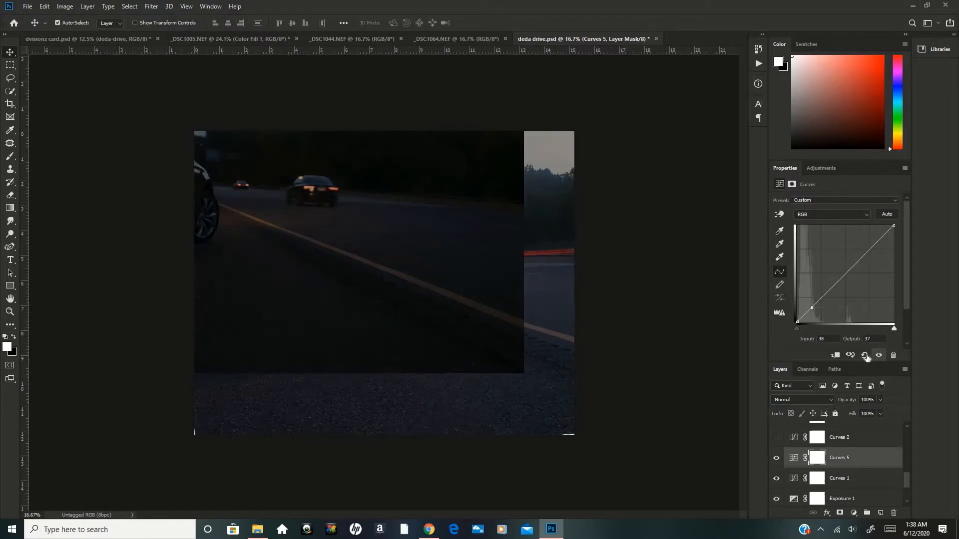
Try lowering the Red channel's shadows on the new Curves layer, reset the curve, and delete that layer.
click(835, 216)
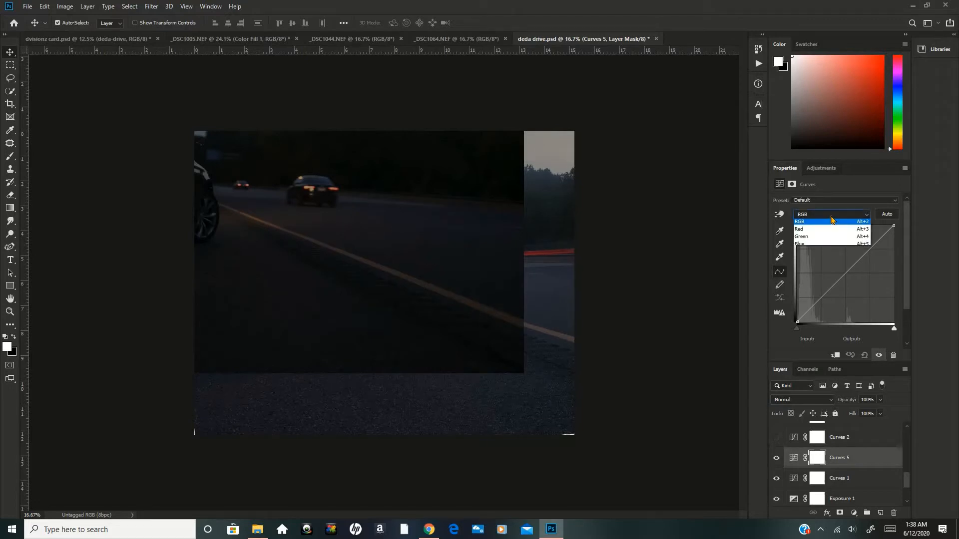
click(804, 230)
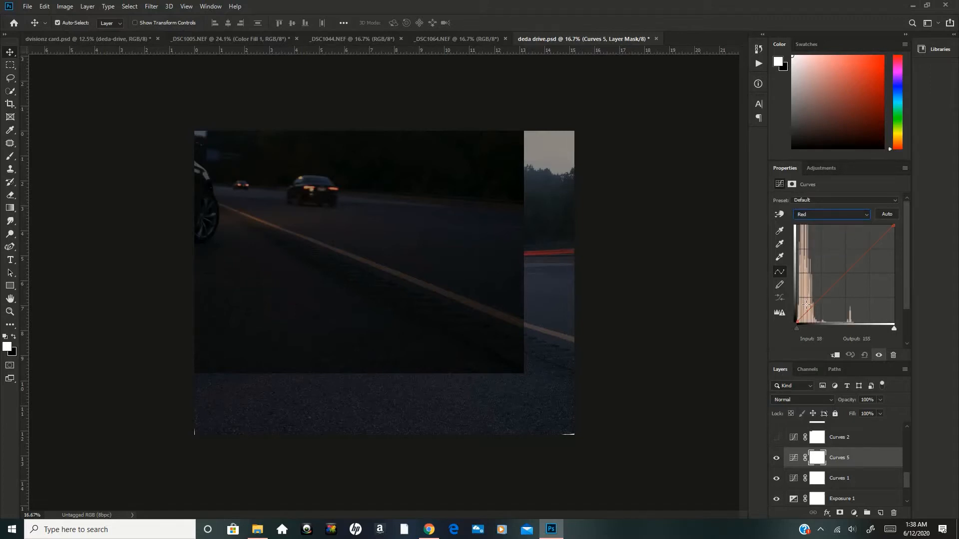
drag(809, 307, 806, 316)
click(864, 355)
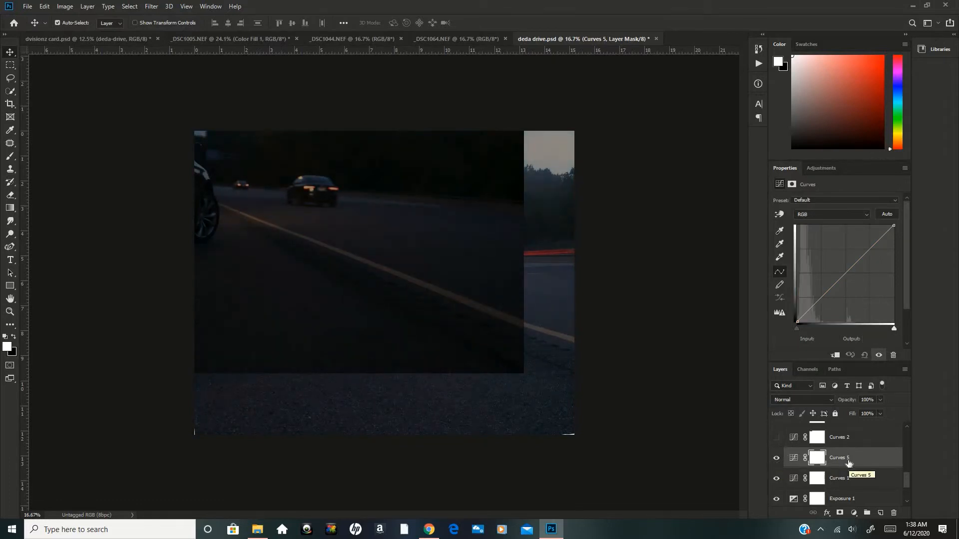
drag(852, 465, 894, 515)
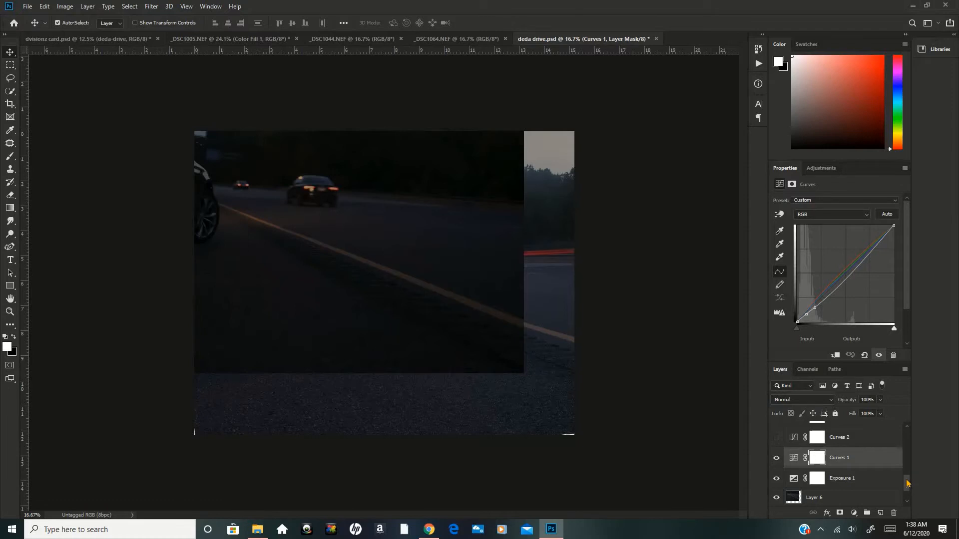
Turn on the Curves 2 and Curves 3 adjustment layers and display each one's curve settings.
scroll(908, 484, up, 1)
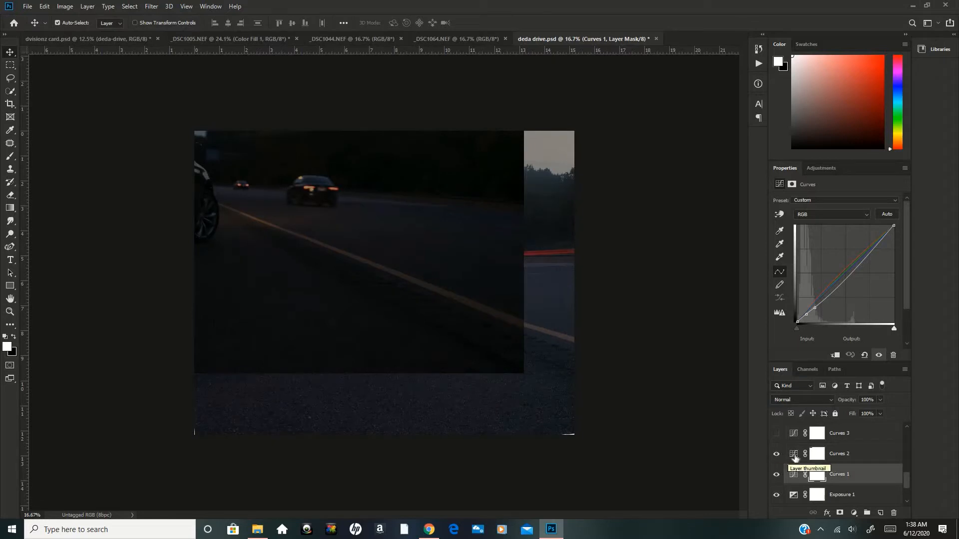
click(796, 458)
click(795, 458)
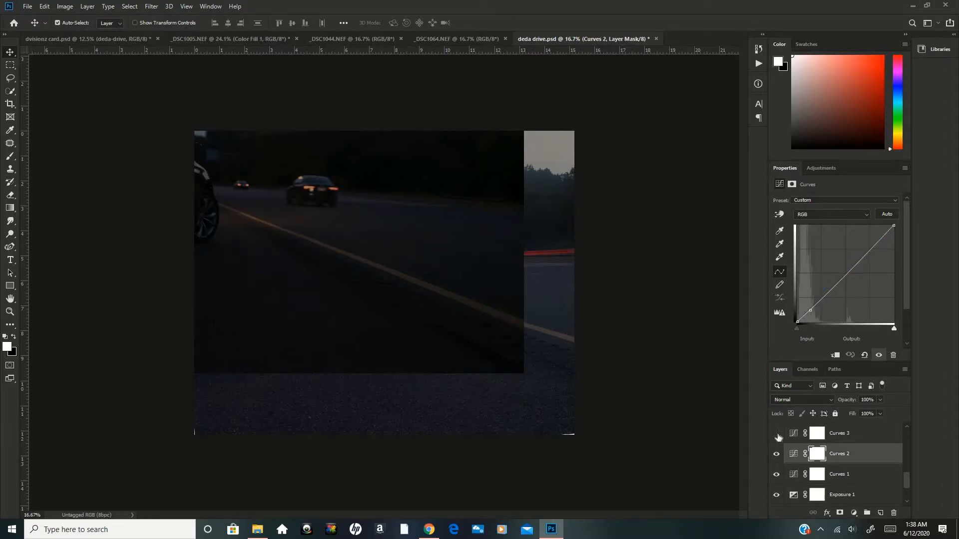
click(777, 434)
click(794, 435)
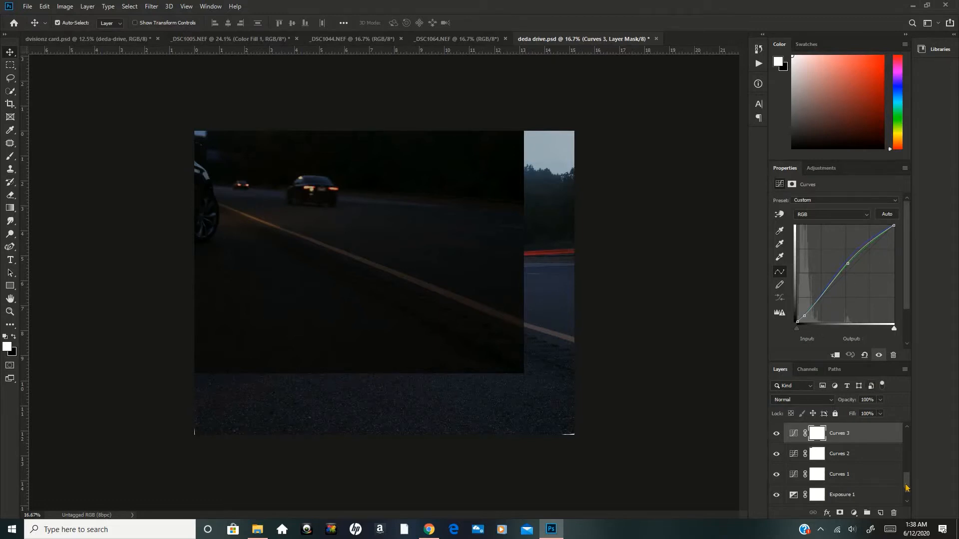
Hide Layer 6 and preview the masked Layer 2 photo over the graded scene, leaving Layer 2 hidden.
scroll(907, 484, up, 3)
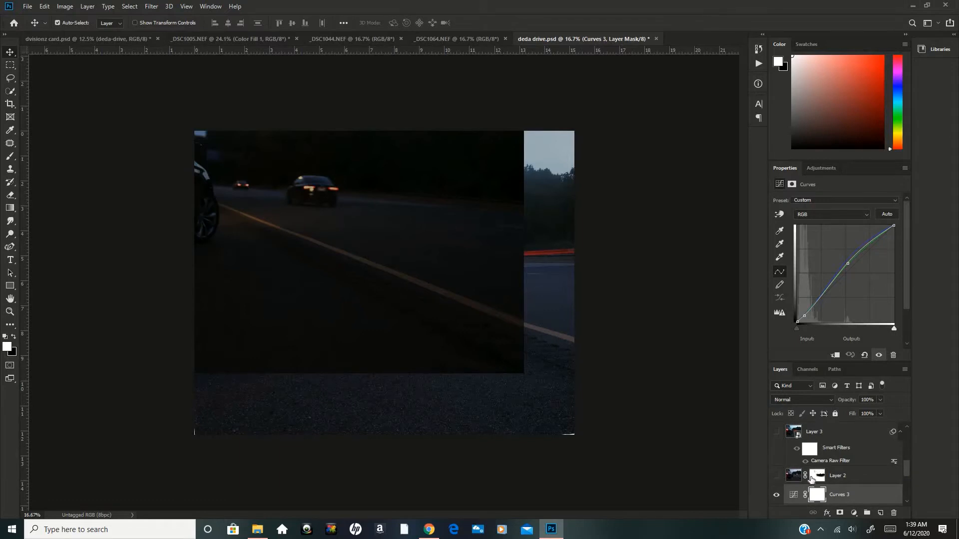
scroll(847, 474, down, 5)
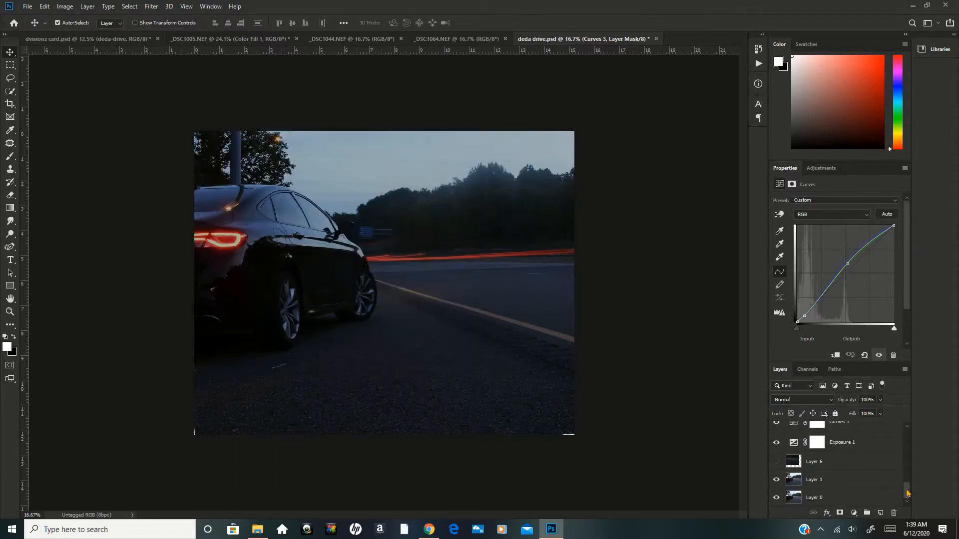
drag(908, 492, 908, 470)
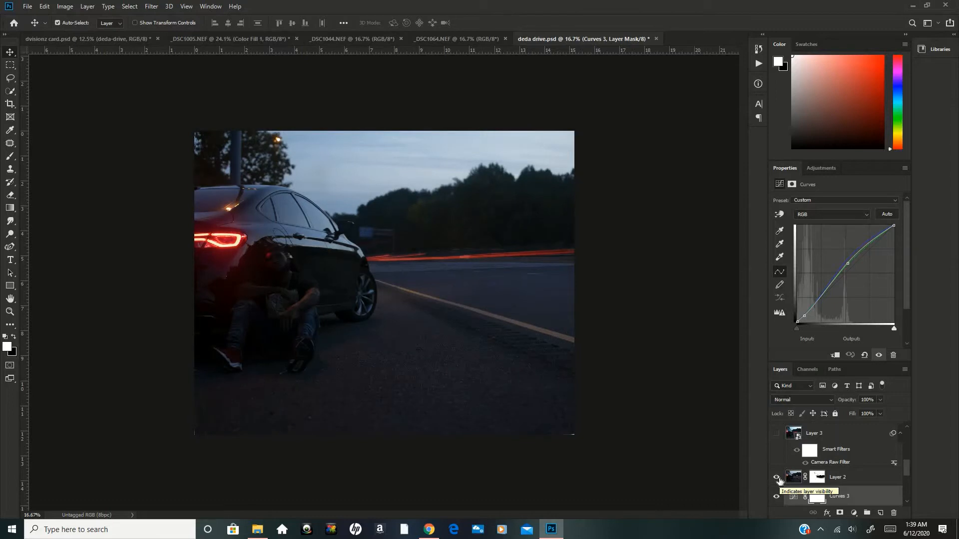
click(777, 477)
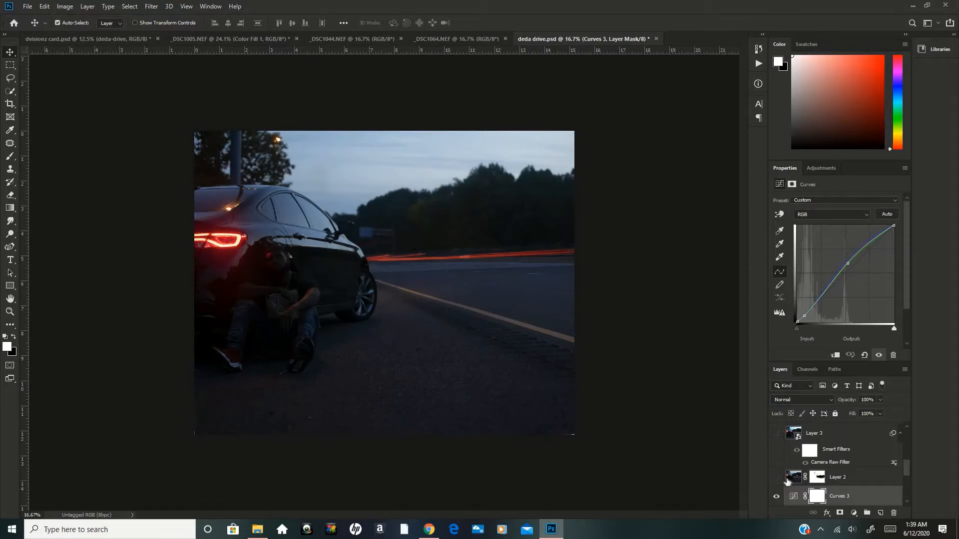
Select Layer 2's layer mask and view its mask commands without applying any.
drag(820, 485, 819, 480)
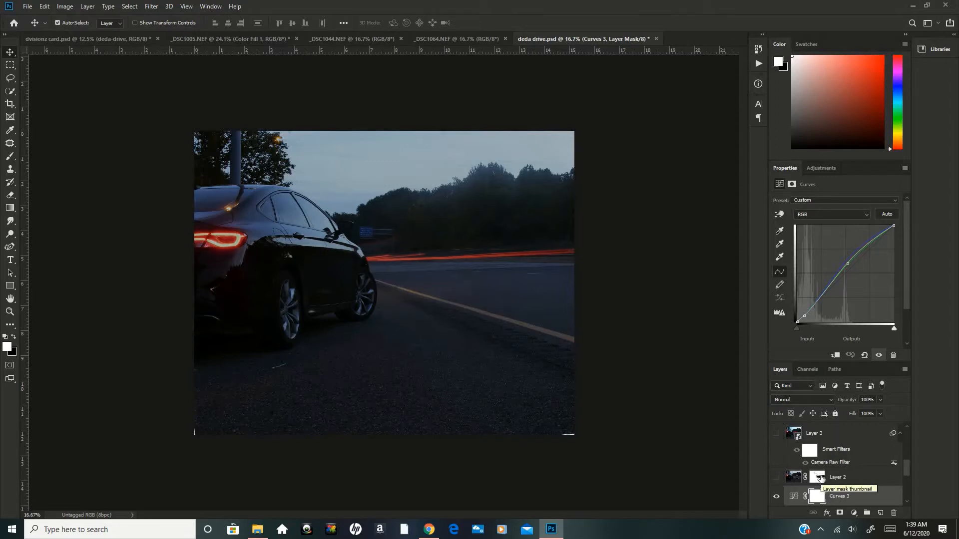
click(821, 478)
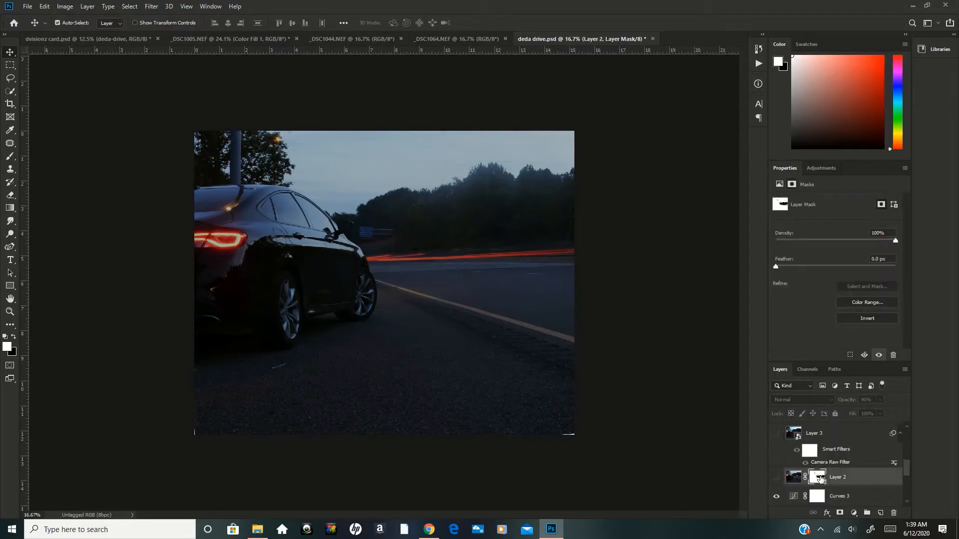
right_click(821, 479)
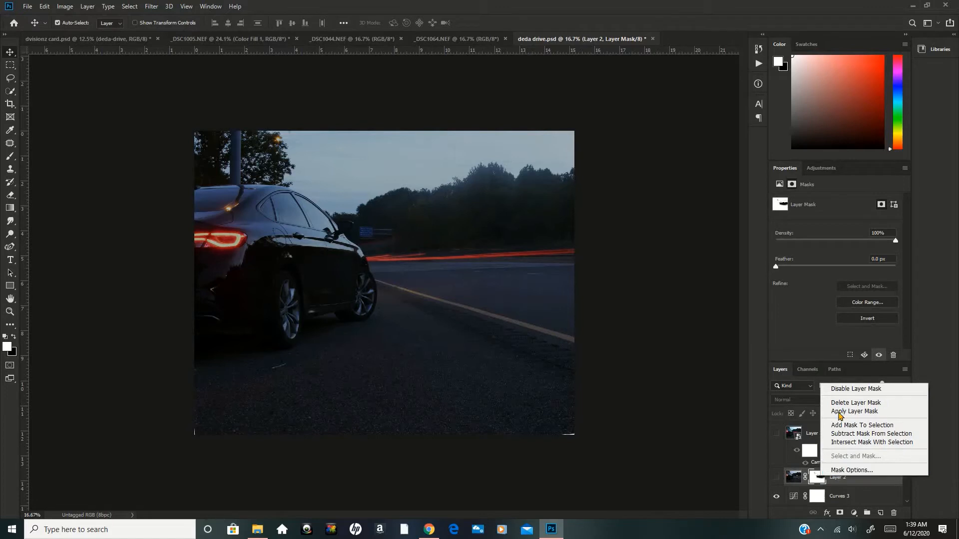
click(839, 479)
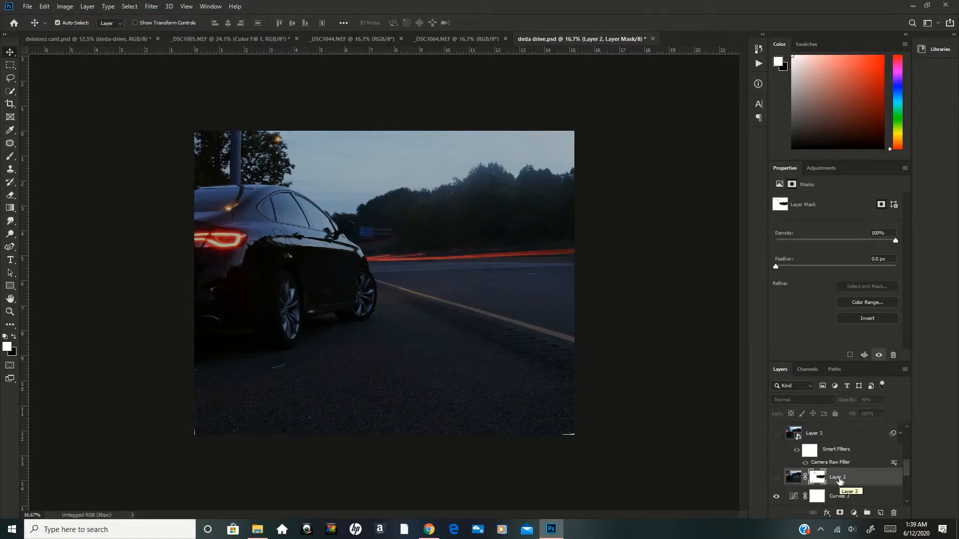
Duplicate Layer 2, show the copy, and replace its layer mask with a blank white one.
key(ctrl+j)
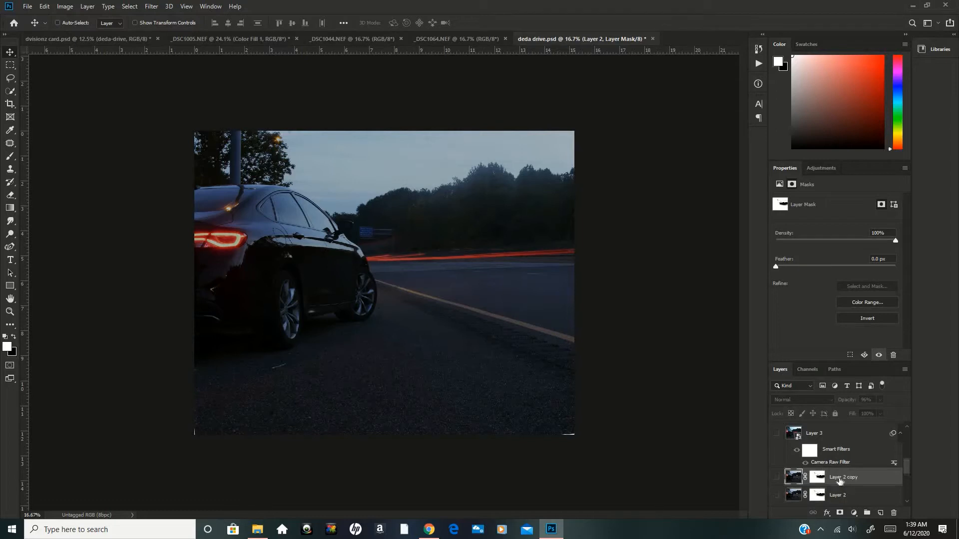
click(776, 477)
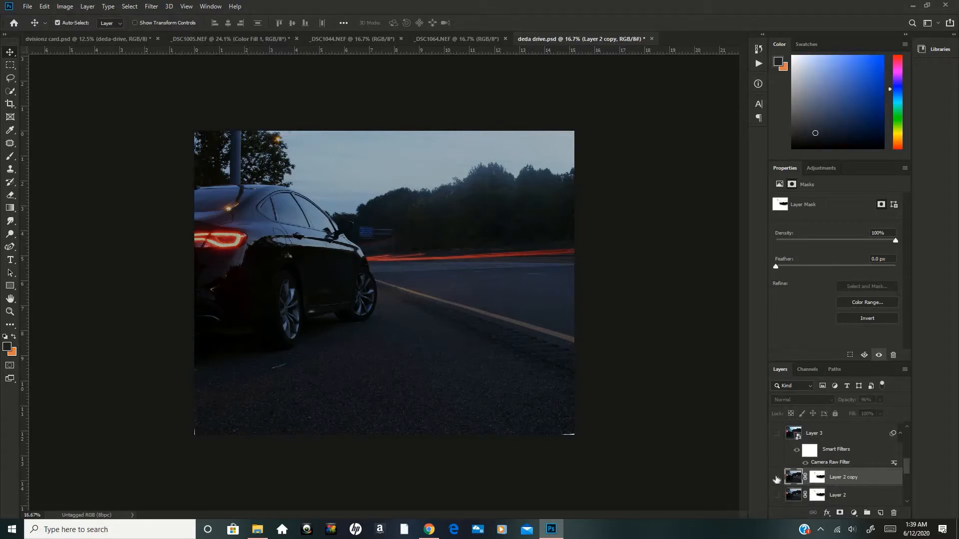
click(819, 480)
right_click(819, 481)
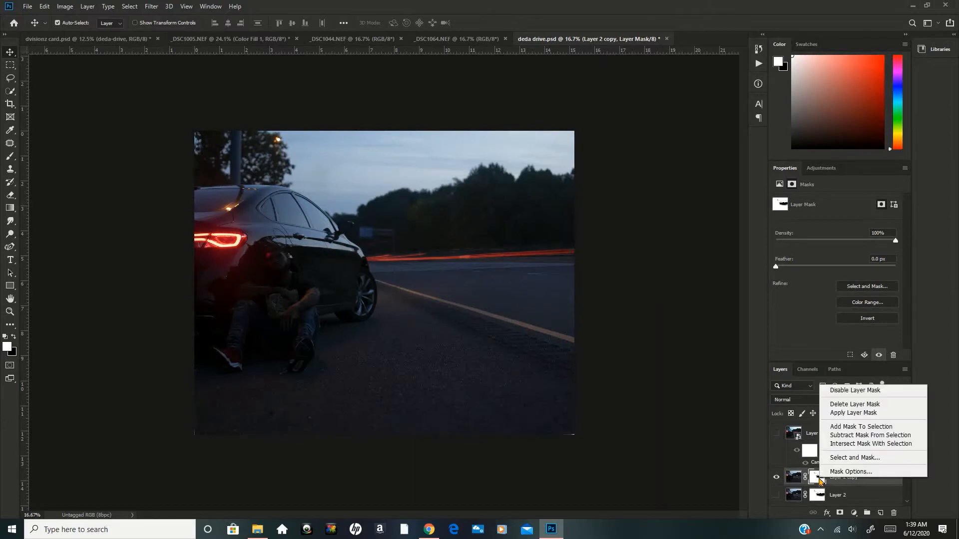
click(835, 405)
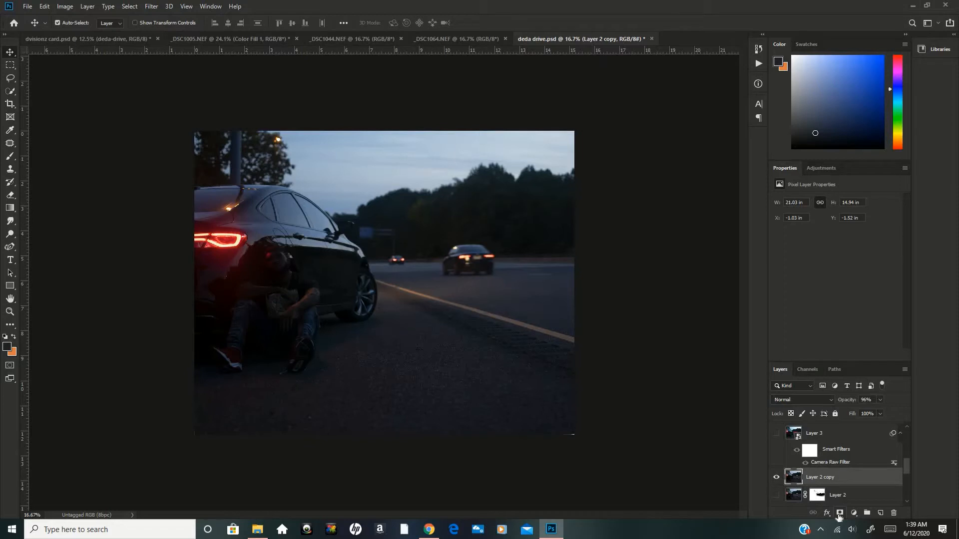
click(839, 513)
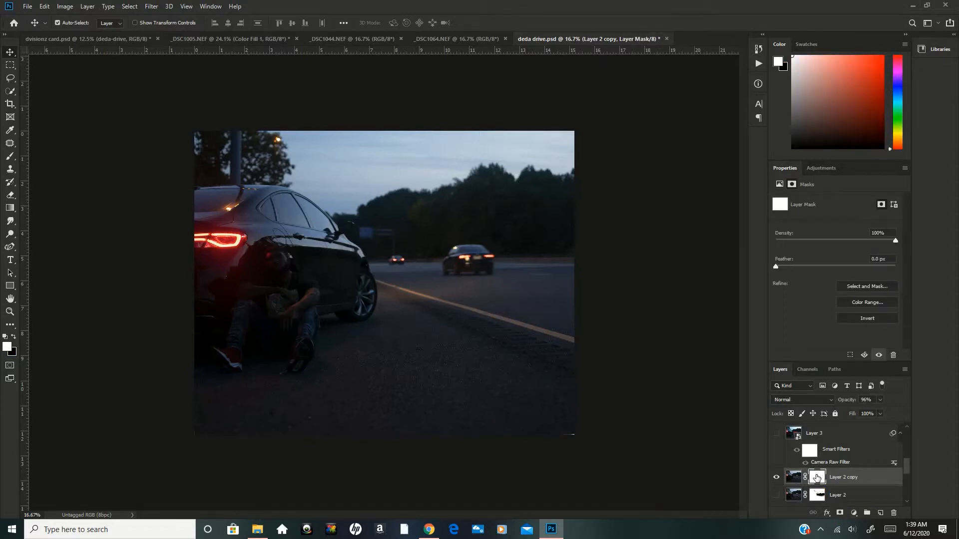
Compare the scene with Layer 2 copy hidden and shown, and view the source photo _DSC1064.NEF.
click(777, 478)
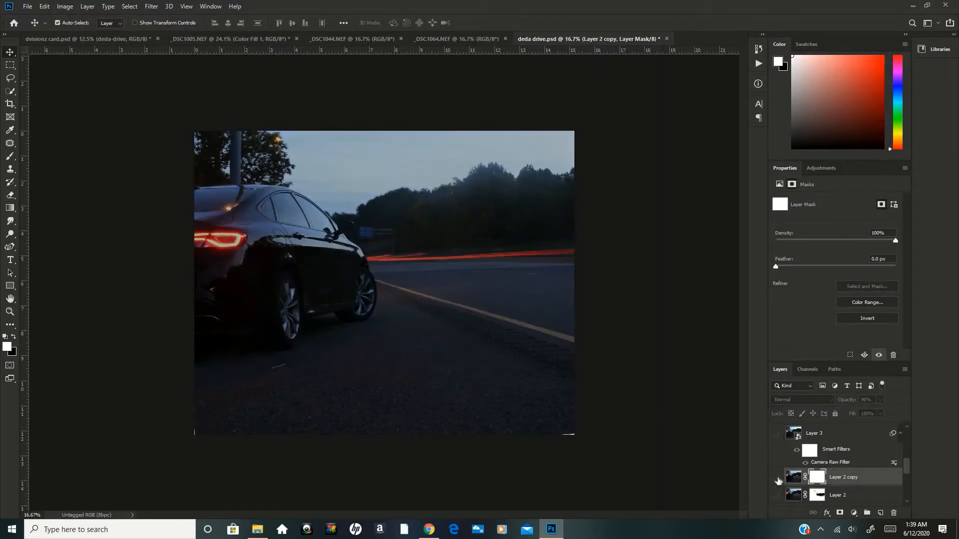
click(778, 479)
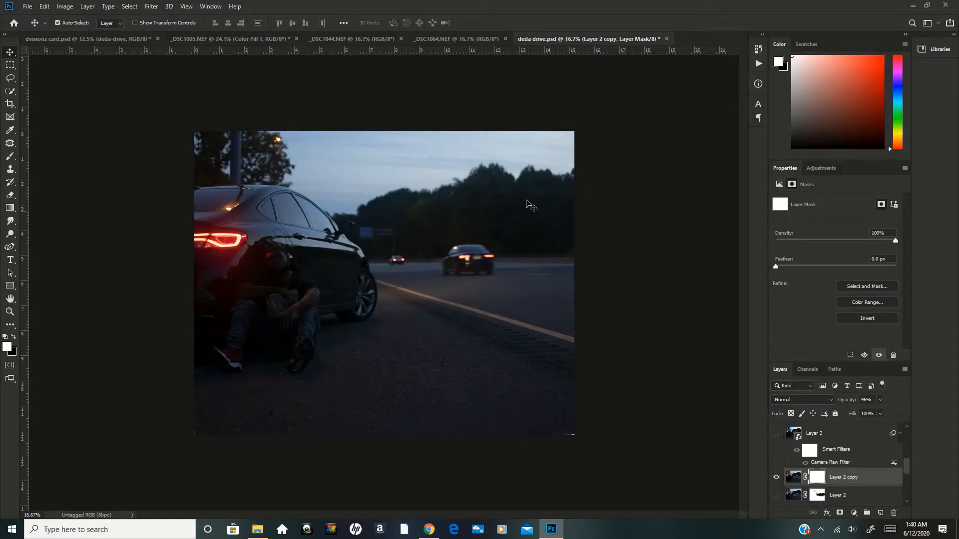
click(777, 478)
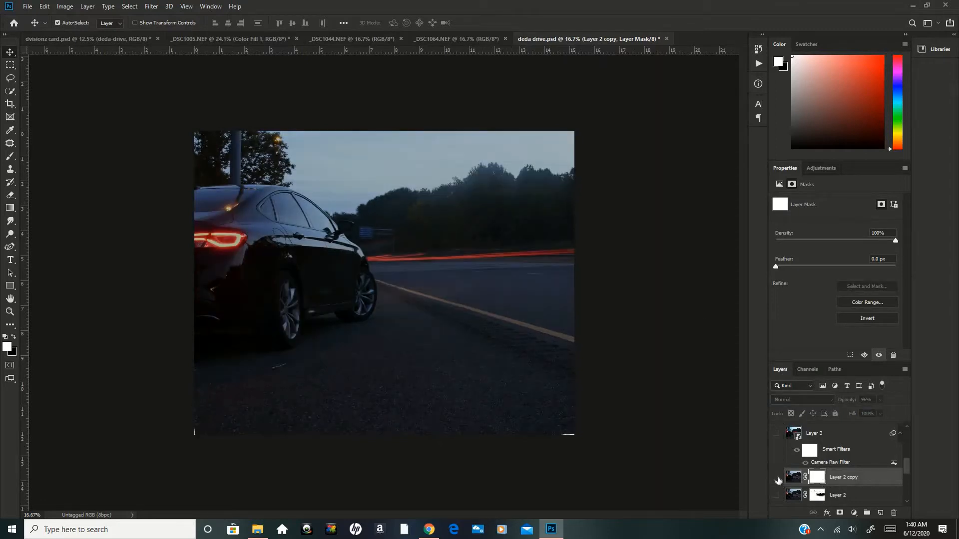
click(777, 478)
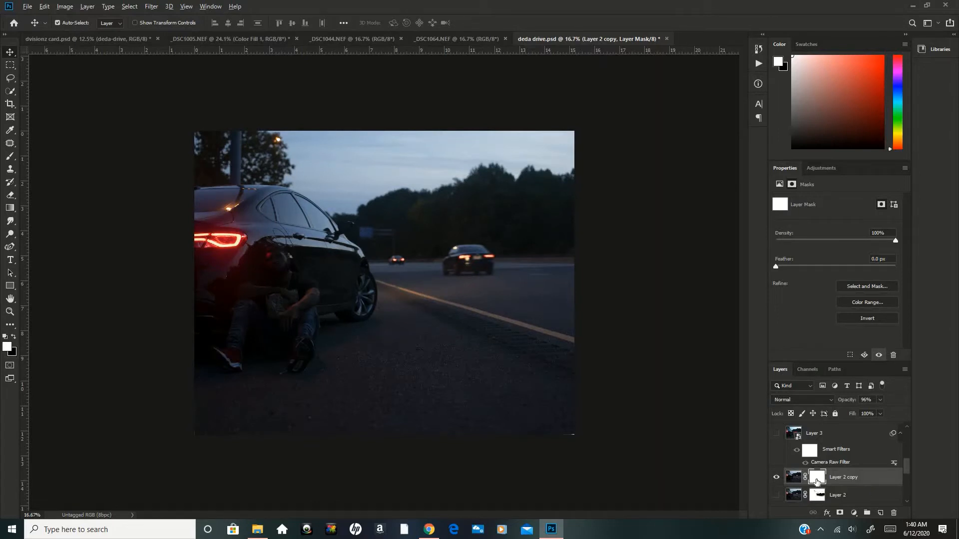
key(alt+i)
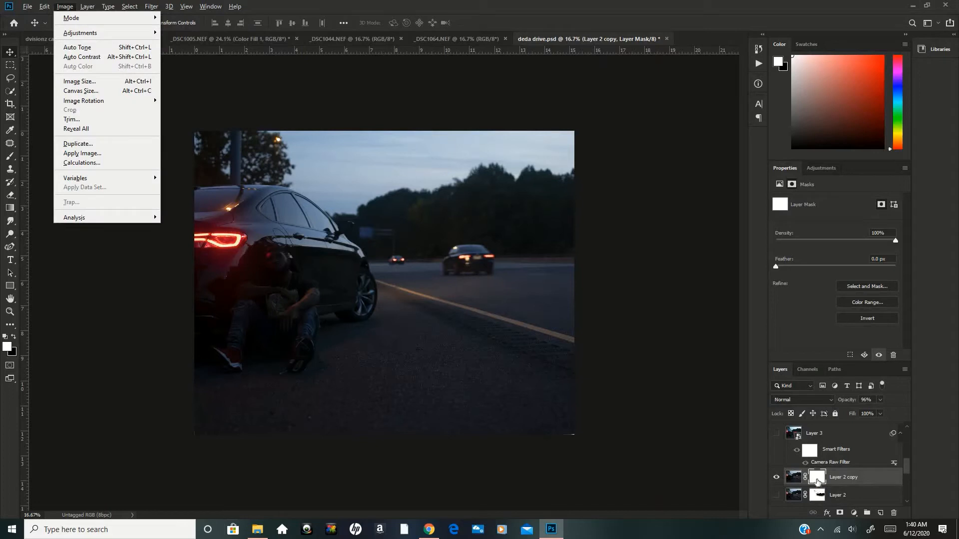
key(Escape)
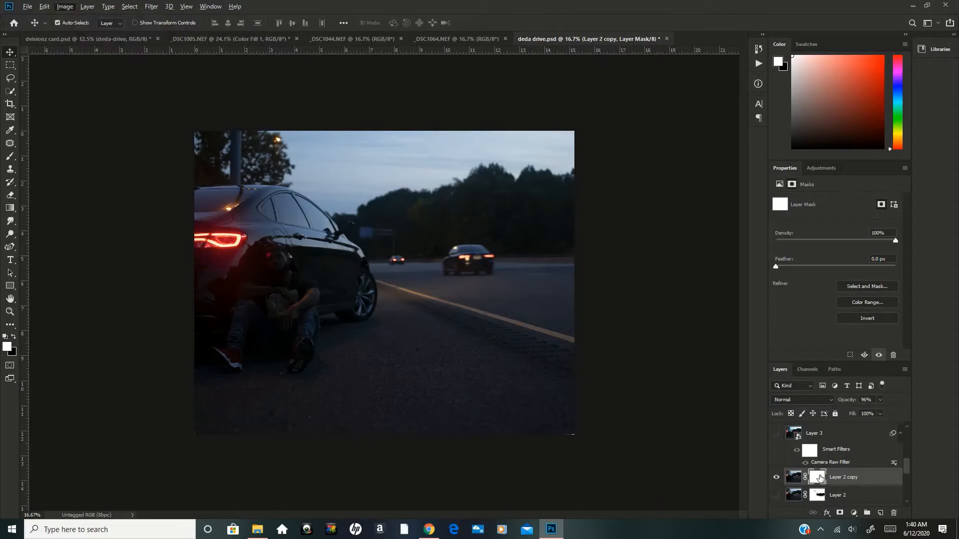
click(452, 38)
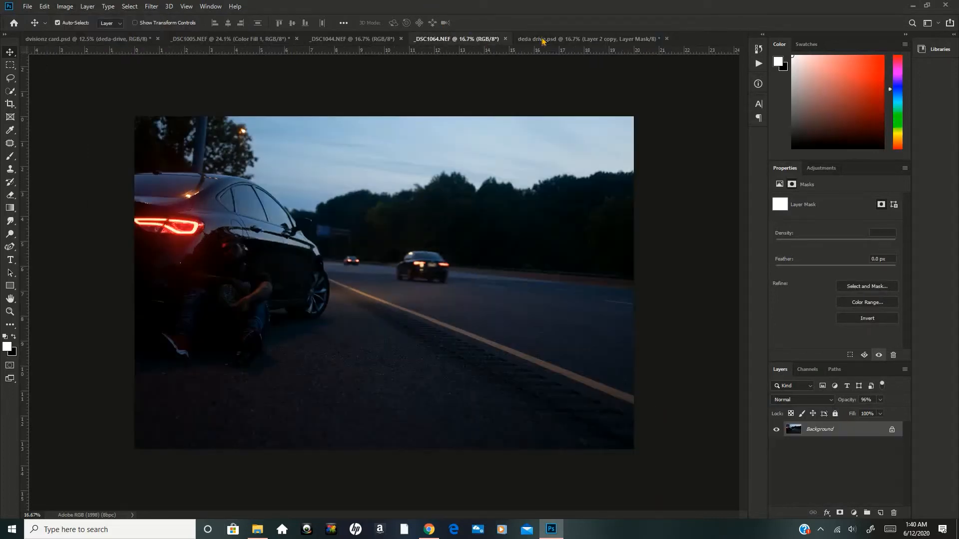
click(544, 40)
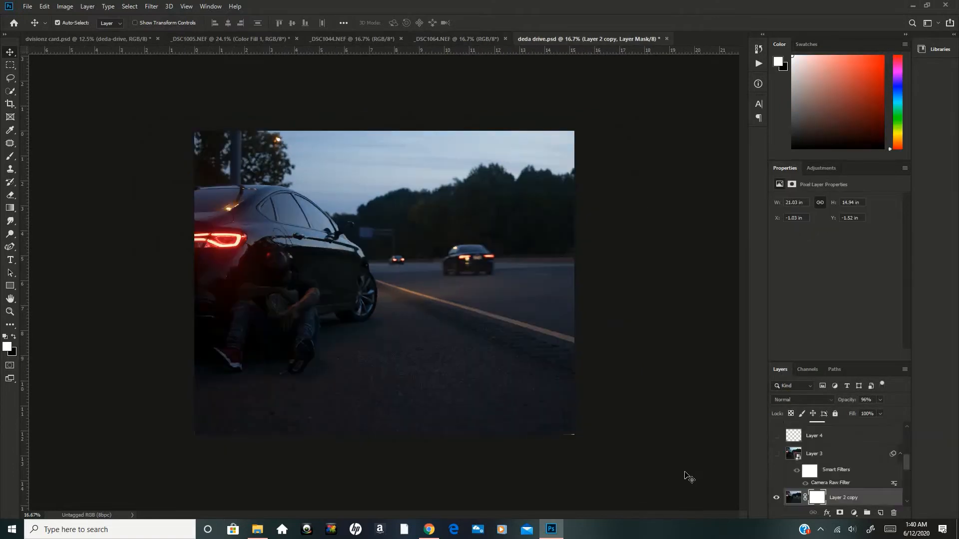
Try to invert Layer 2 copy's blank mask, and delete that layer.
key(alt+i)
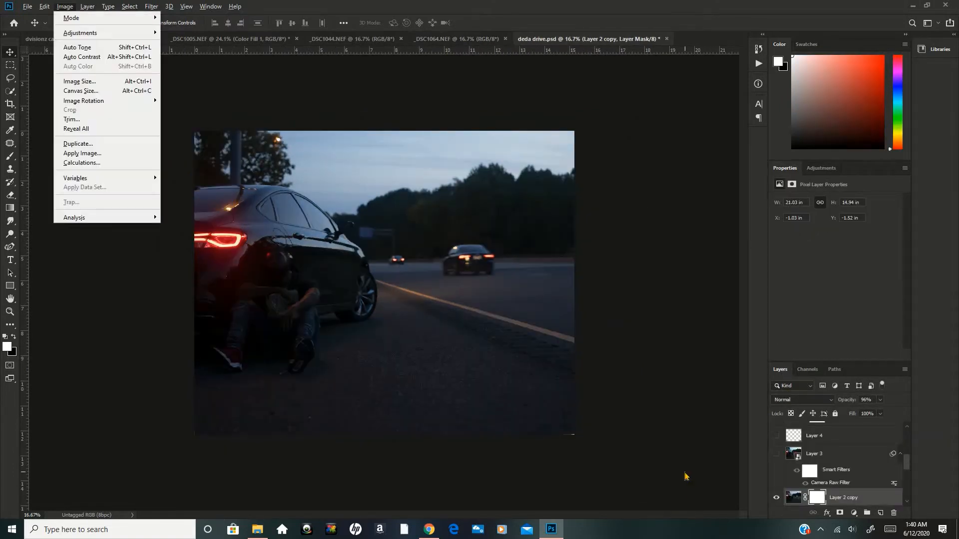
click(685, 476)
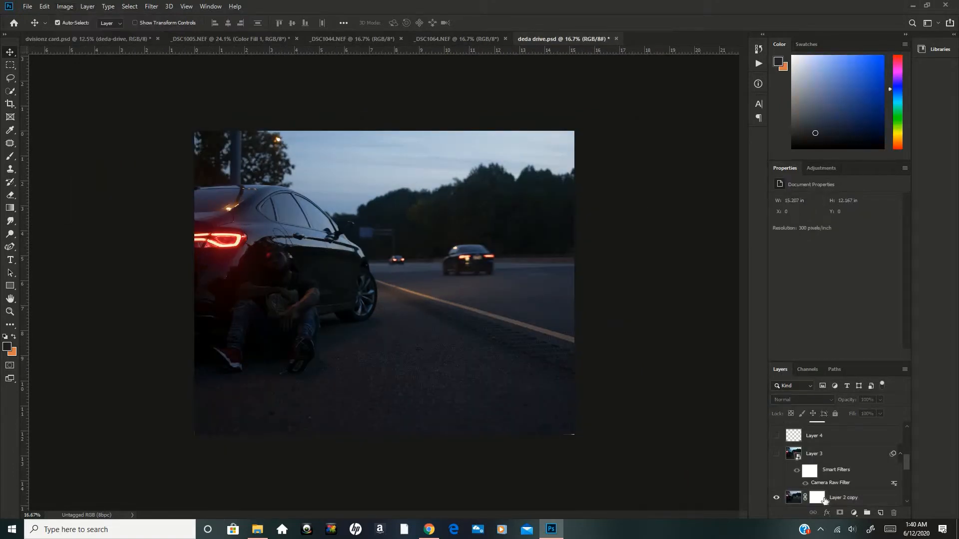
click(824, 500)
key(alt+i)
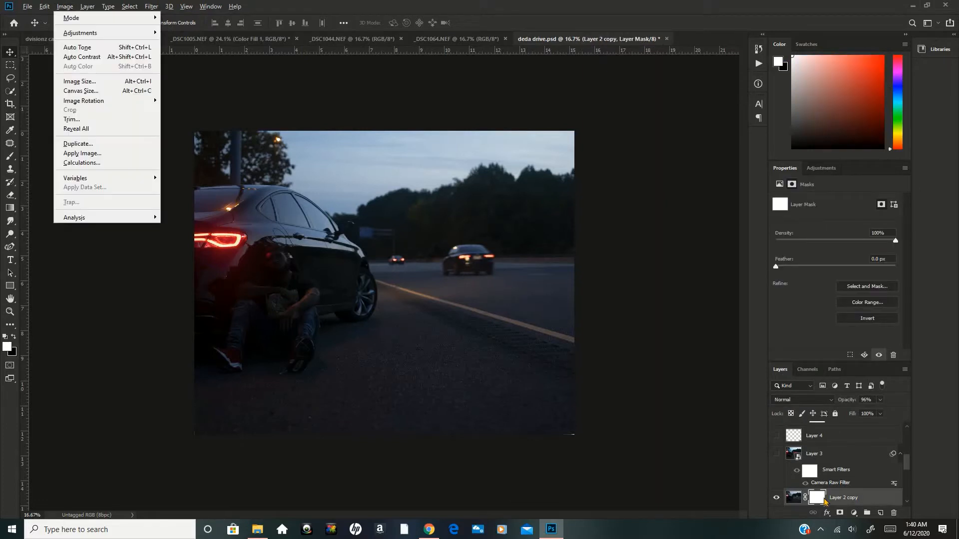
key(Escape)
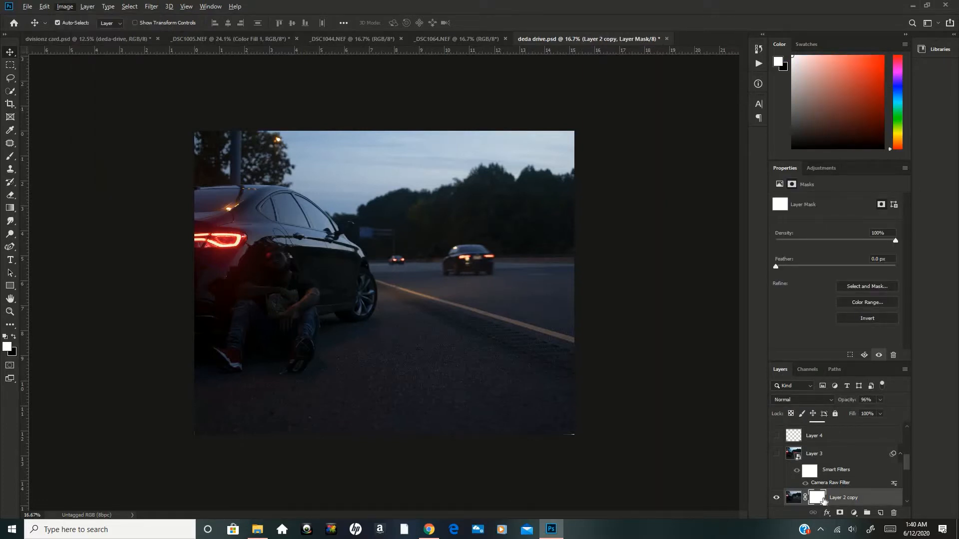
key(Escape)
drag(821, 499, 895, 514)
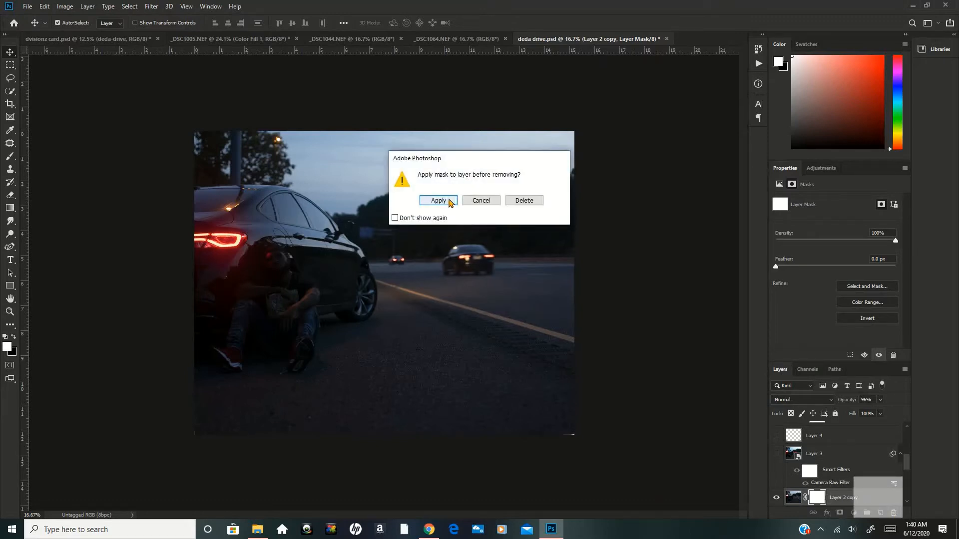
key(Escape)
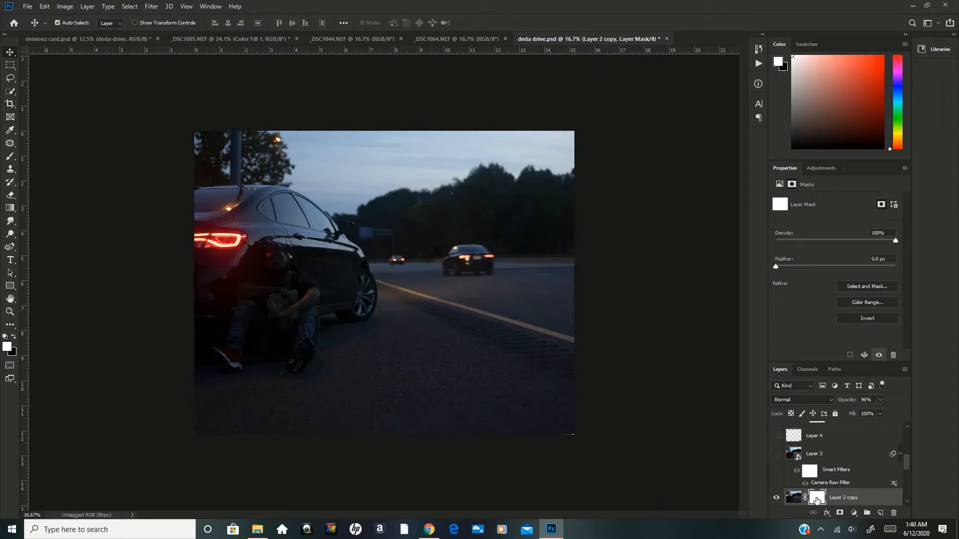
key(Delete)
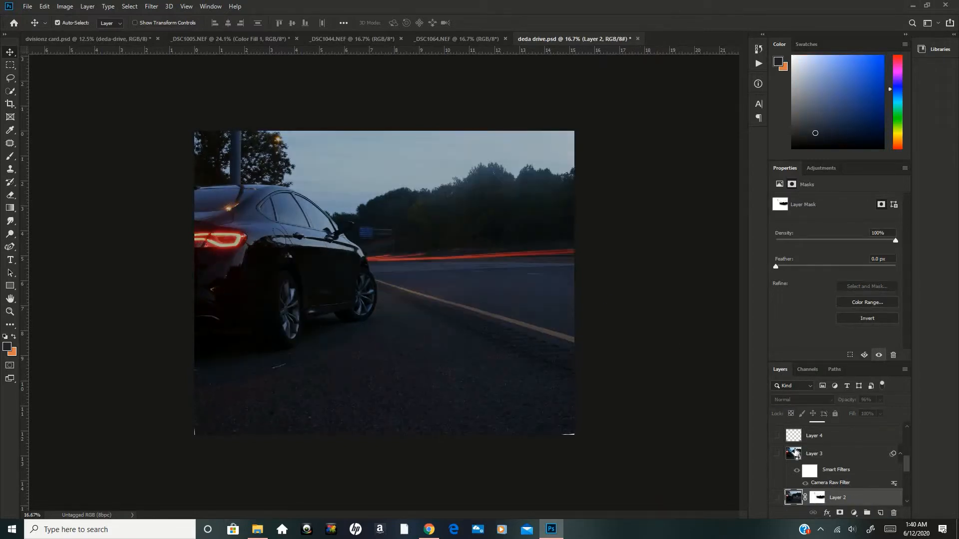
Add a white layer mask to Layer 3 and preview the layer, leaving it hidden.
click(796, 454)
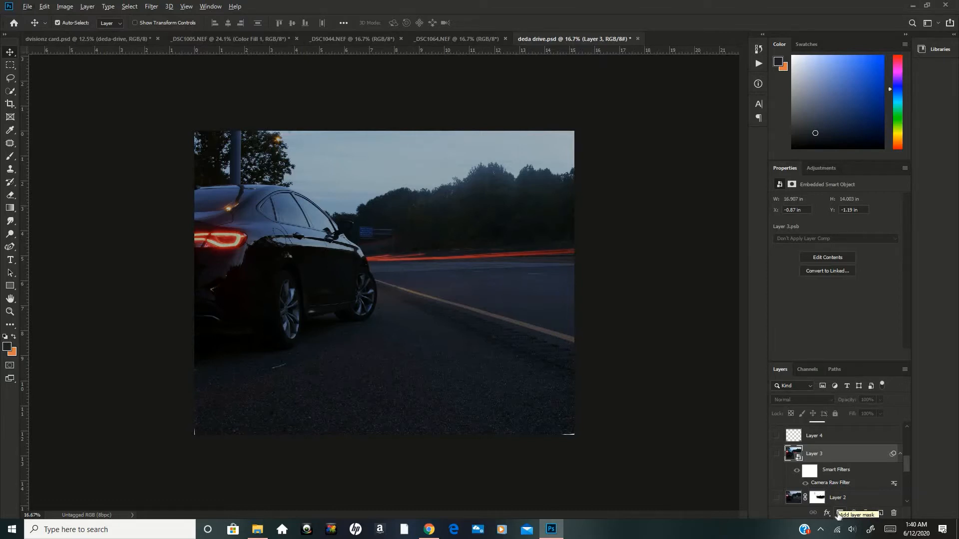
click(839, 515)
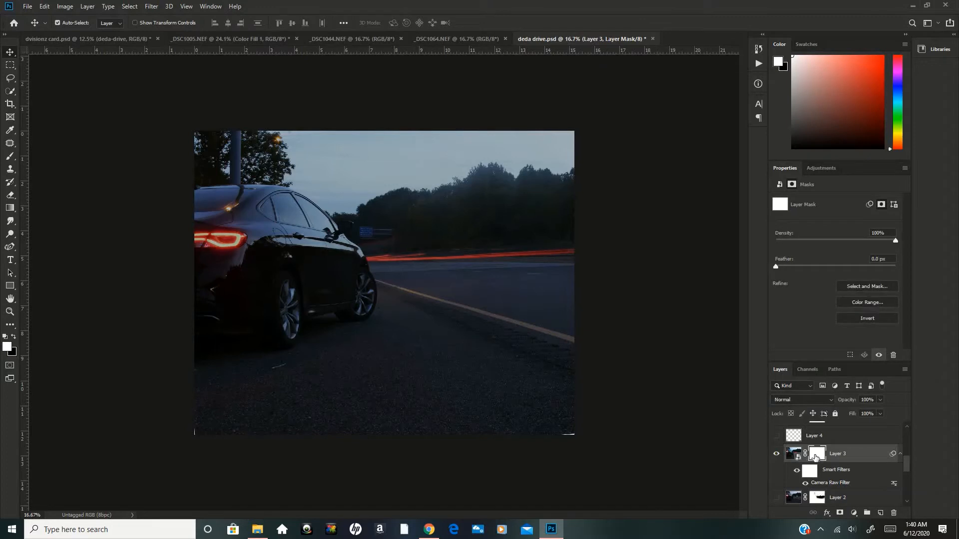
click(777, 456)
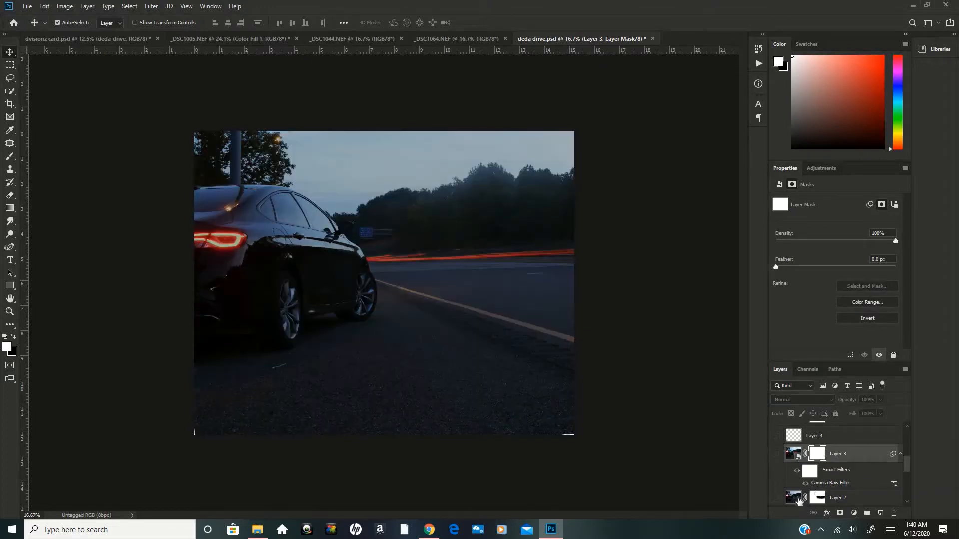
Duplicate Layer 2, show the copy, and replace its mask with a new layer mask inverted to black.
click(798, 499)
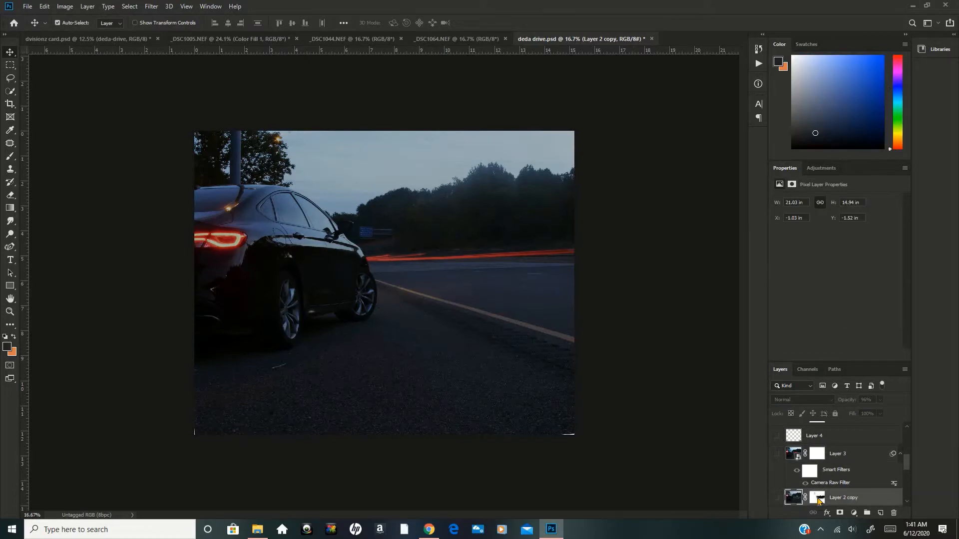
right_click(818, 497)
click(844, 423)
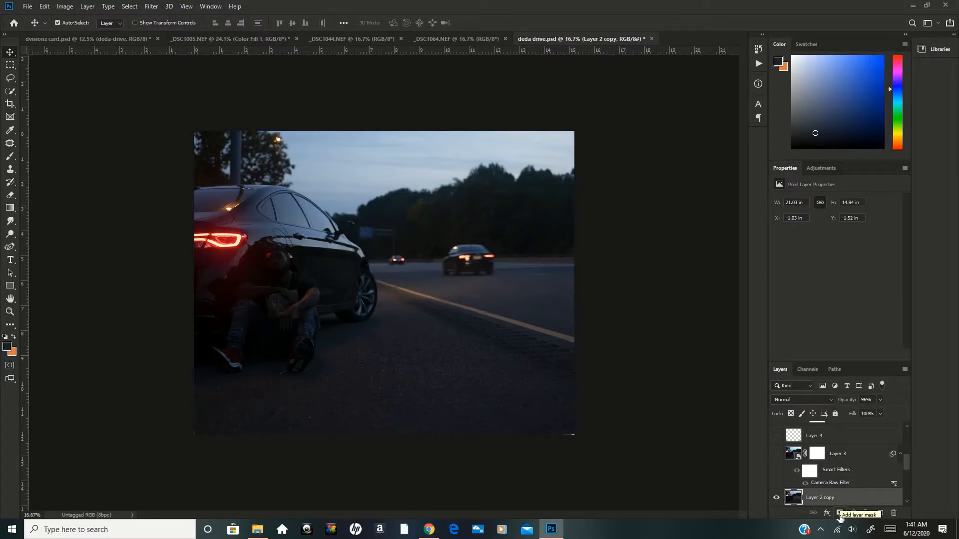
click(840, 513)
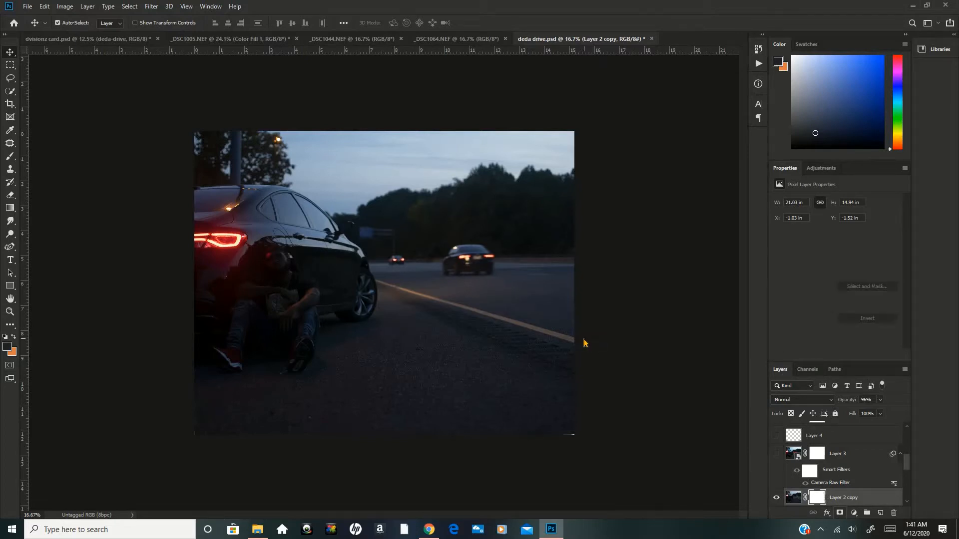
key(ctrl+i)
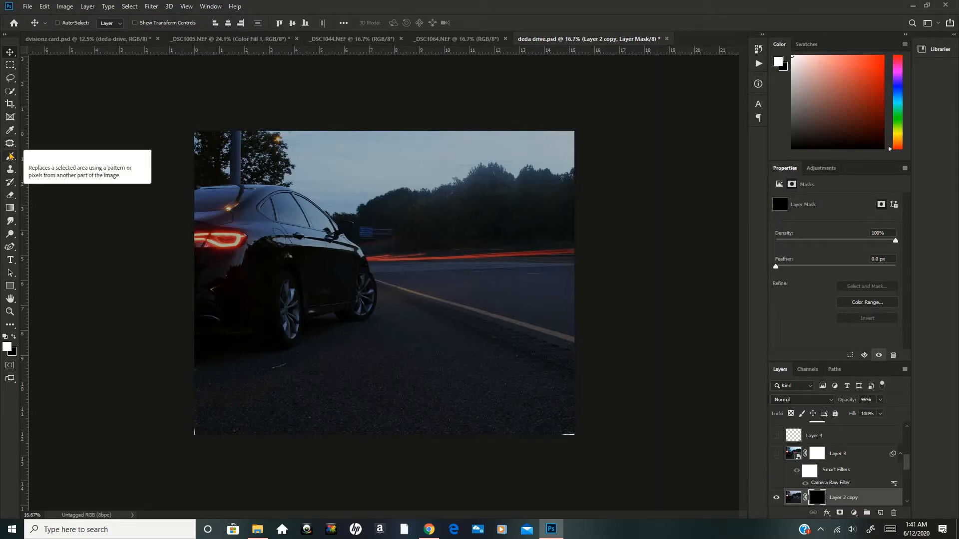
Paint white on Layer 2 copy's mask with the Brush at 100% opacity and flow over the seated man, car, sky and treetops.
click(11, 156)
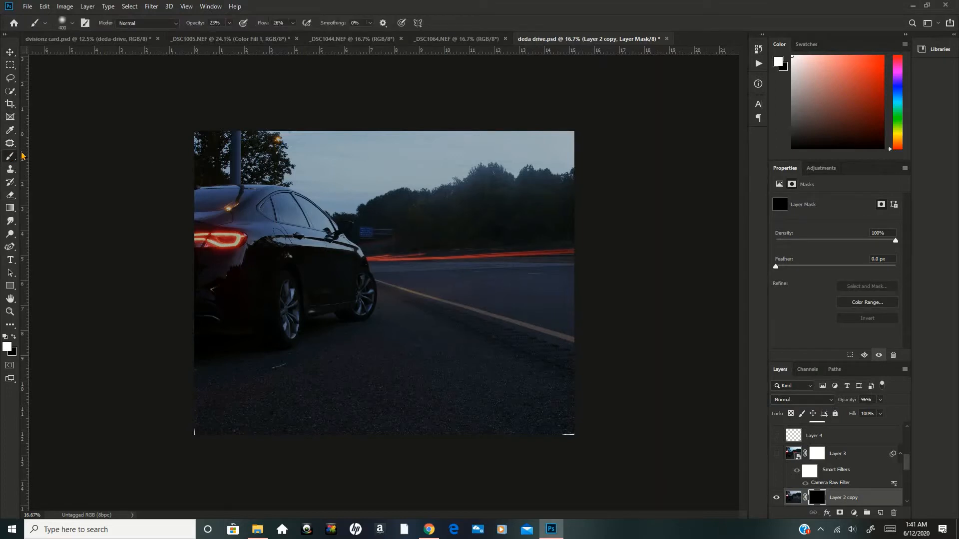
drag(194, 24, 375, 25)
mouse_move(285, 300)
mouse_down()
mouse_move(289, 269)
mouse_move(290, 298)
mouse_move(249, 347)
mouse_move(229, 320)
mouse_up()
mouse_move(205, 242)
mouse_down()
mouse_move(232, 244)
mouse_move(215, 236)
mouse_move(219, 250)
mouse_up()
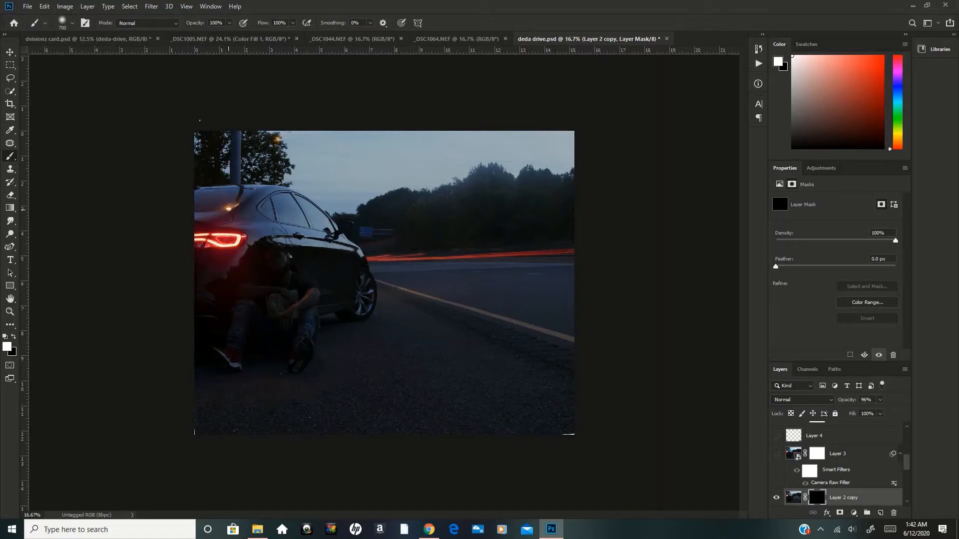
mouse_move(229, 209)
mouse_down()
mouse_move(216, 152)
mouse_move(258, 137)
mouse_up()
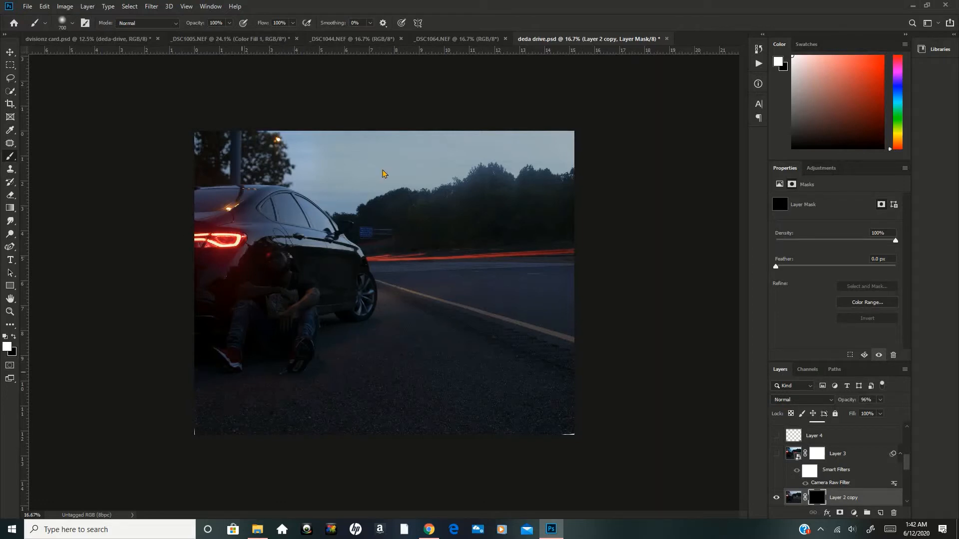
mouse_move(477, 161)
mouse_down()
mouse_move(514, 163)
mouse_move(509, 143)
mouse_move(478, 139)
mouse_move(341, 184)
mouse_move(376, 208)
mouse_up()
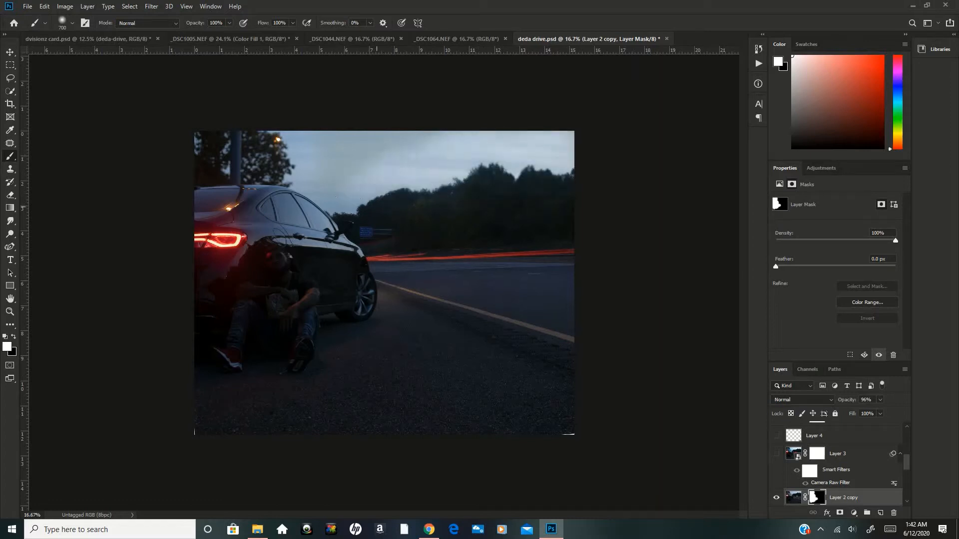
mouse_move(290, 156)
mouse_down()
mouse_move(335, 165)
mouse_move(499, 148)
mouse_move(510, 190)
mouse_up()
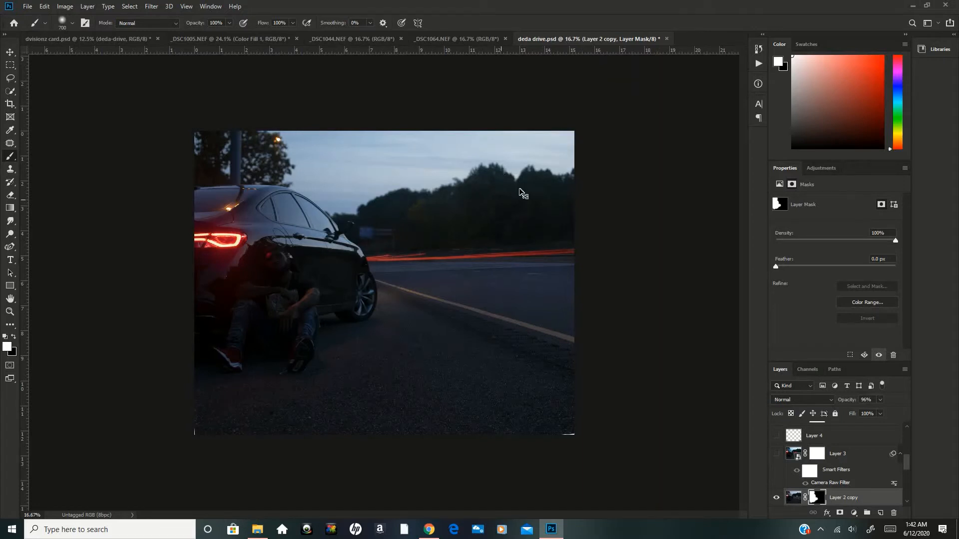
Paint the mask white over the dark trees just above the red light trails with a smaller 250 px brush.
key(ctrl+plus)
key(ctrl+plus)
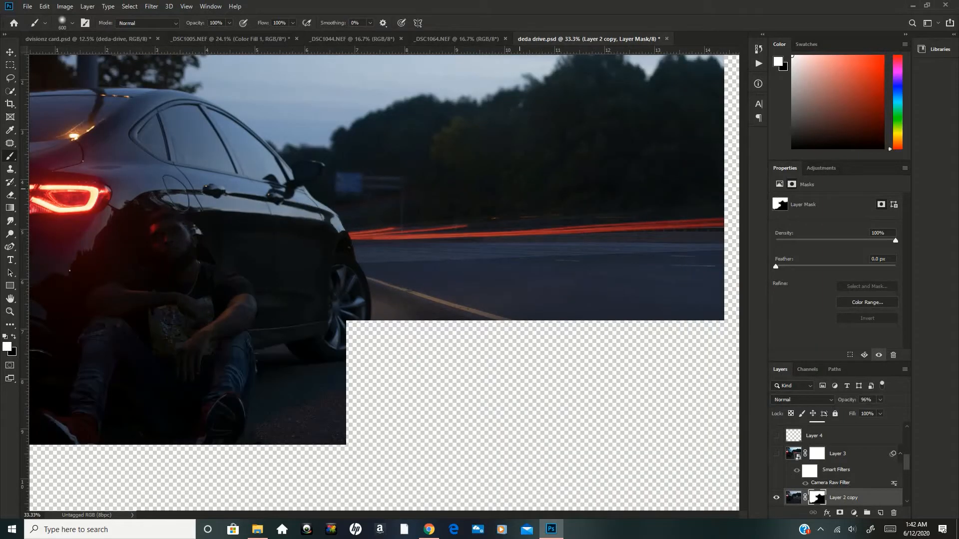
key(bracketleft)
key(bracketleft)
key(bracketleft)
key(bracketleft)
key(bracketleft)
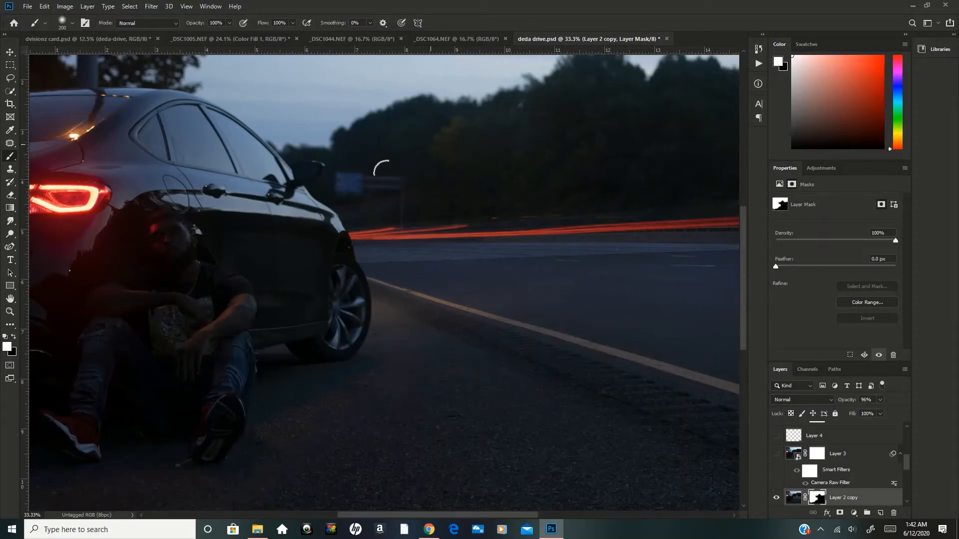
key(bracketleft)
key(bracketleft)
key(bracketleft)
key(bracketleft)
key(bracketright)
key(bracketright)
key(bracketright)
key(bracketright)
key(bracketright)
drag(633, 205, 629, 207)
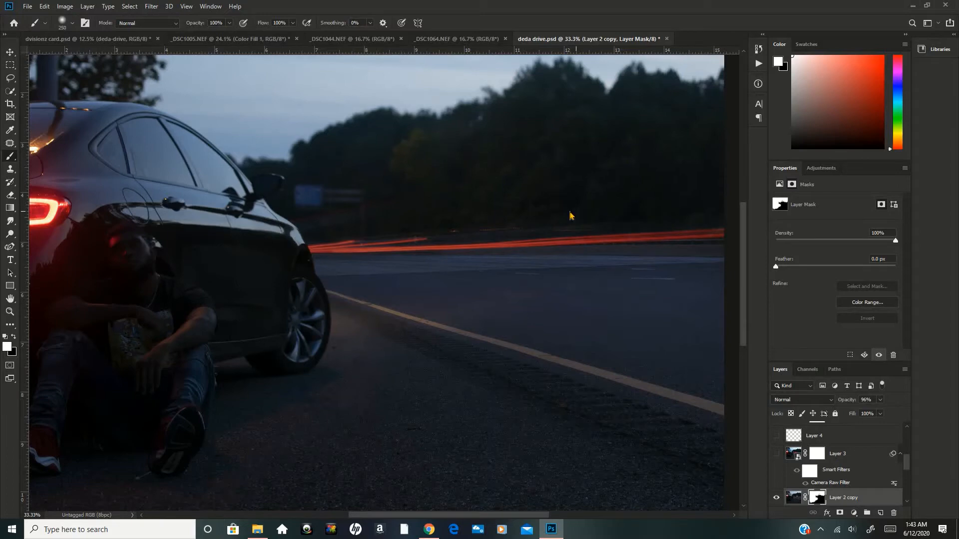
Refine Layer 2 copy's mask around the red light trails, alternating black and white with smaller brush sizes and ending at 150 px.
key(bracketleft)
key(bracketleft)
key(x)
key(bracketleft)
key(bracketleft)
key(bracketleft)
key(bracketleft)
key(x)
key(x)
key(x)
key(bracketright)
key(bracketright)
key(bracketright)
key(x)
key(ctrl+0)
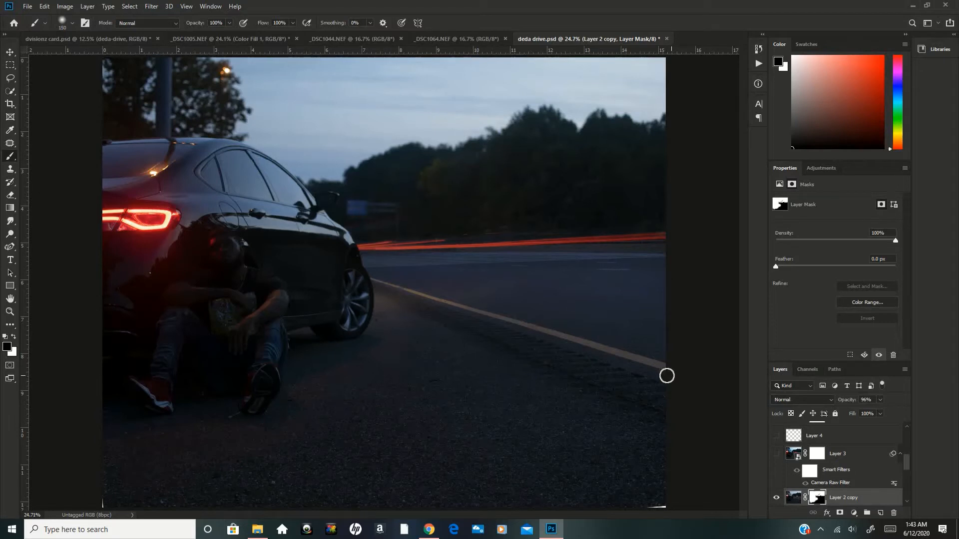
Compare the image with Layer 3 shown and hidden, and look over the layers above it.
click(776, 454)
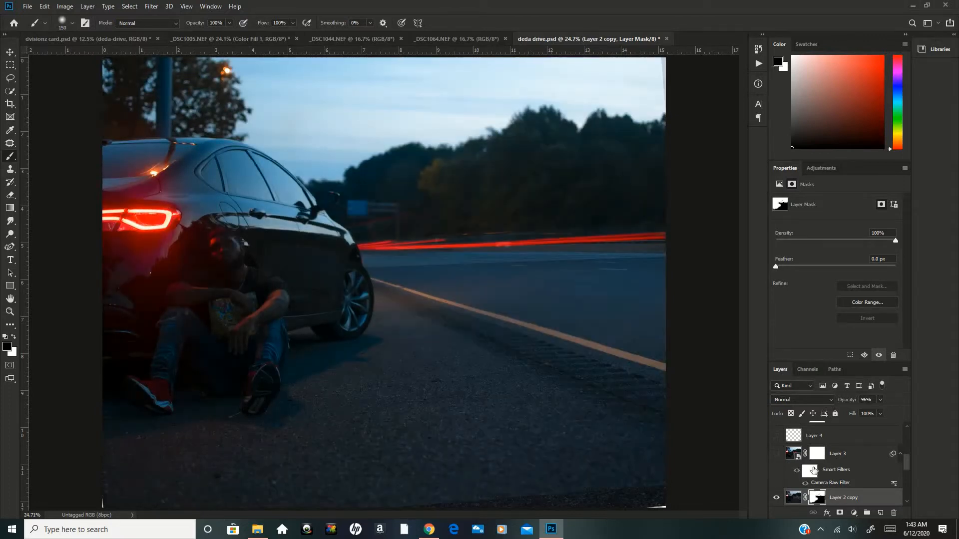
scroll(908, 467, up, 3)
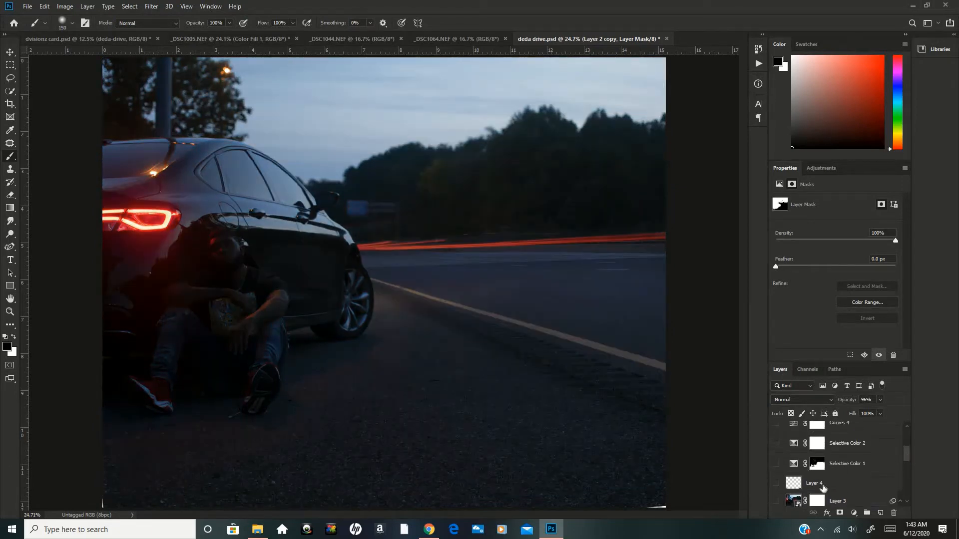
scroll(849, 489, down, 1)
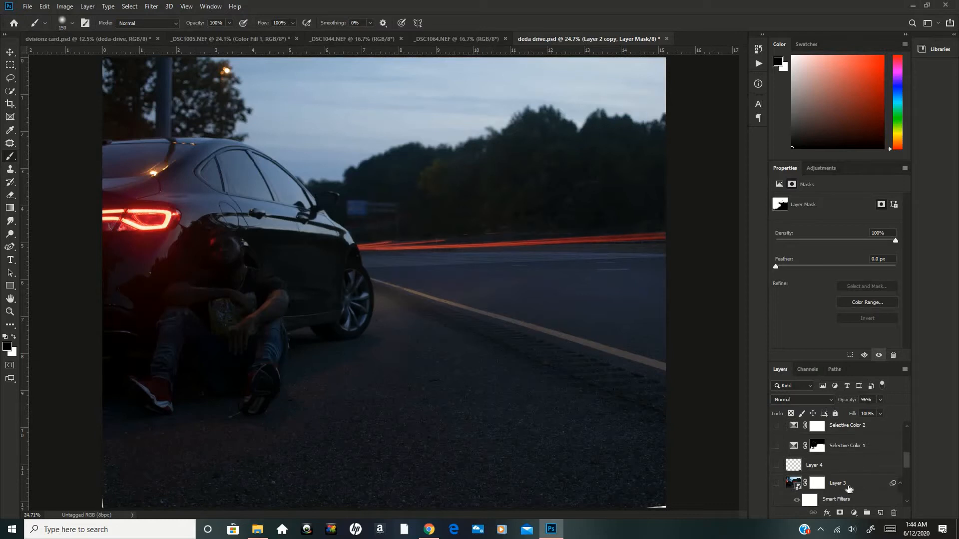
scroll(849, 488, down, 3)
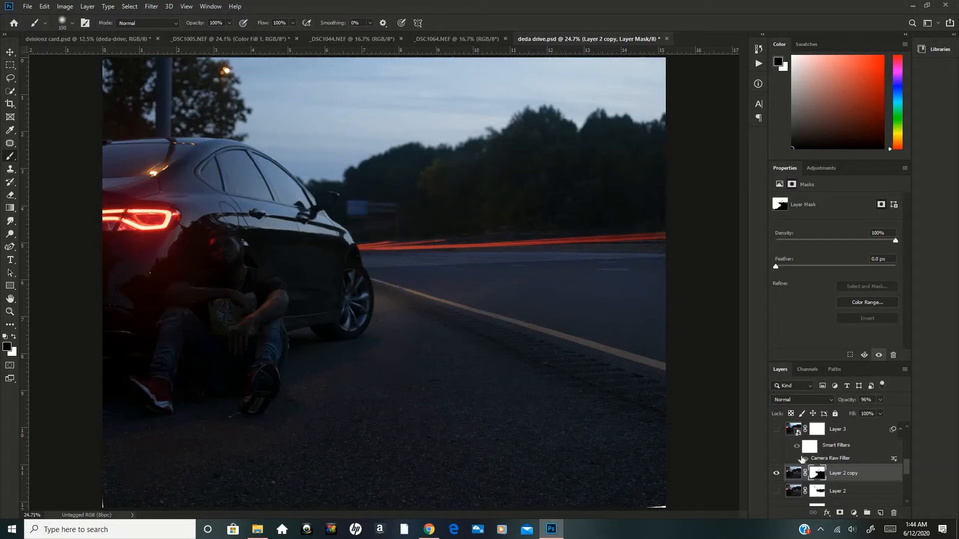
Stamp the visible layers into a new layer above Layer 2 copy and convert it to a smart object.
click(802, 458)
key(ctrl+alt+shift+n)
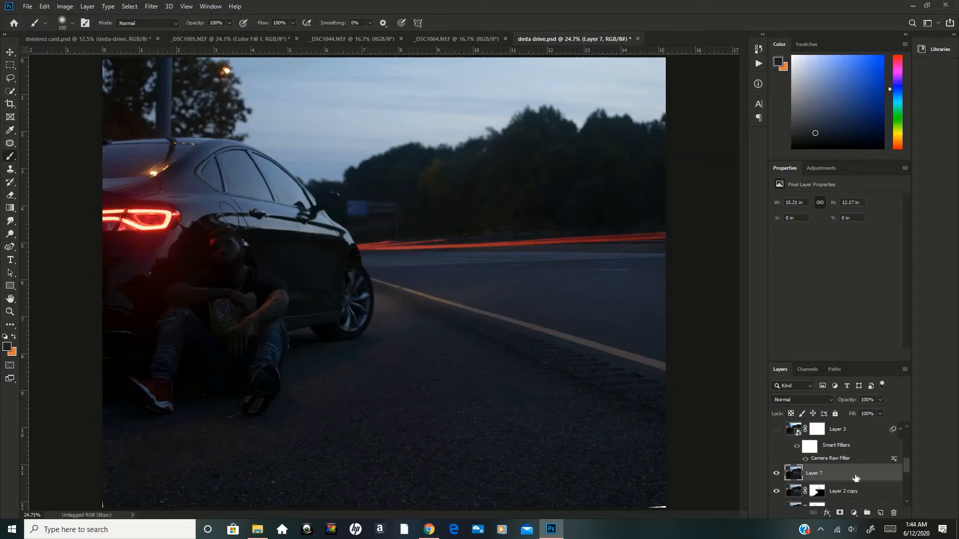
right_click(847, 480)
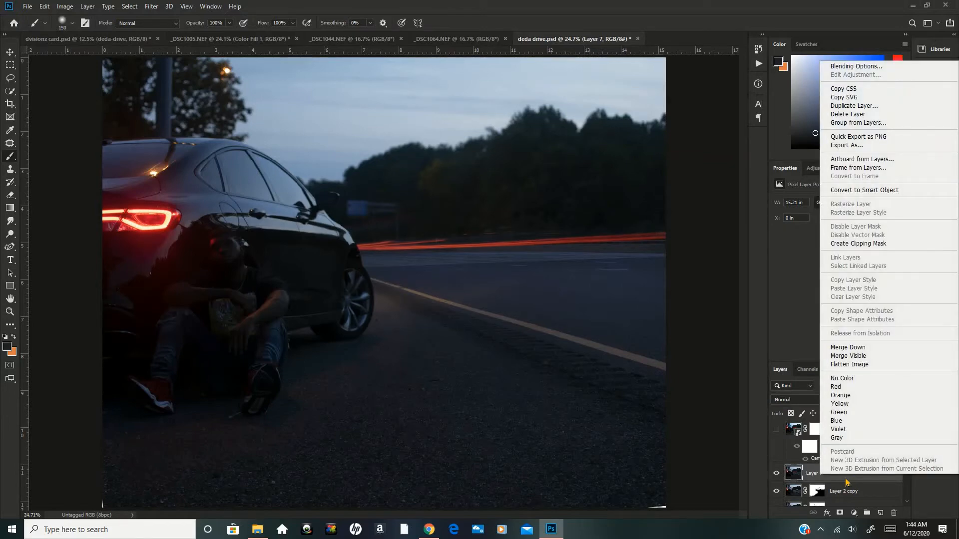
click(848, 192)
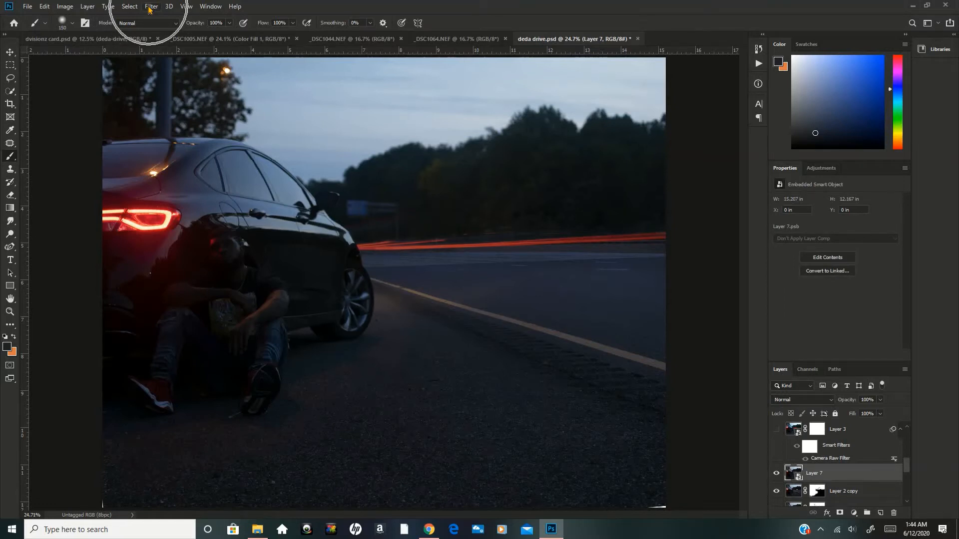
Open the Camera Raw Filter on the smart object and set Temperature +4, Highlights +32, Whites +26, Shadows +23 and Blacks +14.
click(151, 7)
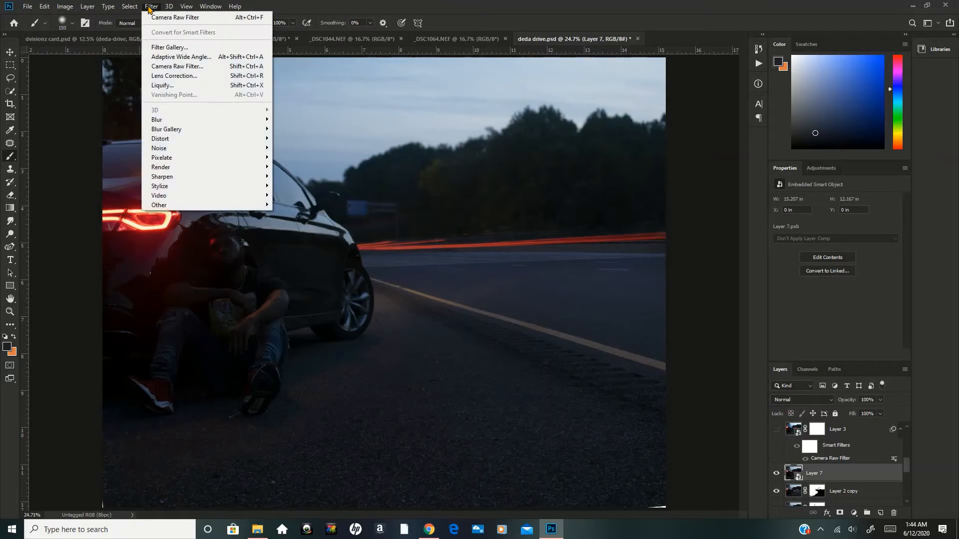
click(170, 66)
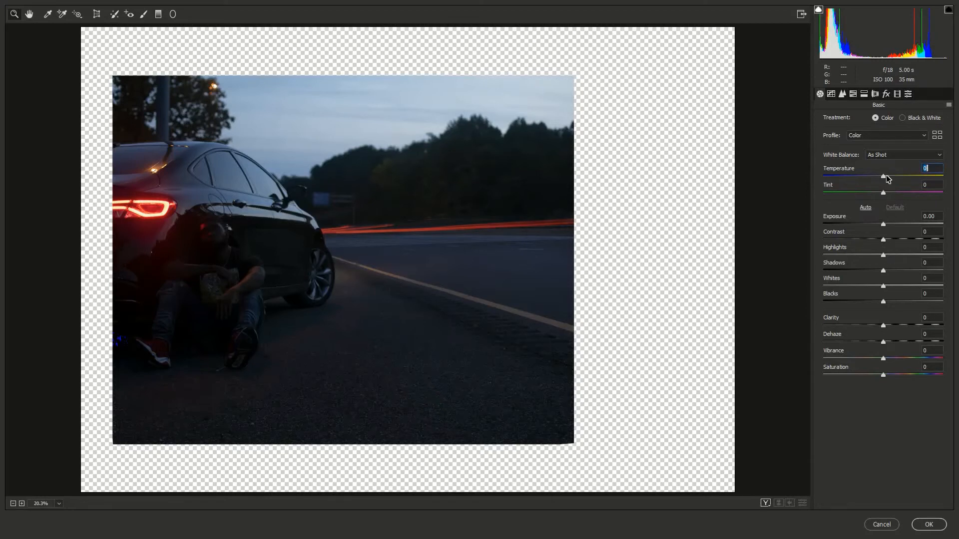
click(886, 174)
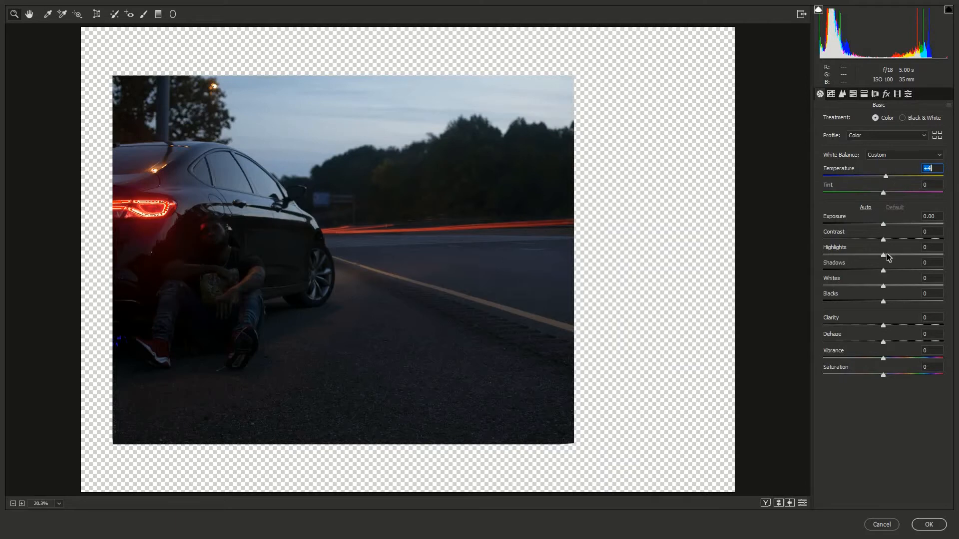
drag(888, 257, 904, 259)
drag(905, 259, 908, 260)
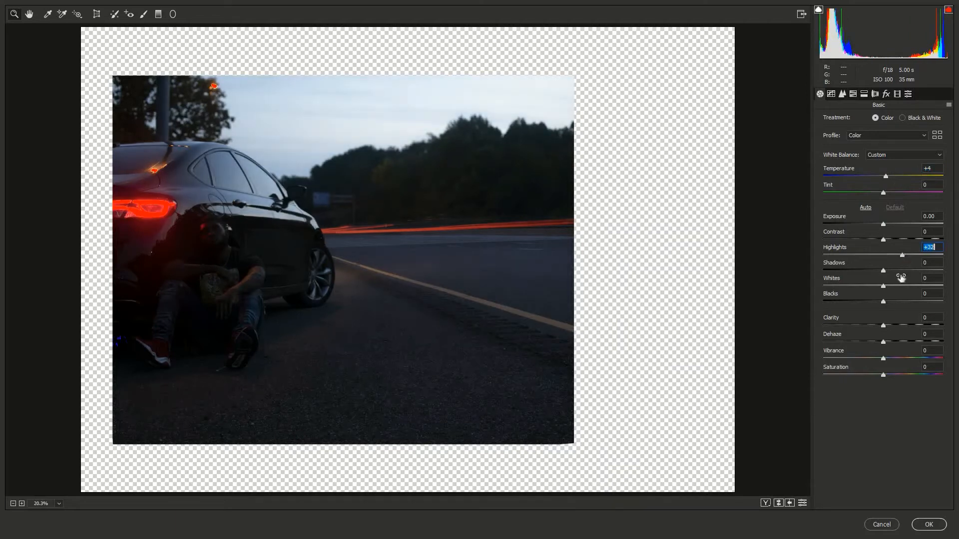
click(898, 287)
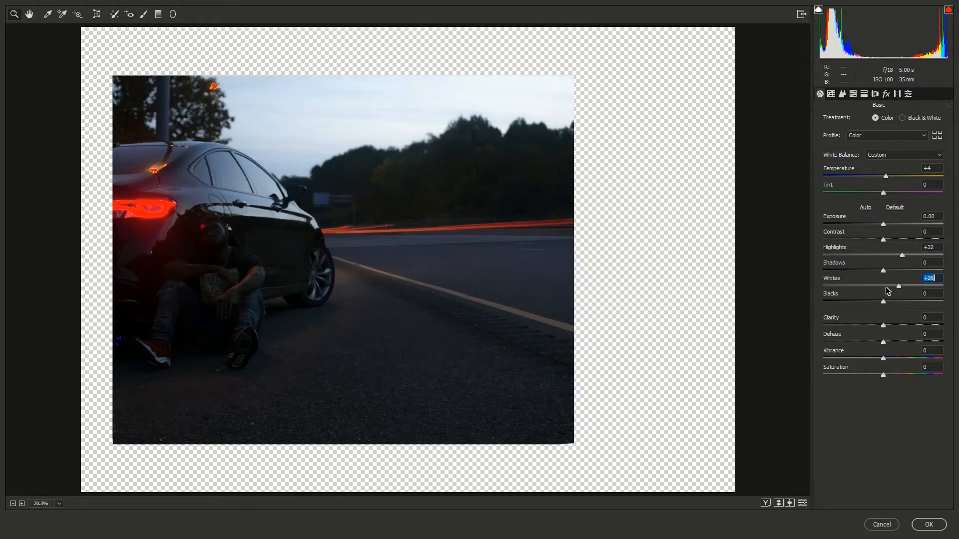
drag(882, 271, 896, 273)
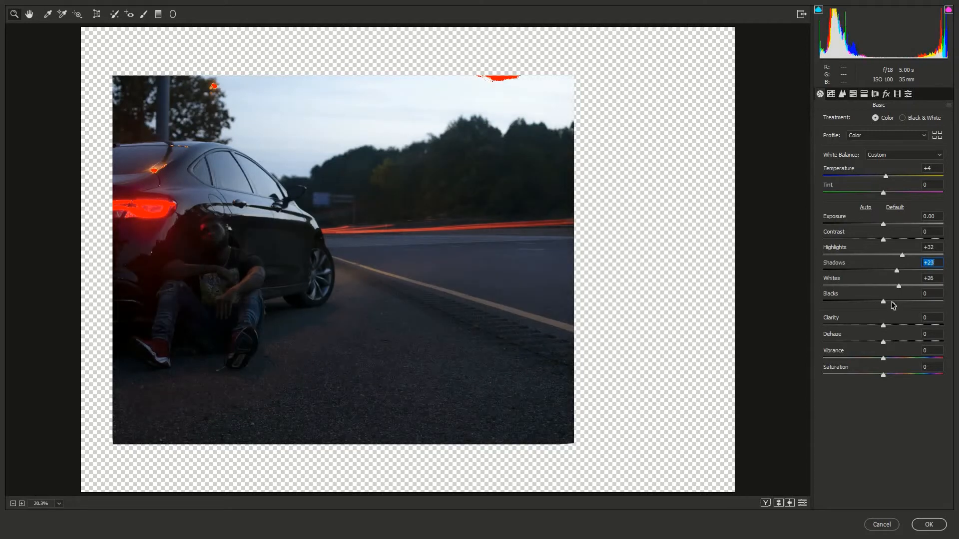
click(892, 302)
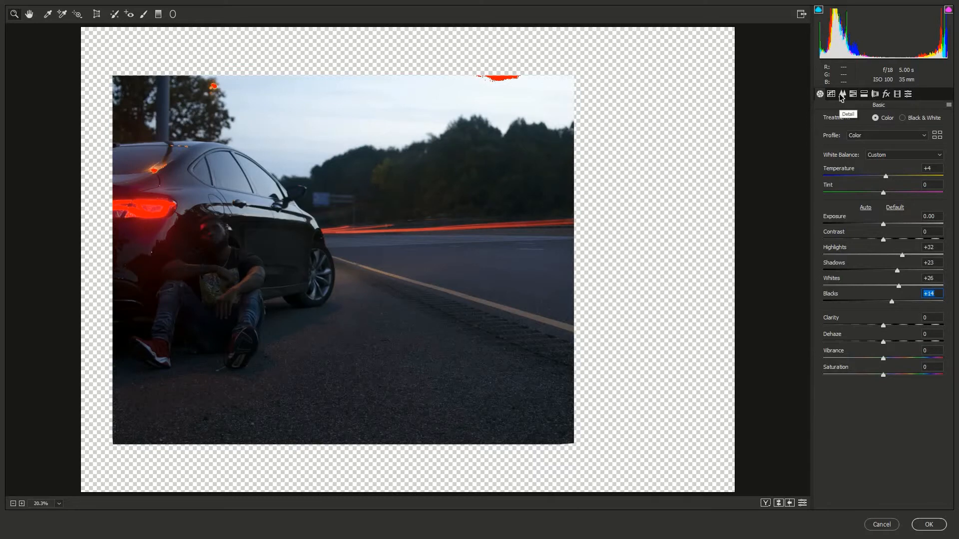
Look through the Detail, Tone Curve and HSL settings, raising the Reds saturation slightly.
click(842, 95)
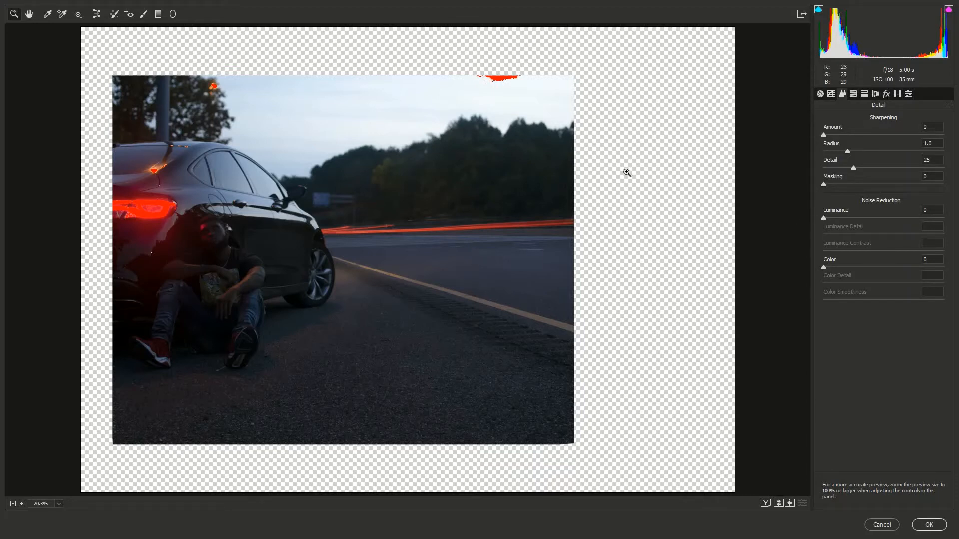
click(832, 95)
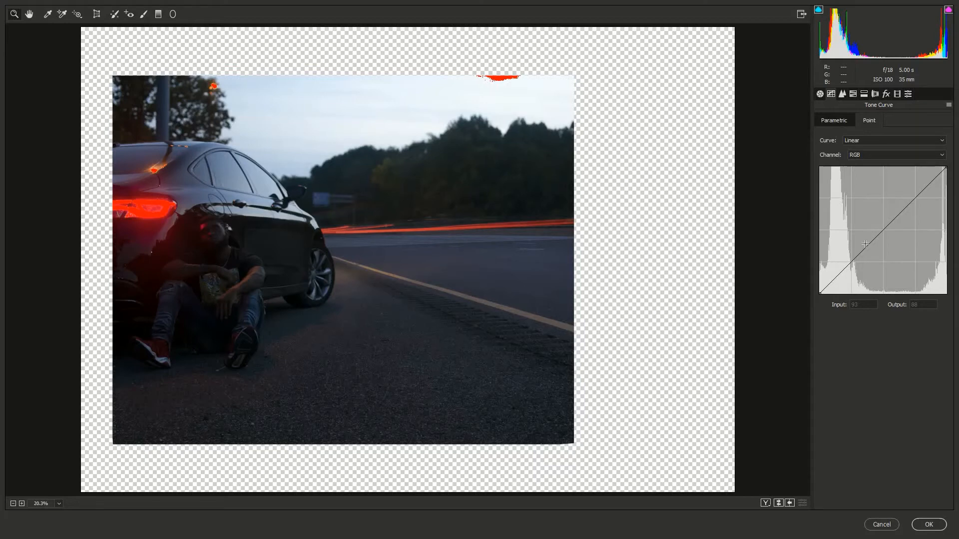
click(853, 94)
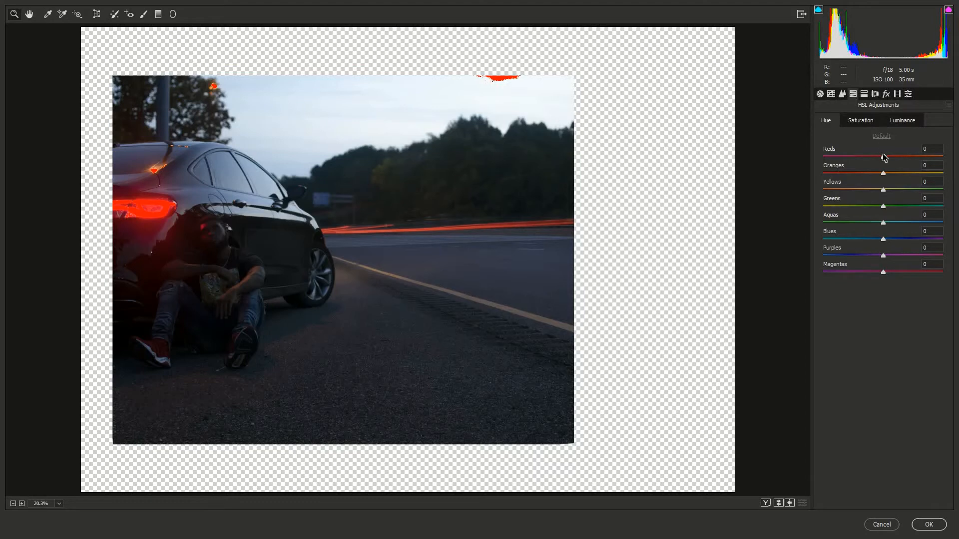
click(872, 125)
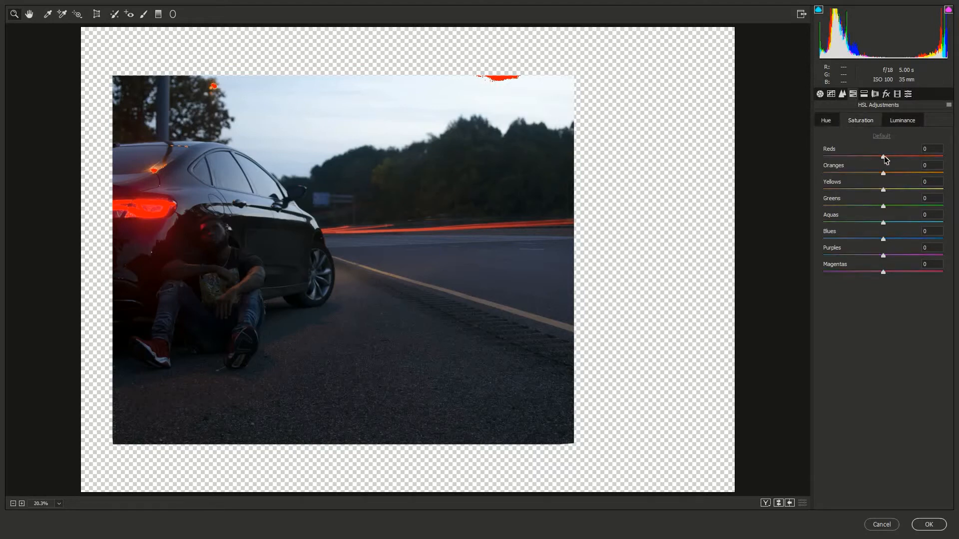
drag(885, 159, 894, 160)
click(899, 123)
click(826, 121)
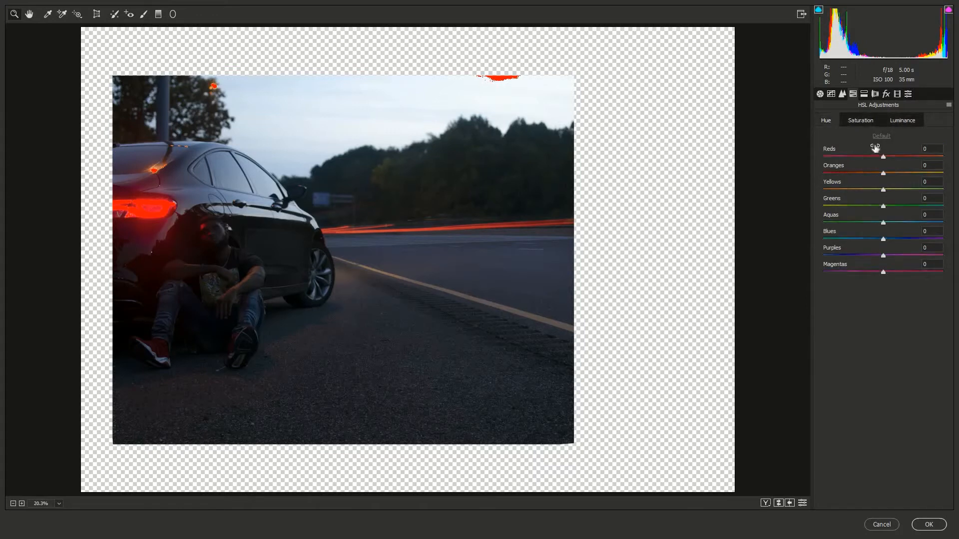
Calibrate Blue Primary to Hue -24 and Saturation +11, raise the Red Primary hue slightly, and apply the Camera Raw Filter.
click(897, 94)
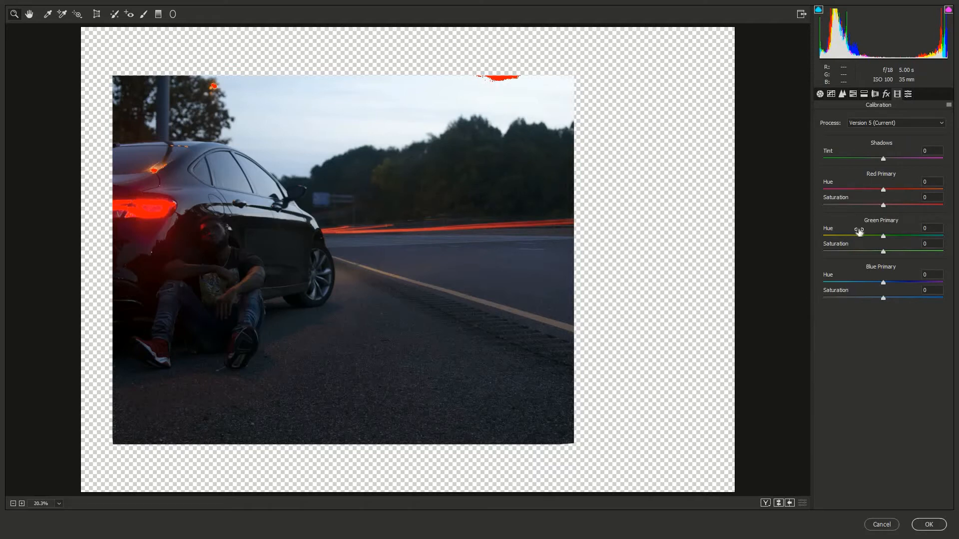
click(883, 283)
drag(875, 283, 890, 299)
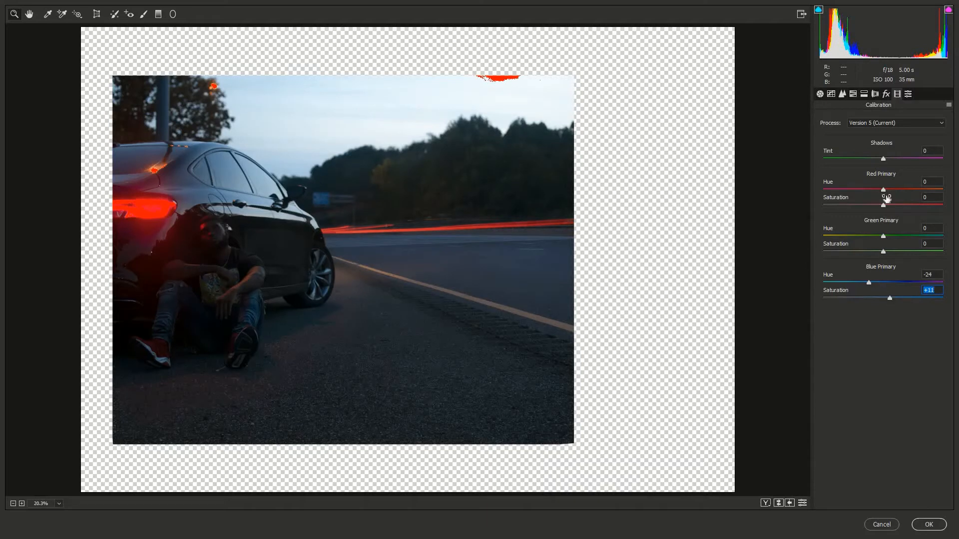
drag(884, 194, 887, 194)
click(928, 525)
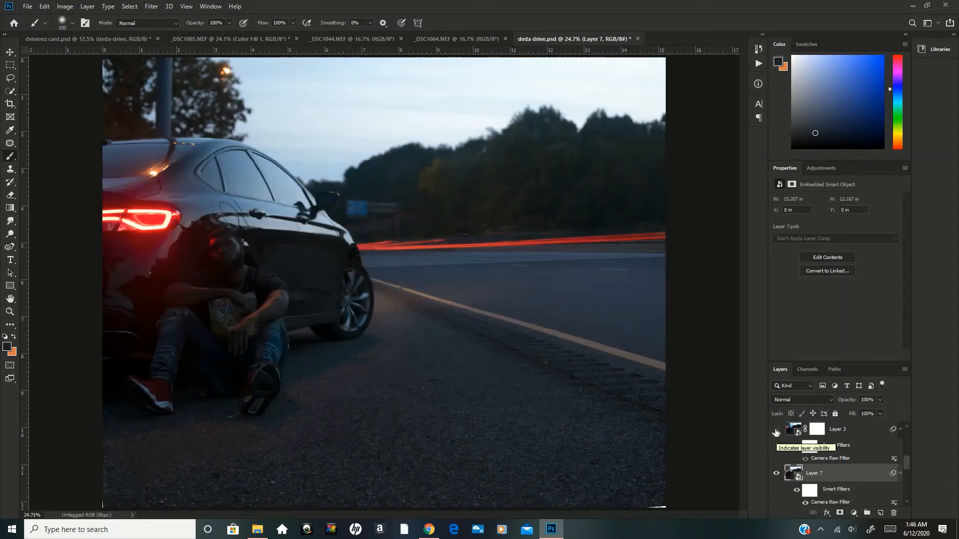
Make Layer 3 visible and reopen its Camera Raw Filter settings.
click(776, 430)
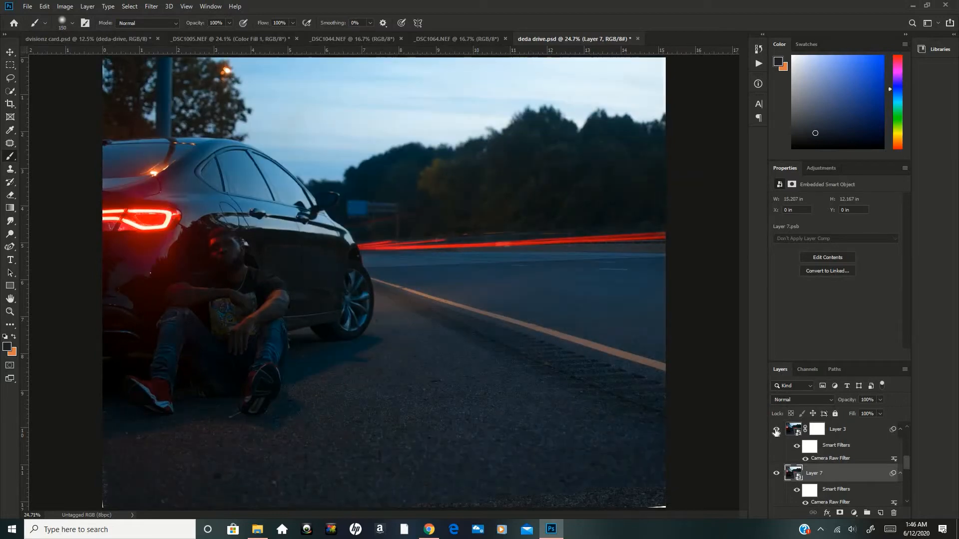
click(844, 432)
double_click(846, 462)
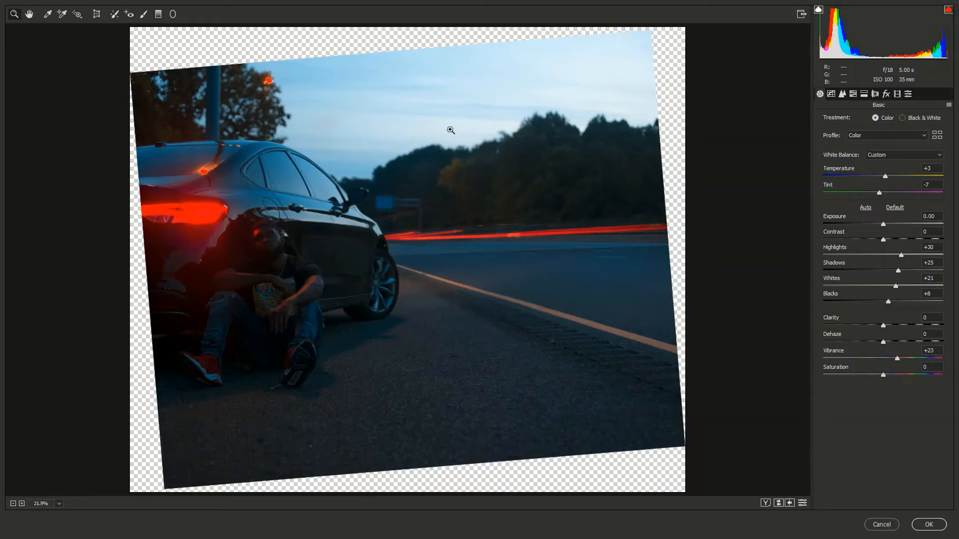
Inspect the treetops against the sky at close range in the Camera Raw preview, and return to the full image.
drag(439, 116, 566, 184)
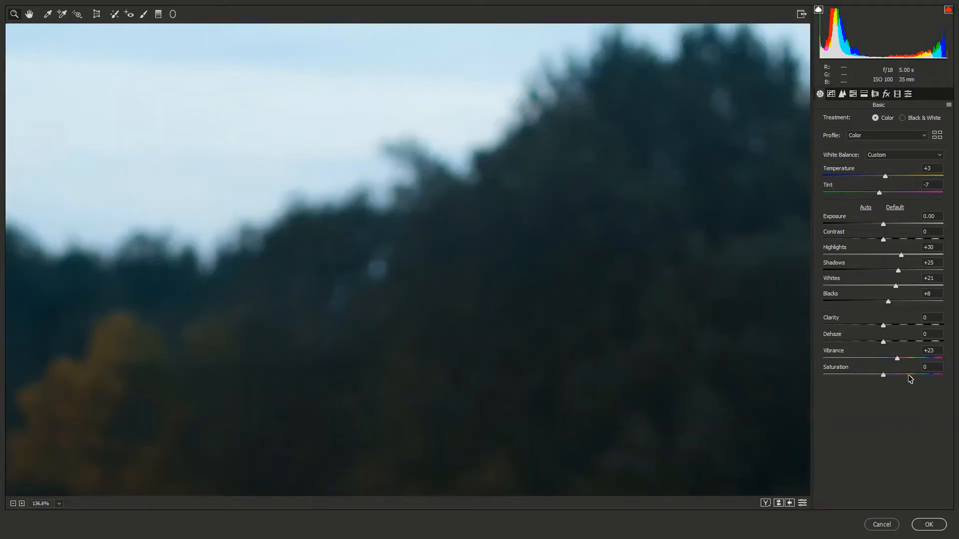
drag(915, 375, 933, 374)
key(ctrl+0)
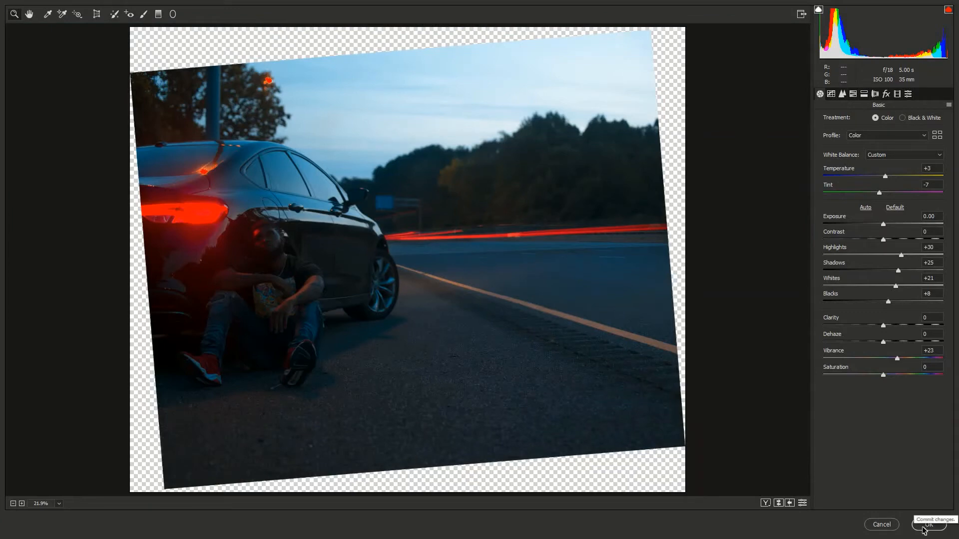
Review Layer 3's Camera Raw settings for tone curve, noise reduction, HSL hue and saturation, split toning, lens corrections, effects and calibration.
click(842, 95)
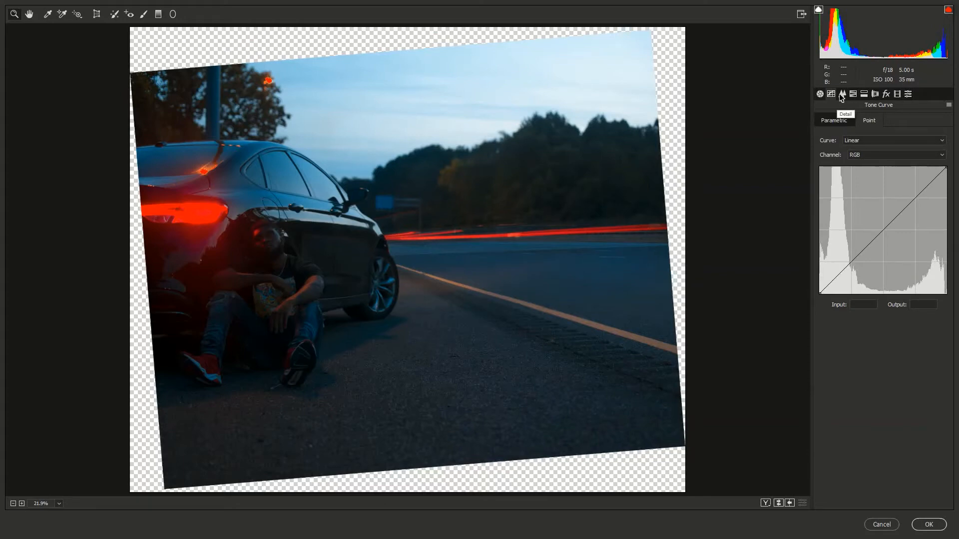
click(841, 95)
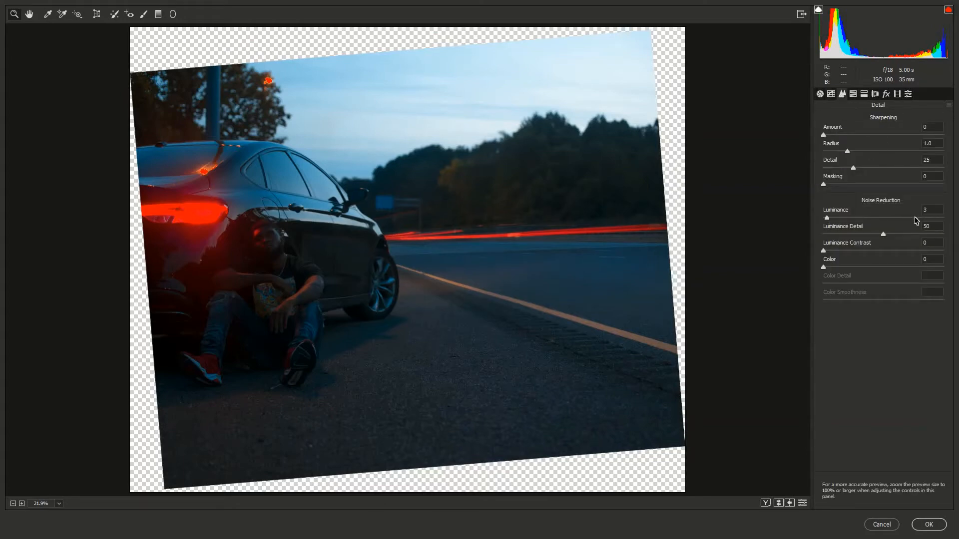
click(853, 94)
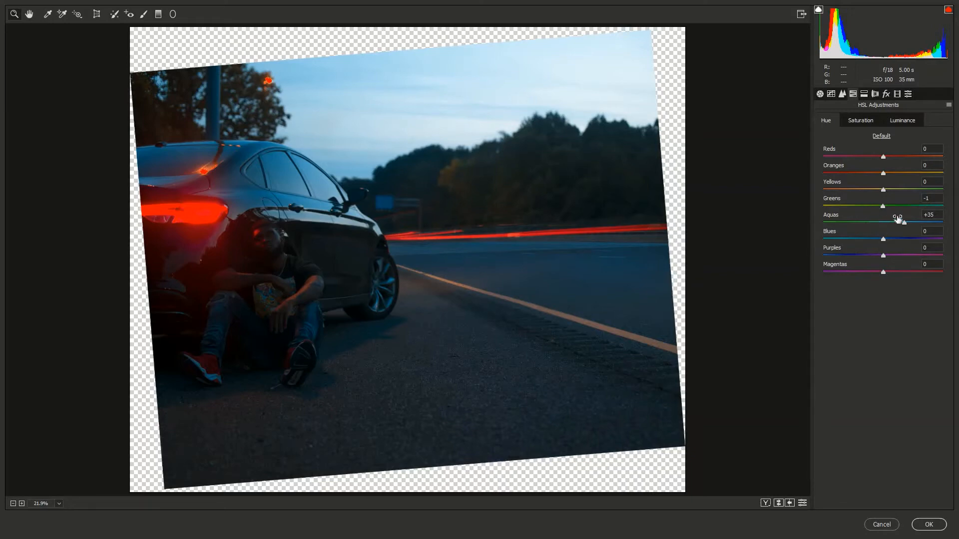
click(868, 122)
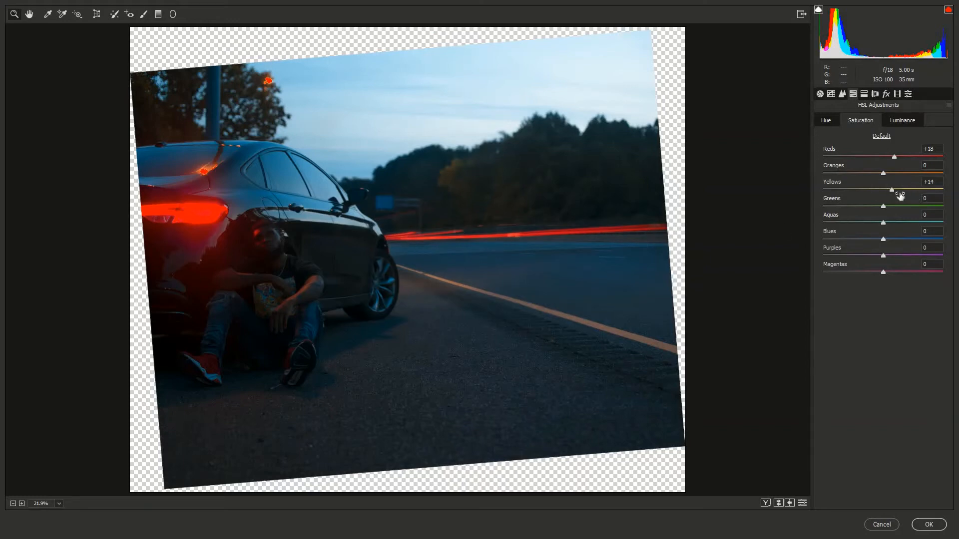
click(875, 94)
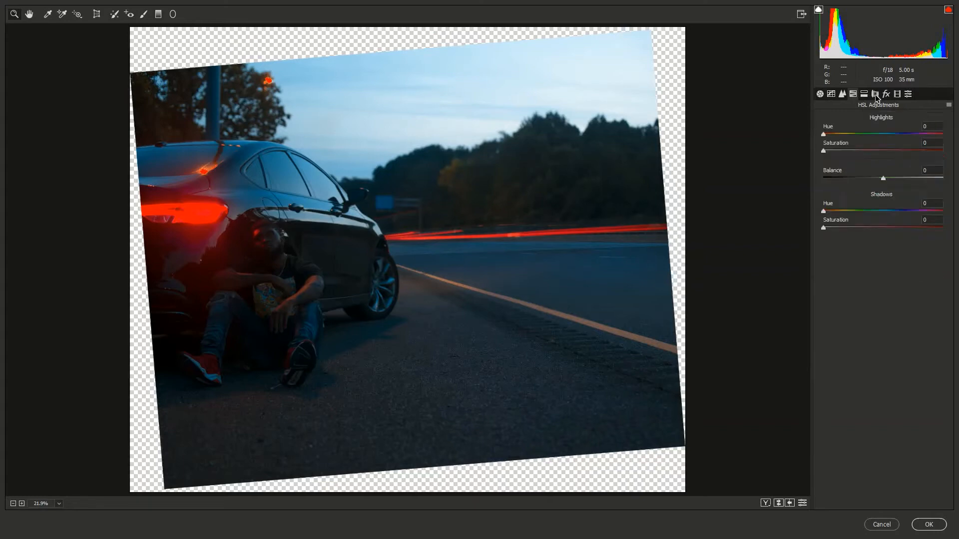
click(876, 94)
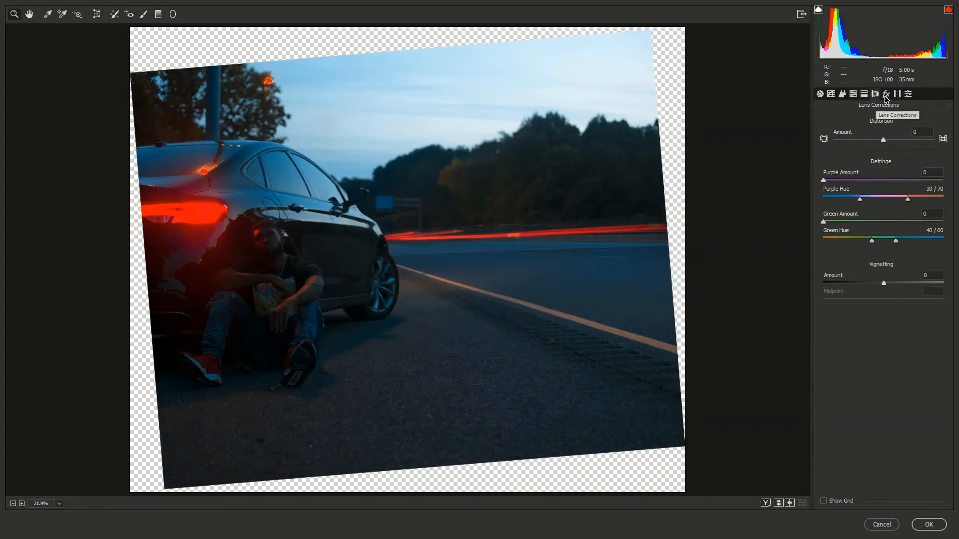
click(887, 95)
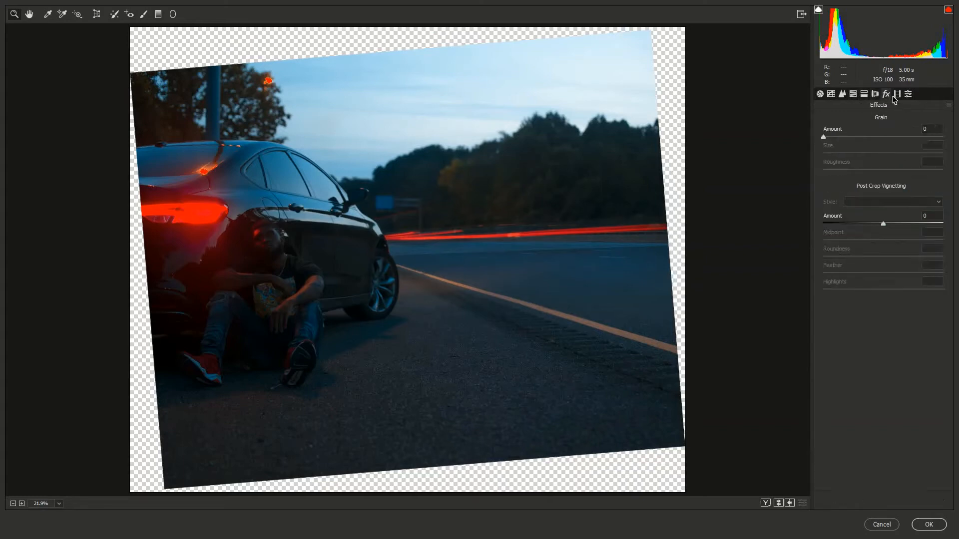
click(897, 95)
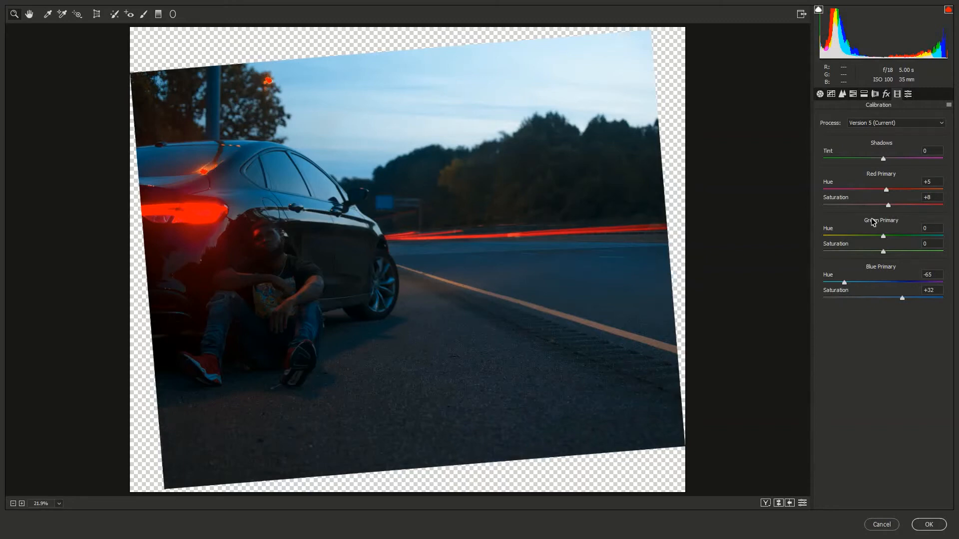
Commit Layer 3's Camera Raw Filter settings and compare the image with Layer 4 shown and hidden, leaving Layer 4 hidden.
click(926, 525)
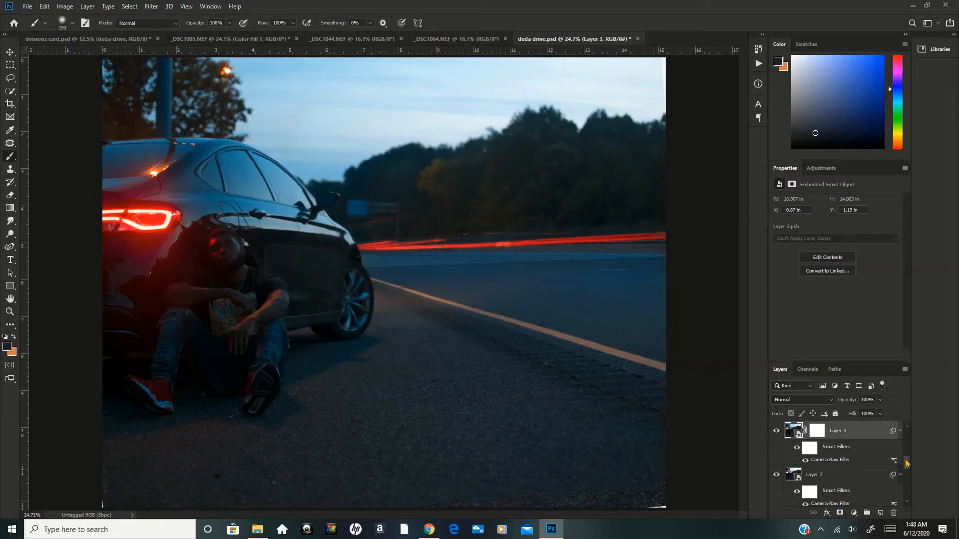
scroll(907, 463, up, 5)
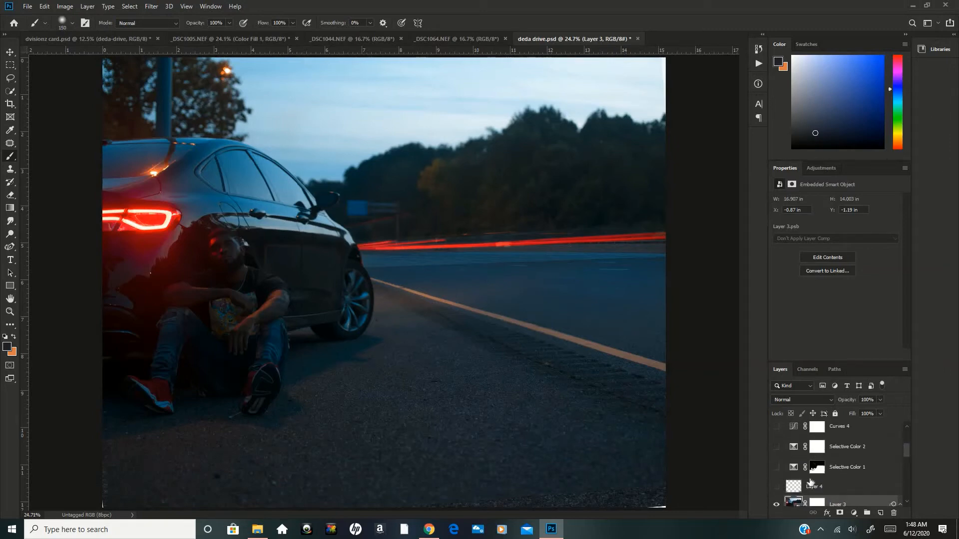
click(777, 487)
click(777, 487)
click(802, 490)
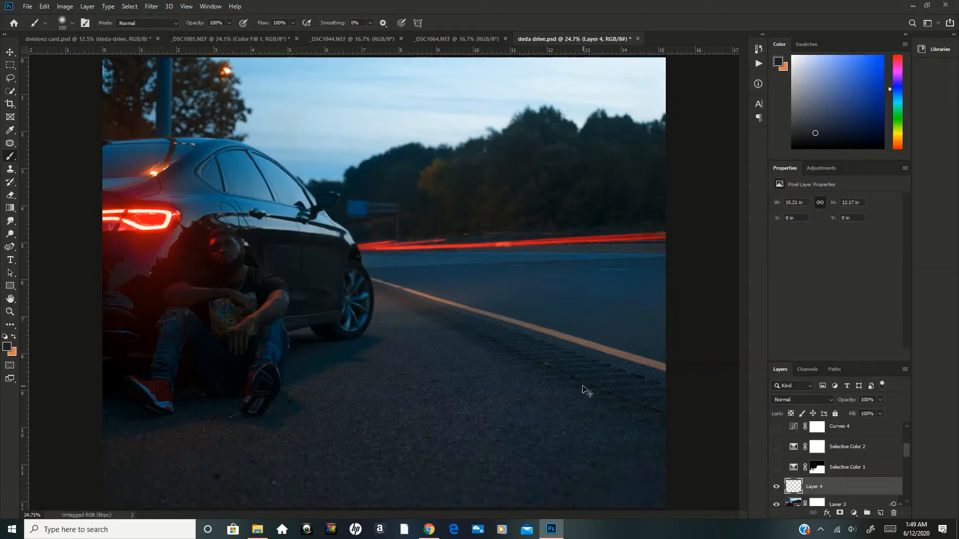
key(ctrl+minus)
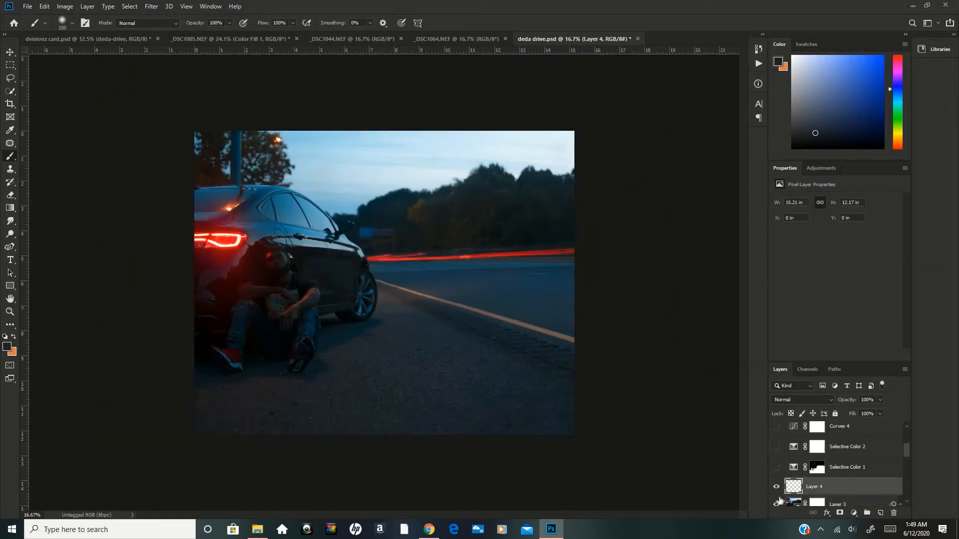
click(777, 487)
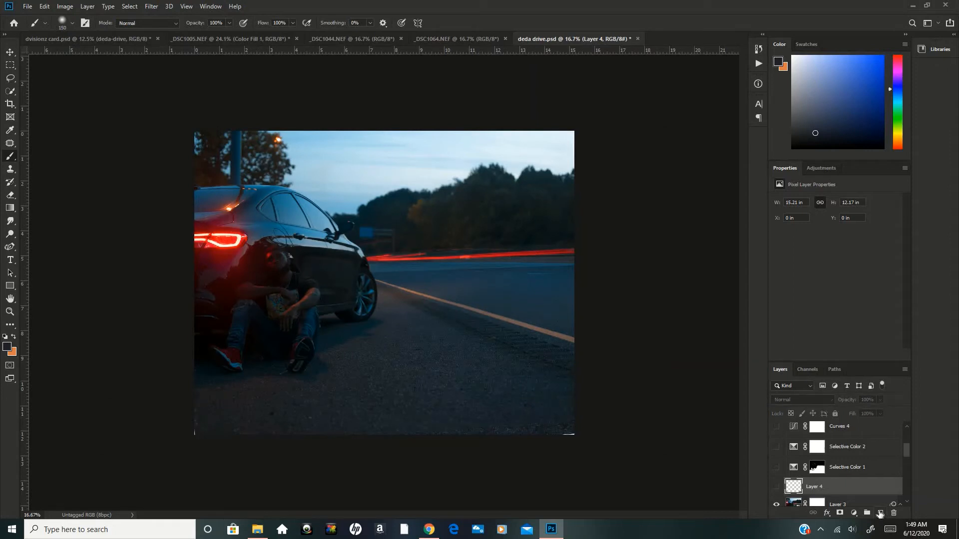
Create a new layer above Layer 4 and set up the Clone Stamp with the Soft Round brush.
click(880, 514)
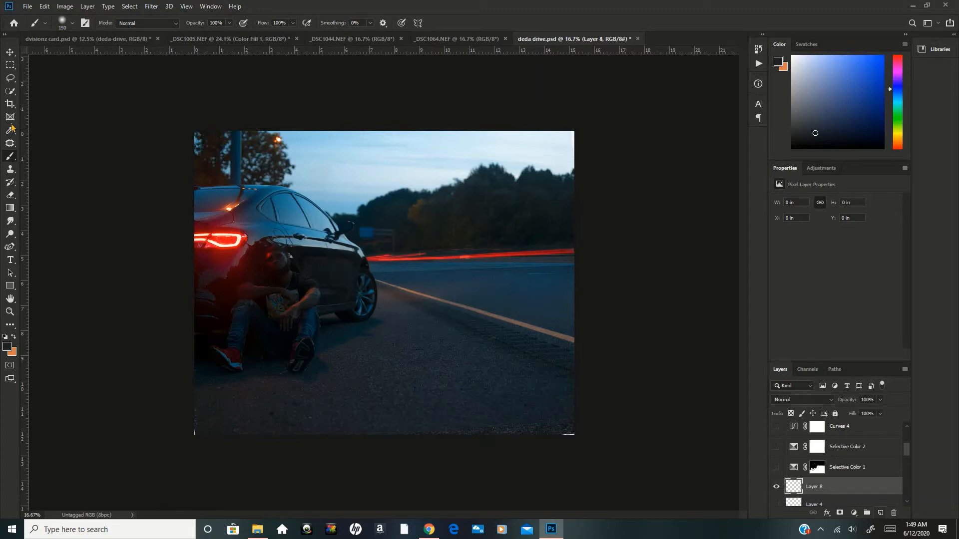
click(10, 171)
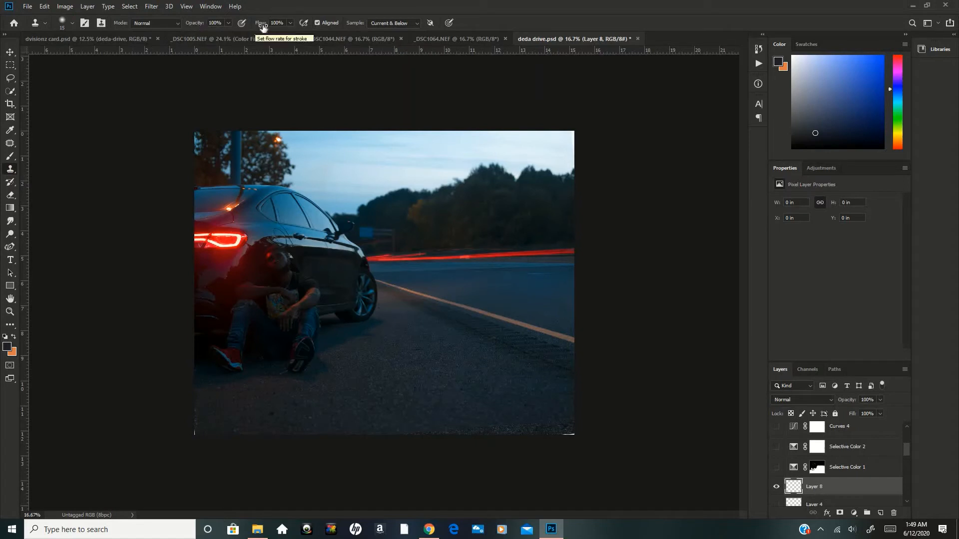
click(72, 23)
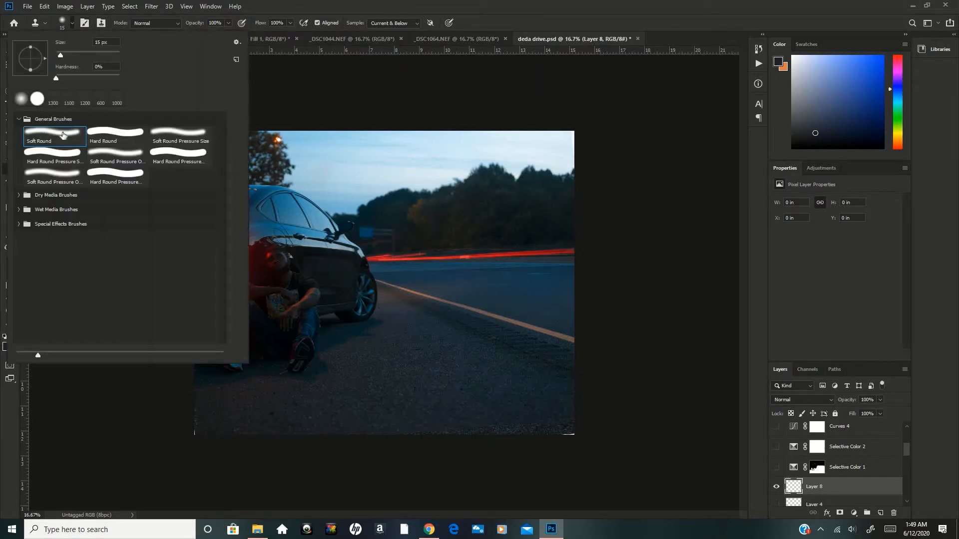
click(62, 135)
click(598, 120)
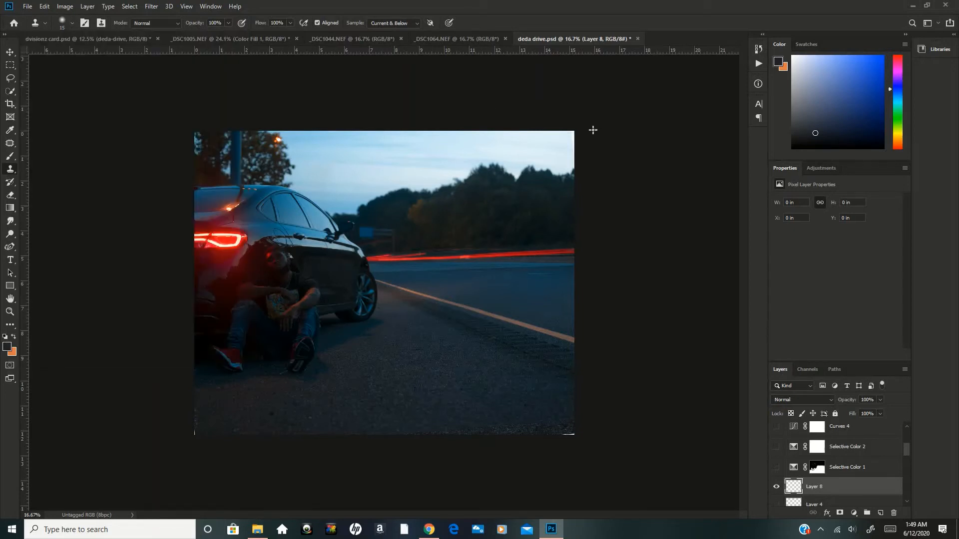
Enlarge the Clone Stamp brush to 600 px and clone asphalt over the blank corners along the image's lower edge.
key(bracketright)
key(bracketright)
key(bracketright)
key(bracketright)
key(bracketright)
key(bracketright)
key(bracketright)
key(bracketright)
key(bracketright)
key(bracketright)
key(bracketright)
key(bracketright)
key(bracketright)
key(bracketright)
key(bracketright)
key(bracketright)
key(bracketright)
key(bracketright)
mouse_move(400, 422)
mouse_down()
mouse_move(564, 417)
mouse_move(555, 432)
mouse_move(485, 425)
mouse_up()
drag(546, 419, 560, 420)
alt+click(246, 424)
mouse_move(191, 427)
mouse_down()
mouse_move(187, 445)
mouse_move(186, 437)
mouse_up()
Turn on the Selective Color 1 adjustment layer, comparing the image with and without it.
scroll(545, 340, up, 3)
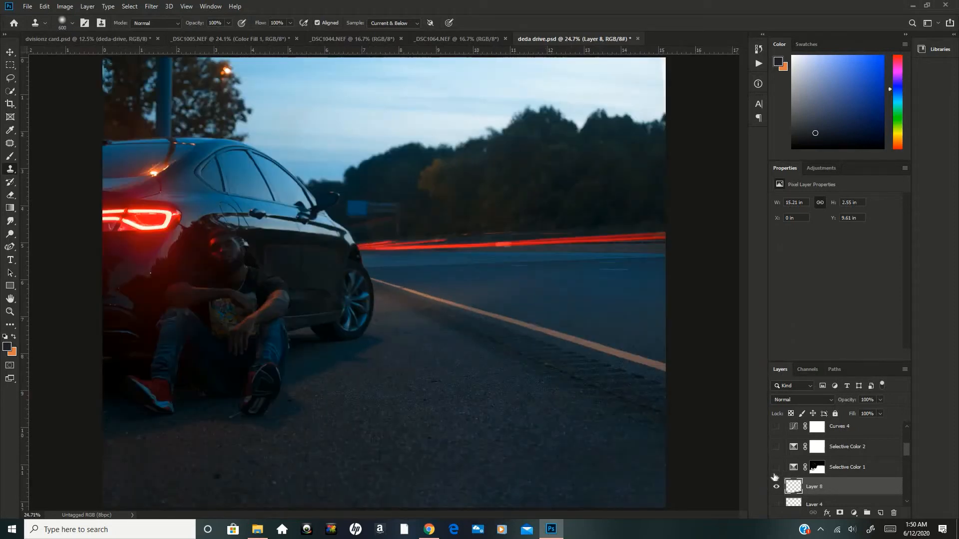
click(798, 469)
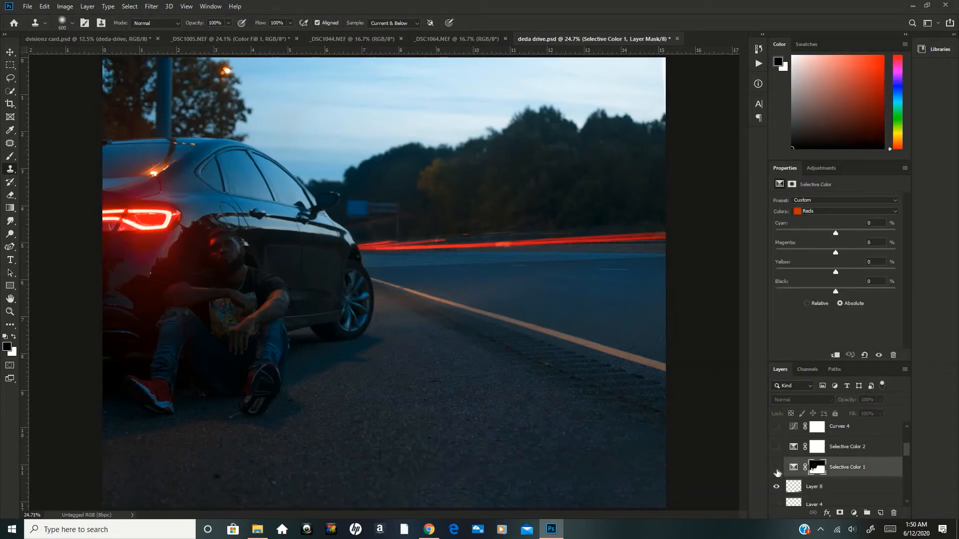
click(776, 469)
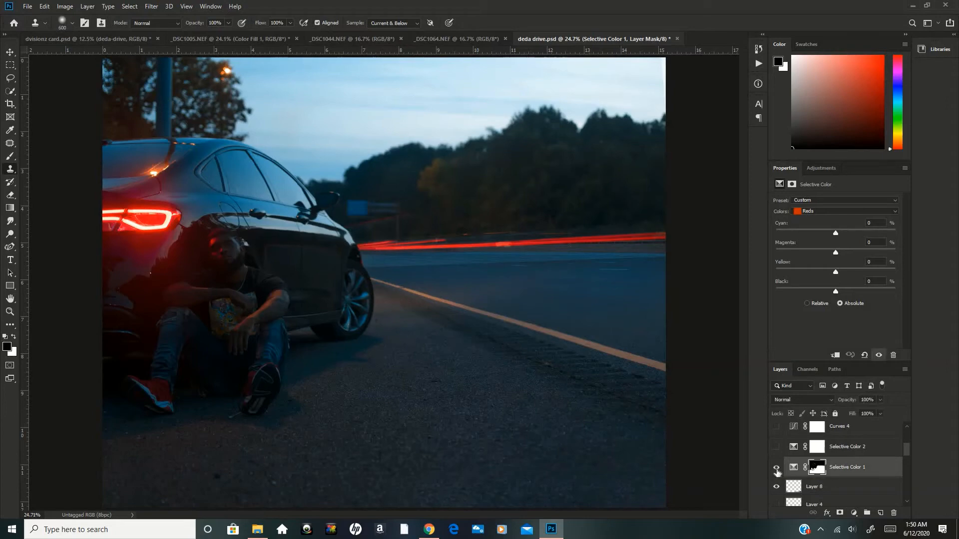
click(776, 470)
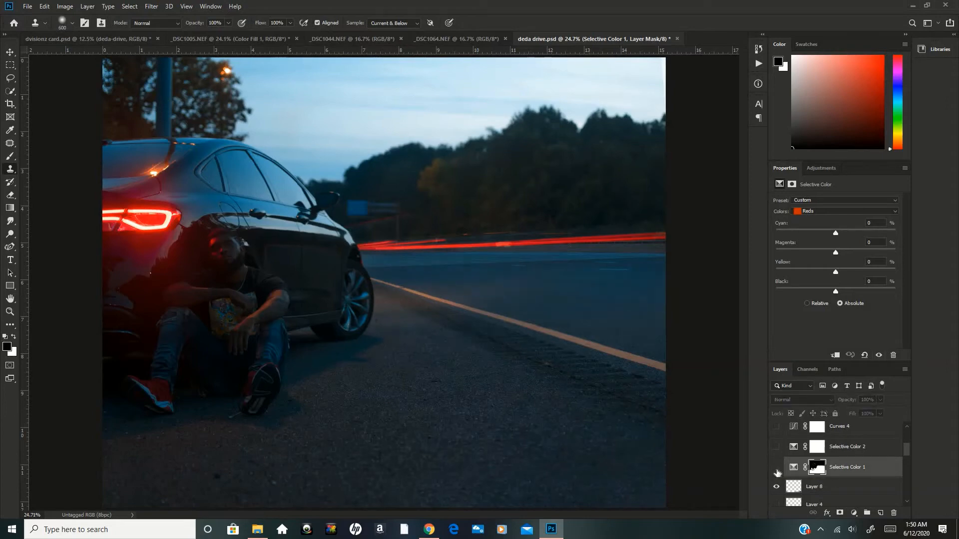
click(776, 470)
Disable Selective Color 1's layer mask, compare the unmasked adjustment on and off, and re-enable the mask.
click(794, 467)
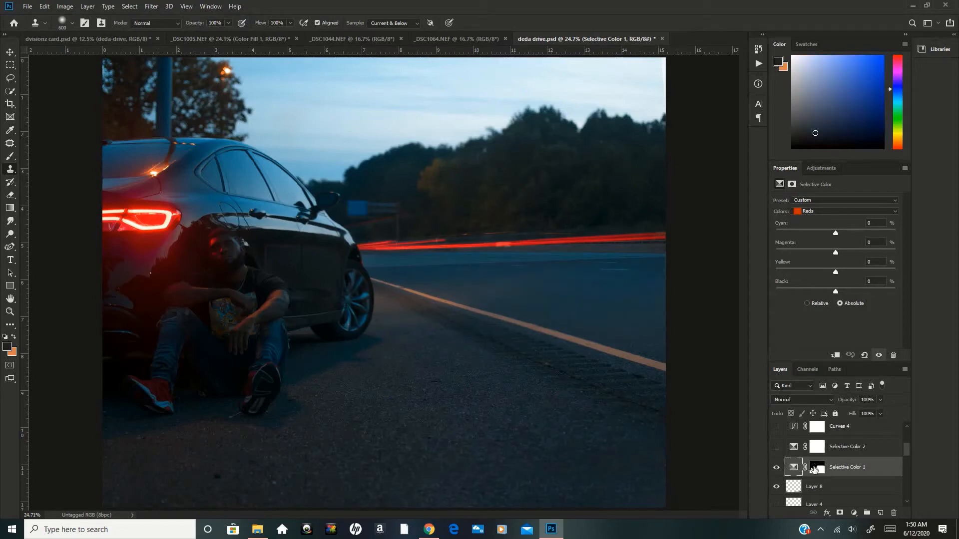
click(816, 469)
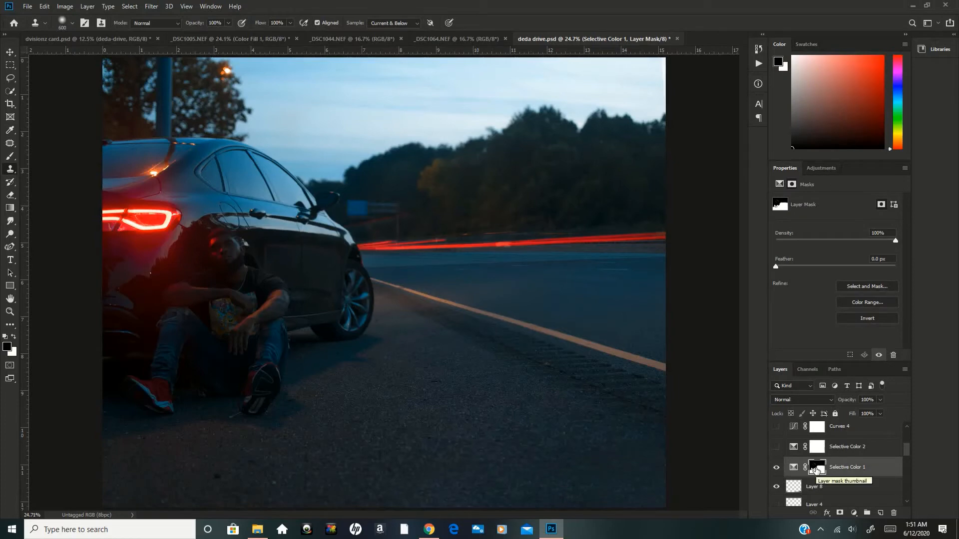
right_click(817, 470)
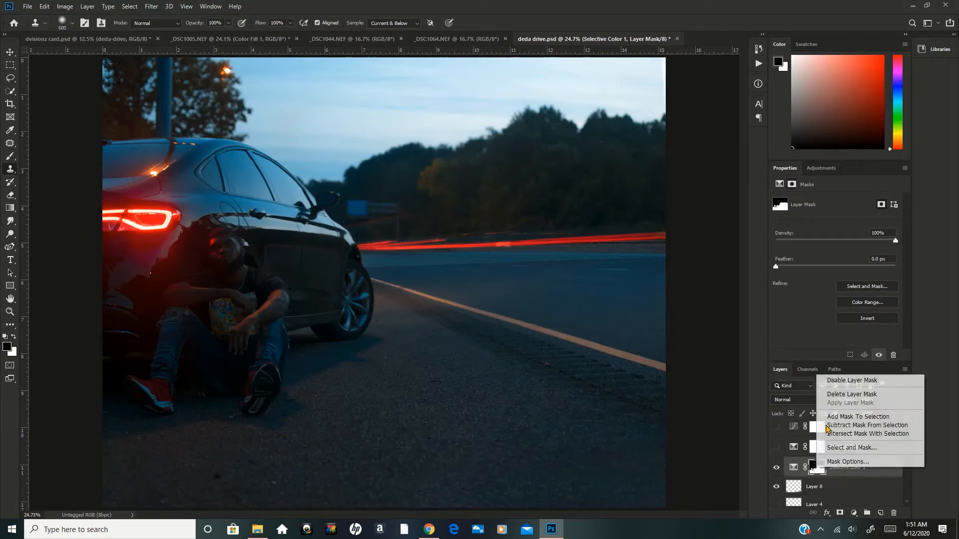
click(838, 381)
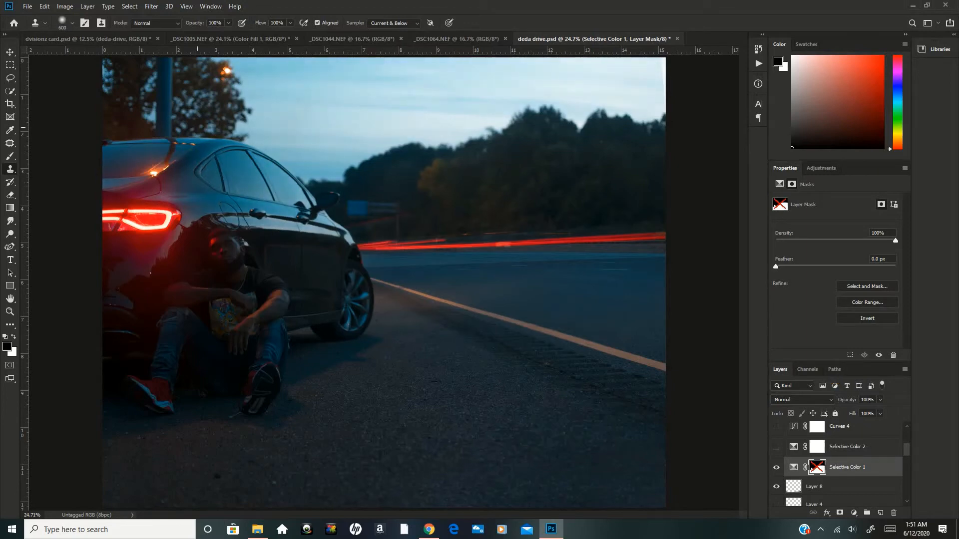
click(776, 469)
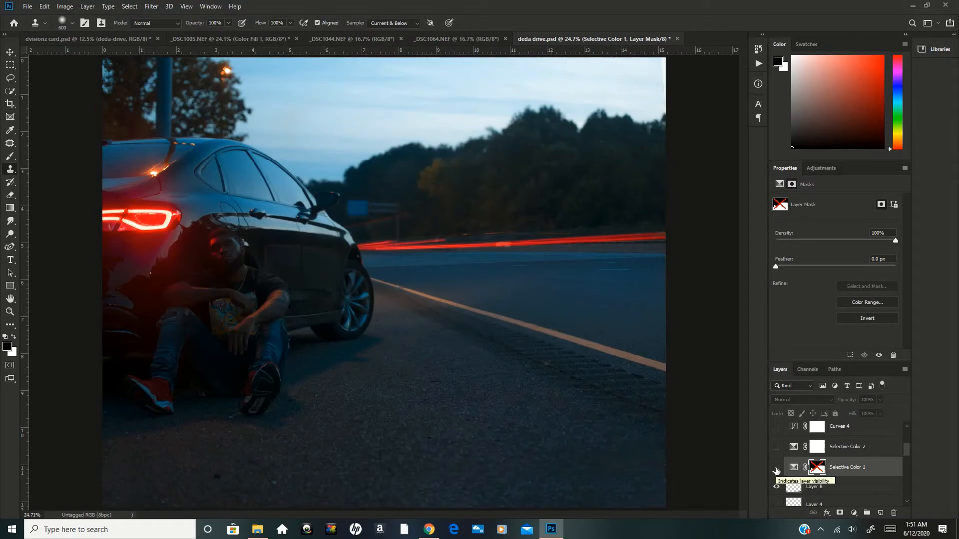
click(776, 469)
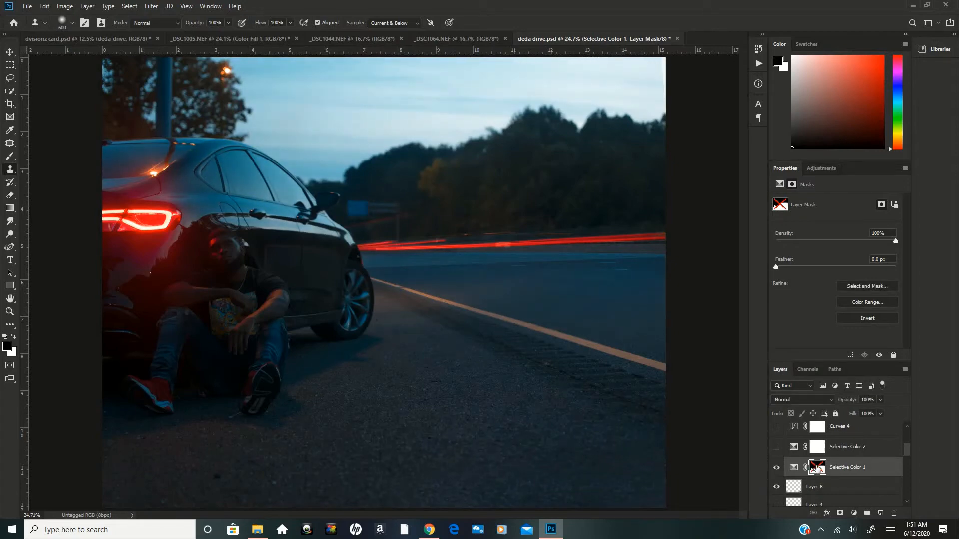
shift+click(814, 469)
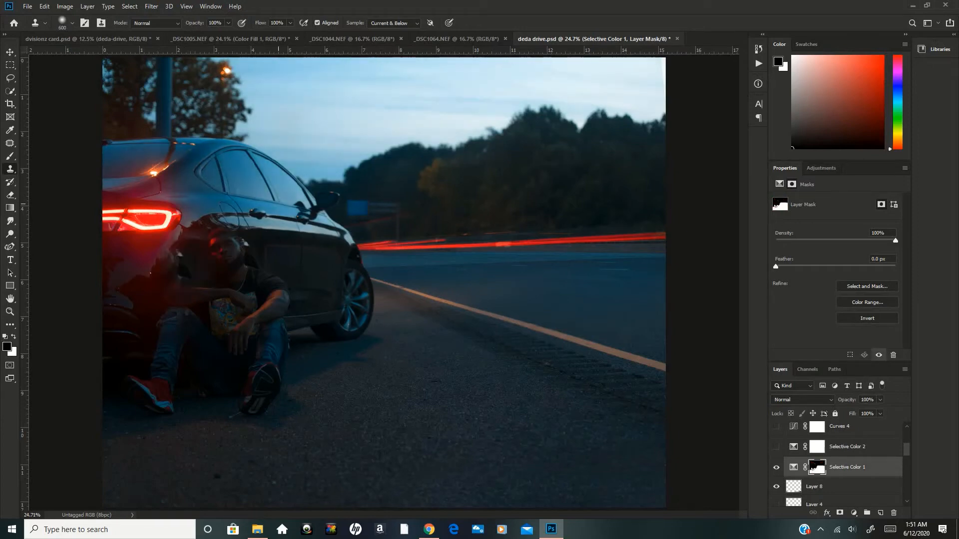
Switch to the Move tool and display the Blues settings of the Selective Color 1 adjustment.
key(v)
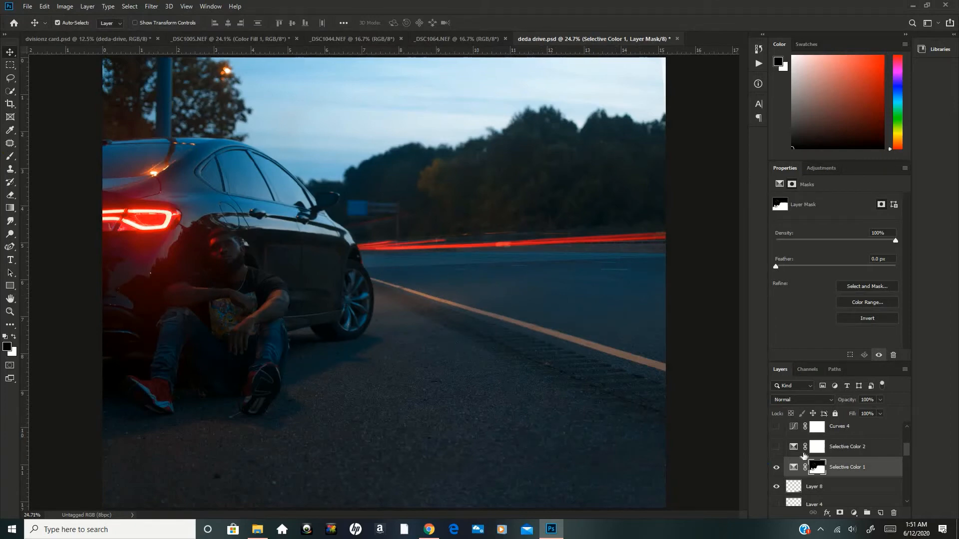
click(794, 468)
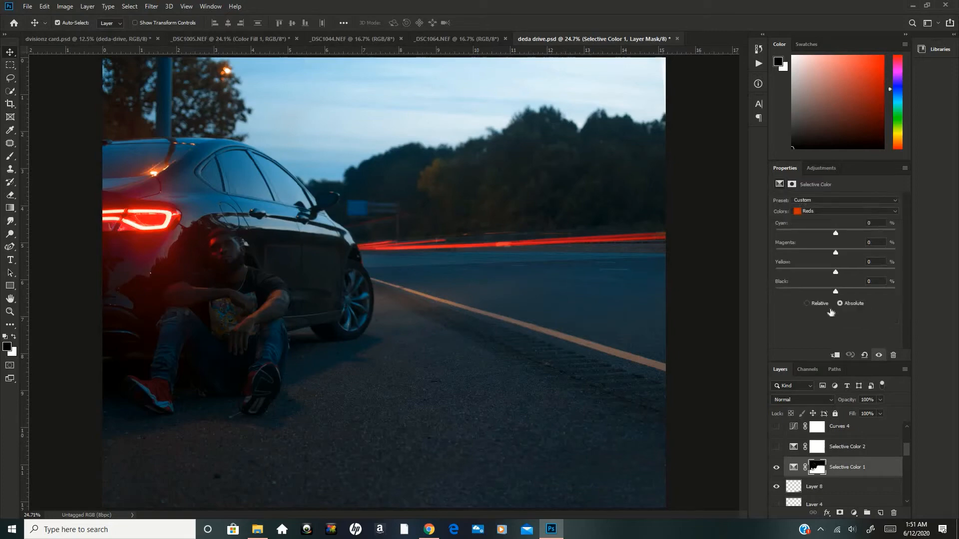
click(832, 213)
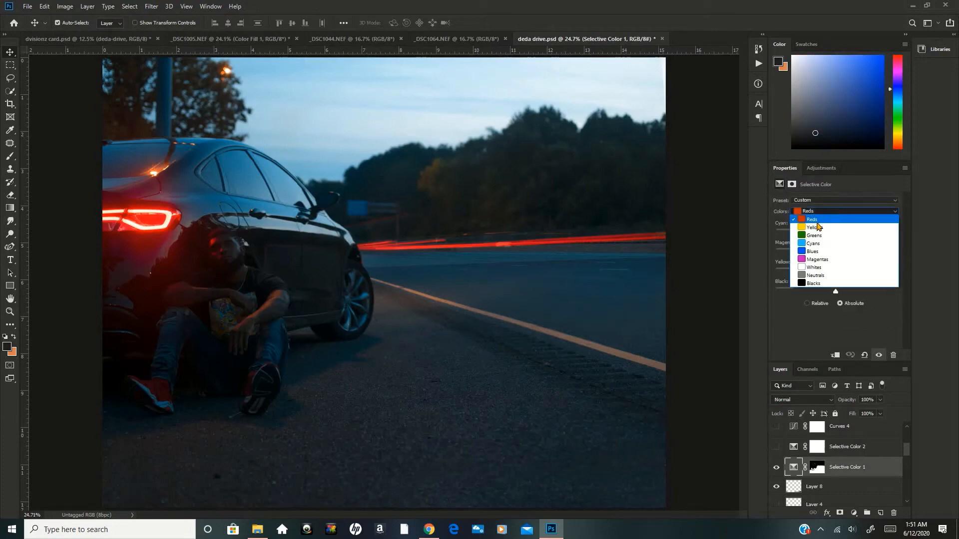
click(813, 252)
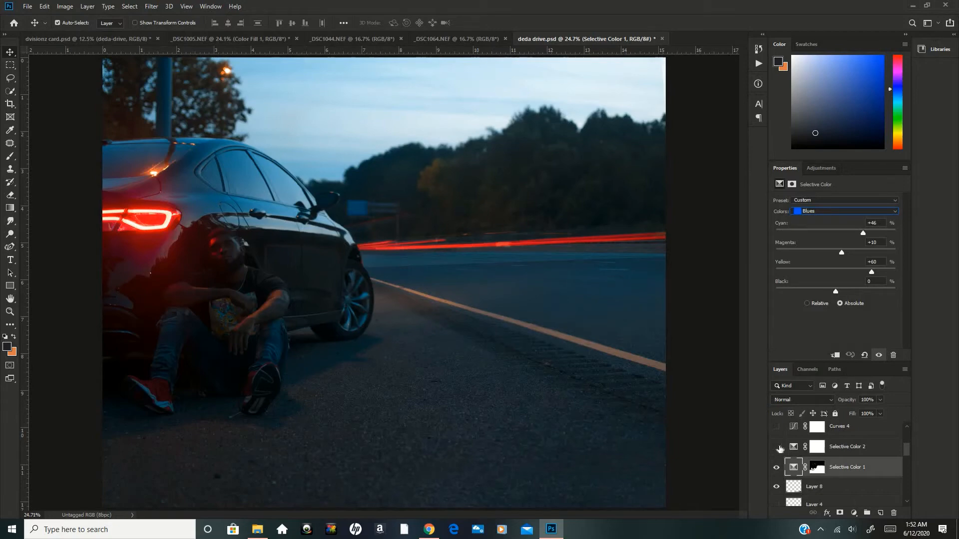
Turn on the Selective Color 2 adjustment layer, comparing the image with and without it.
click(779, 449)
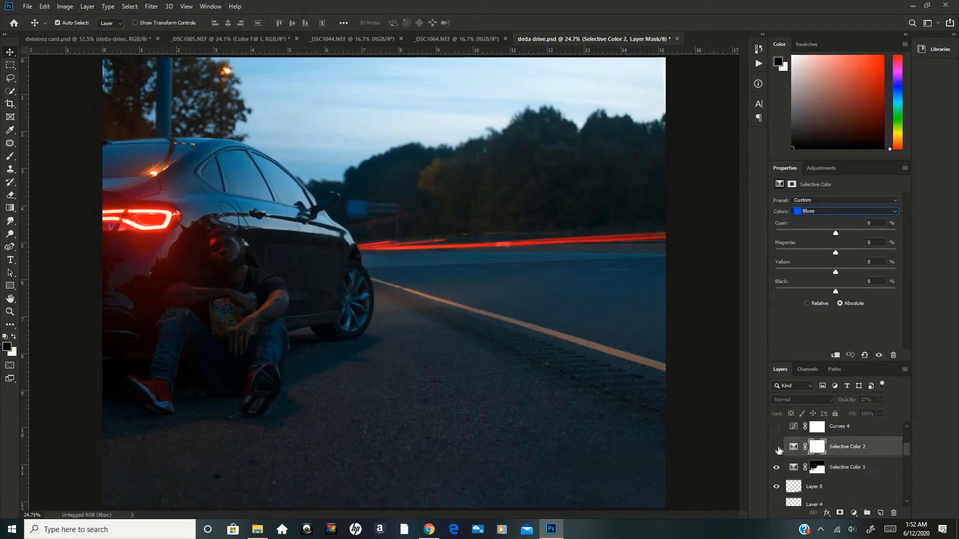
click(777, 447)
click(777, 449)
click(777, 448)
click(778, 451)
click(778, 451)
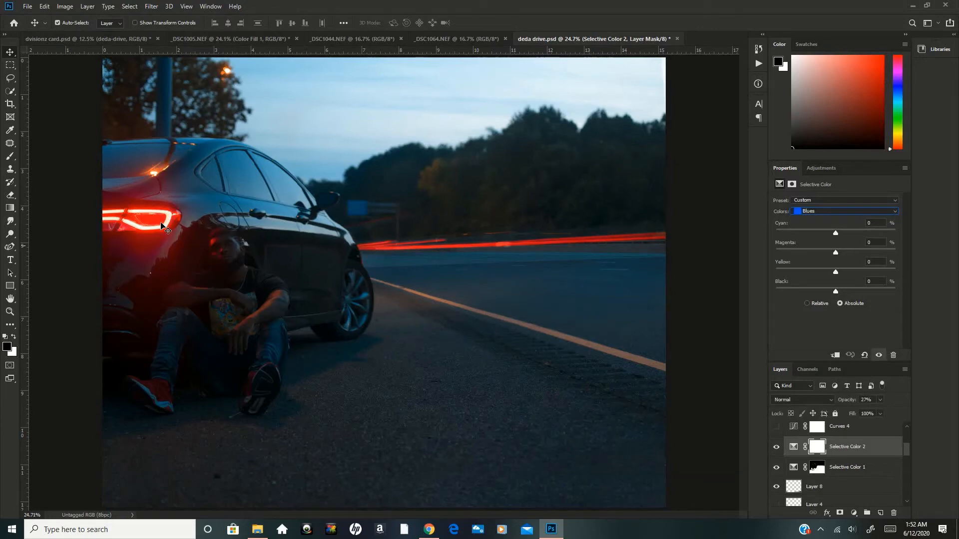
Review Selective Color 2's settings color by color, including Reds, Yellows, Blues and Magentas.
click(794, 447)
click(814, 212)
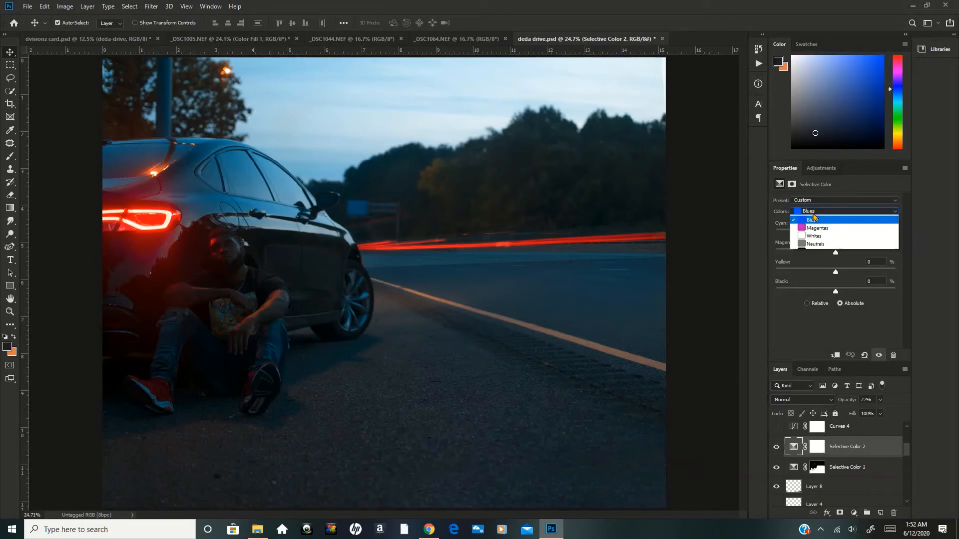
click(812, 220)
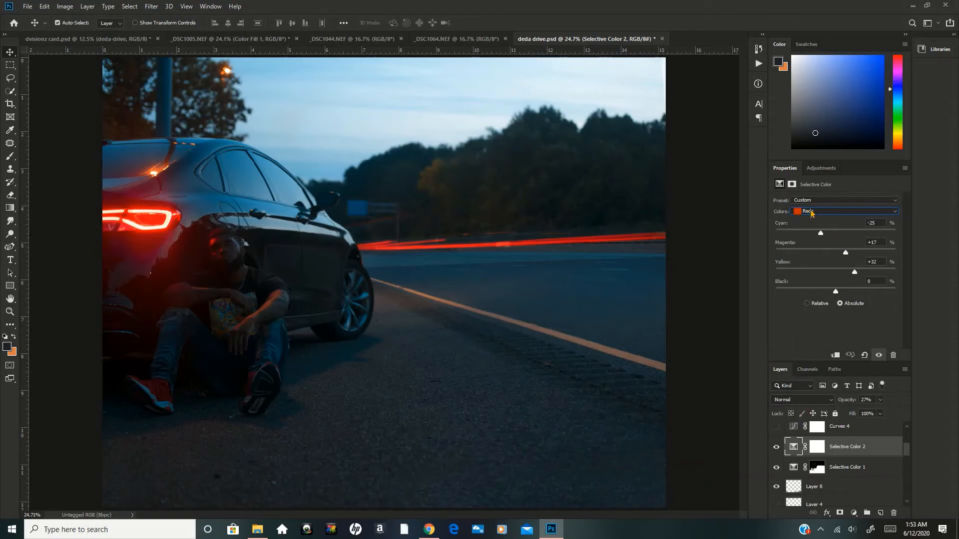
click(813, 212)
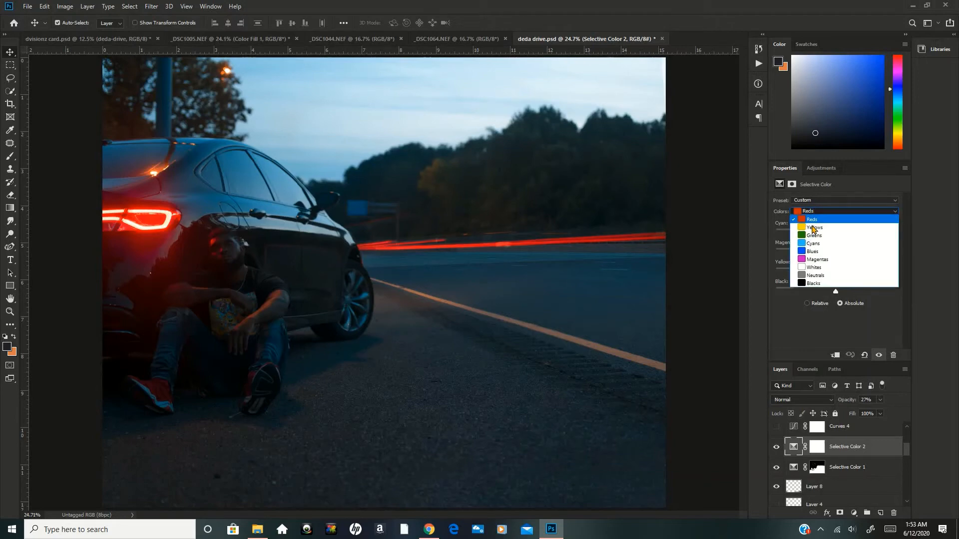
click(810, 229)
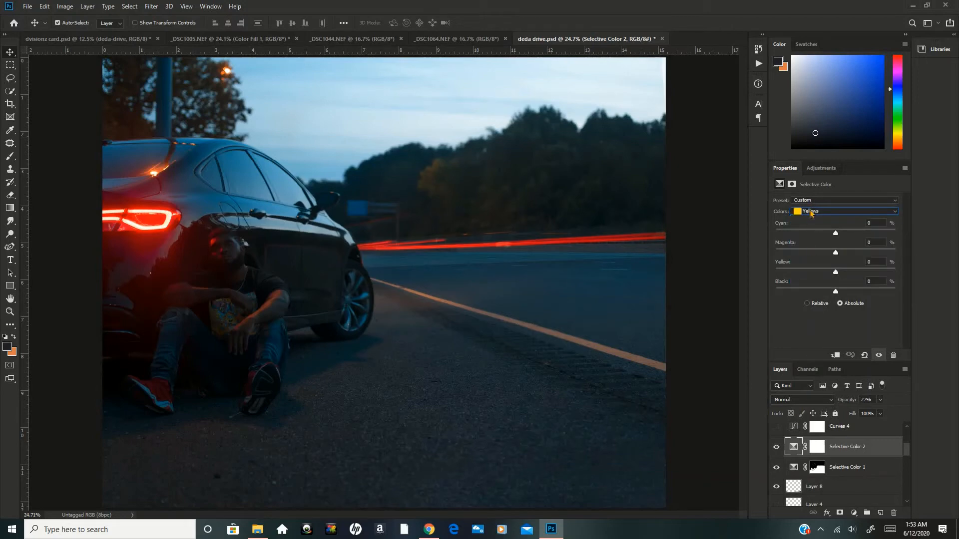
click(812, 212)
click(815, 230)
click(814, 213)
click(821, 215)
click(814, 212)
click(812, 251)
click(822, 212)
click(818, 259)
Select the Curves 4 adjustment layer and compare the image with it shown and hidden, leaving it hidden.
scroll(908, 446, up, 2)
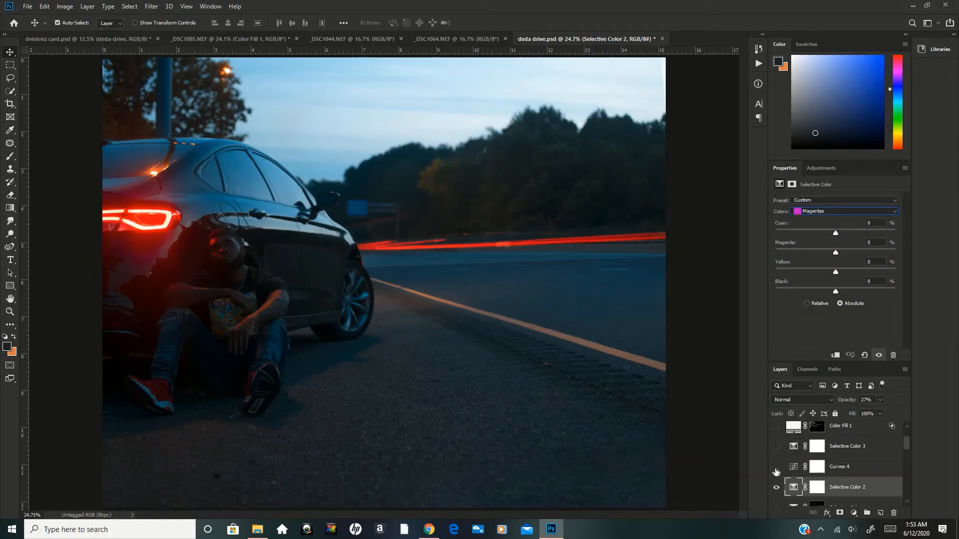
click(796, 468)
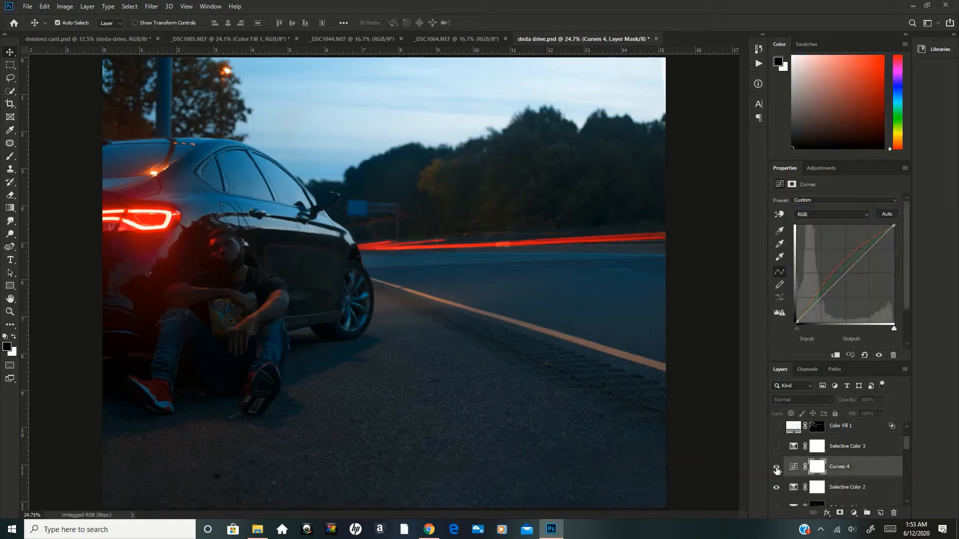
click(776, 468)
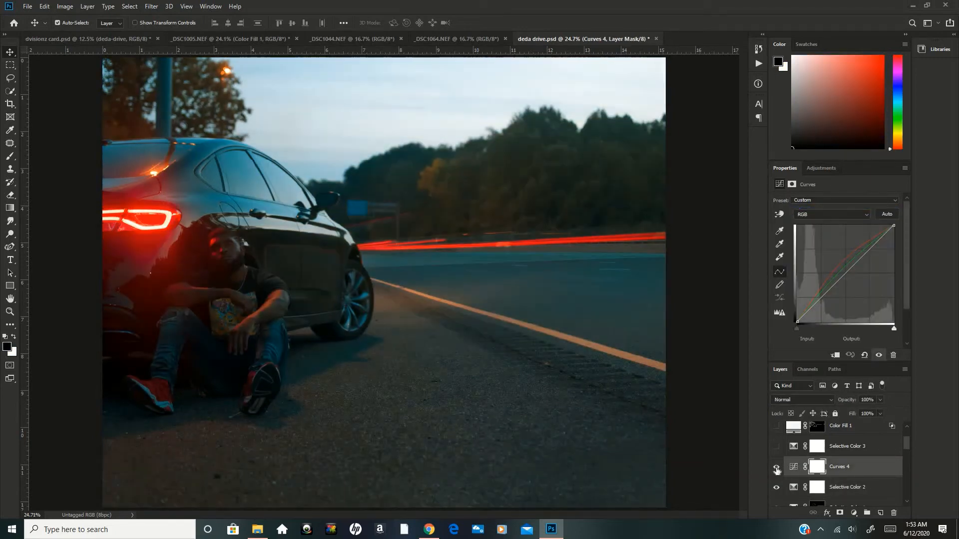
click(777, 468)
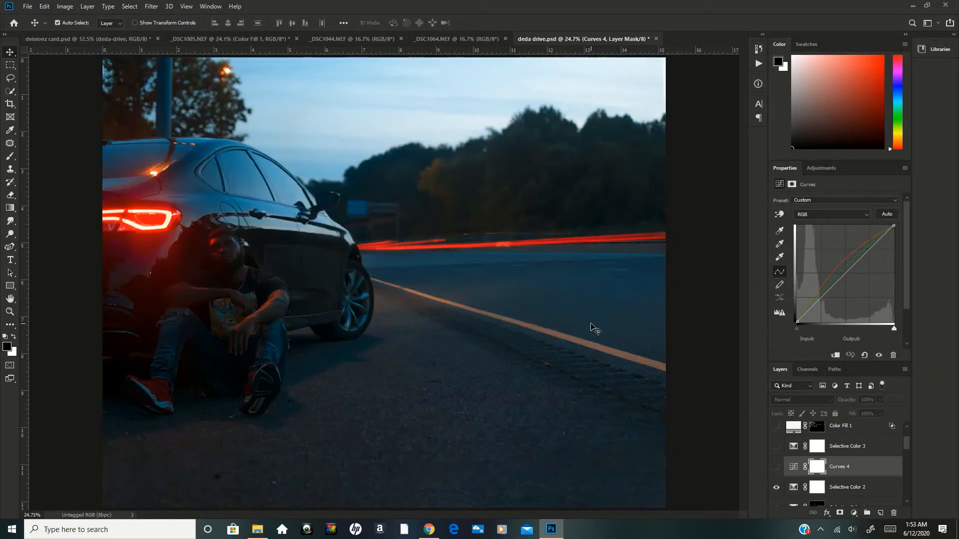
key(ctrl+minus)
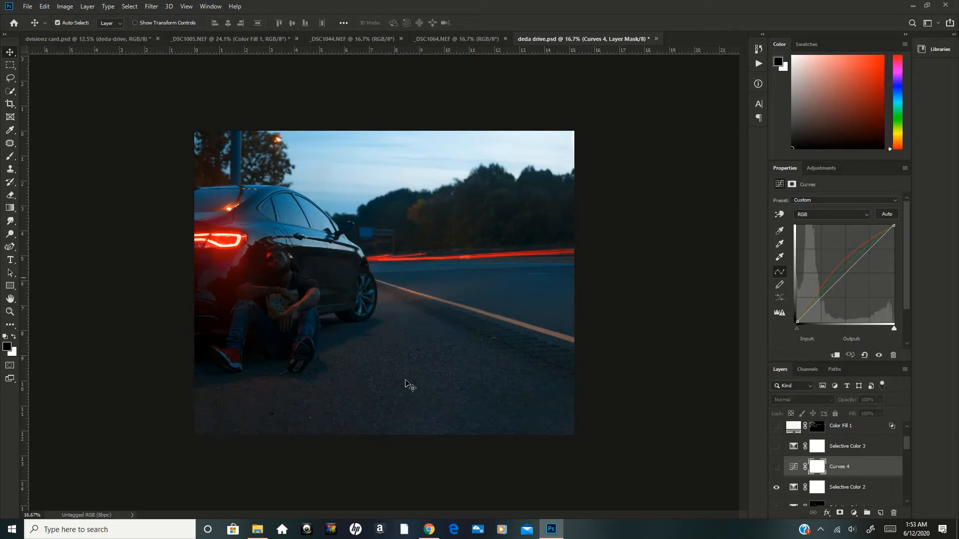
Turn on the Curves 4 adjustment layer and review its Green, Red, RGB and Blue channel curves.
click(775, 467)
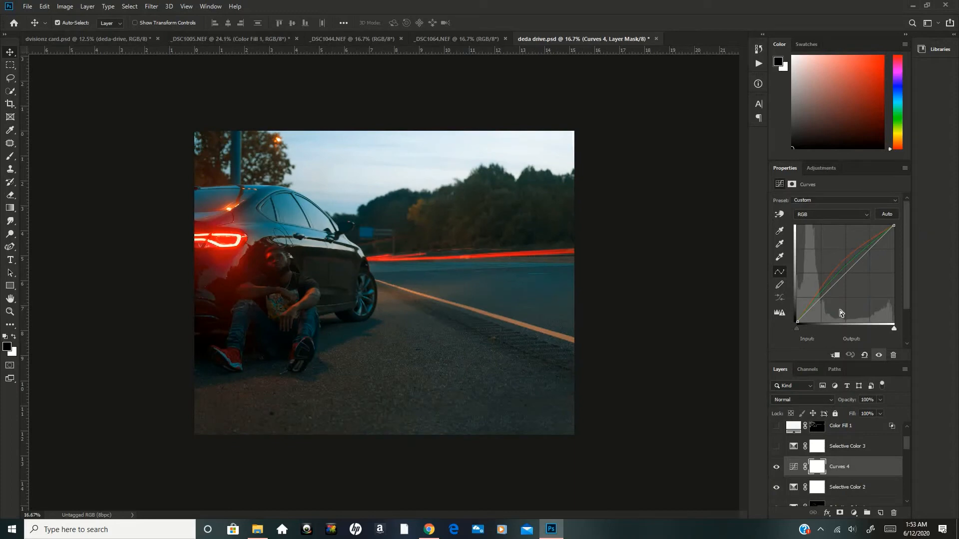
click(819, 216)
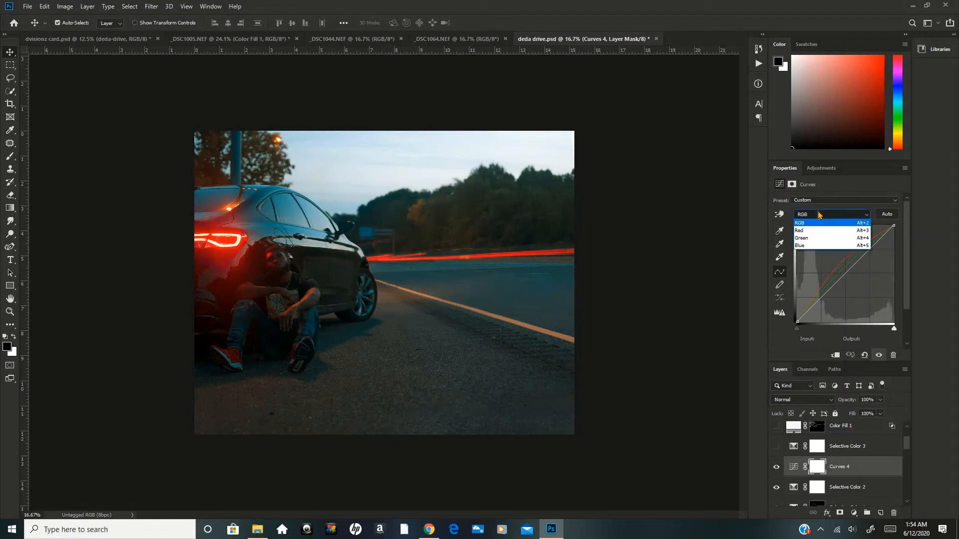
click(807, 240)
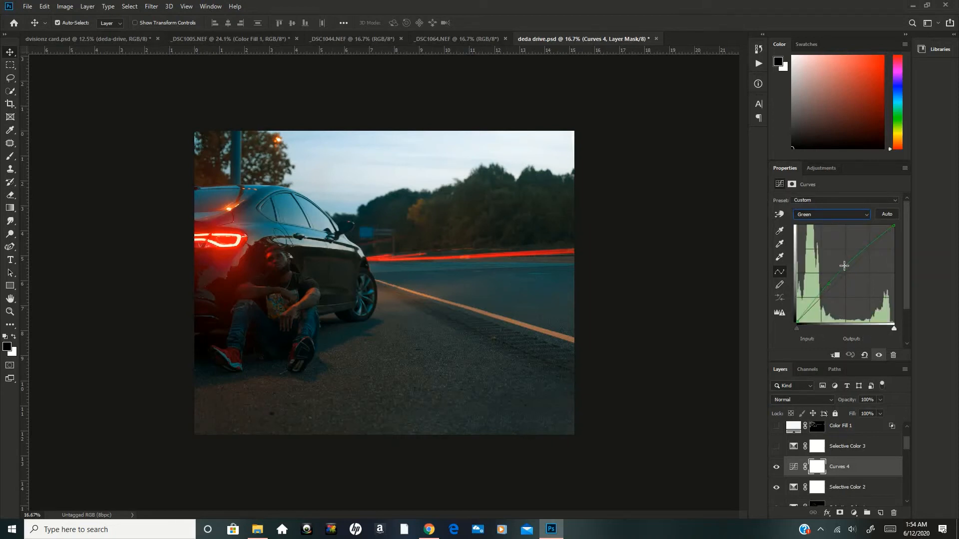
click(846, 215)
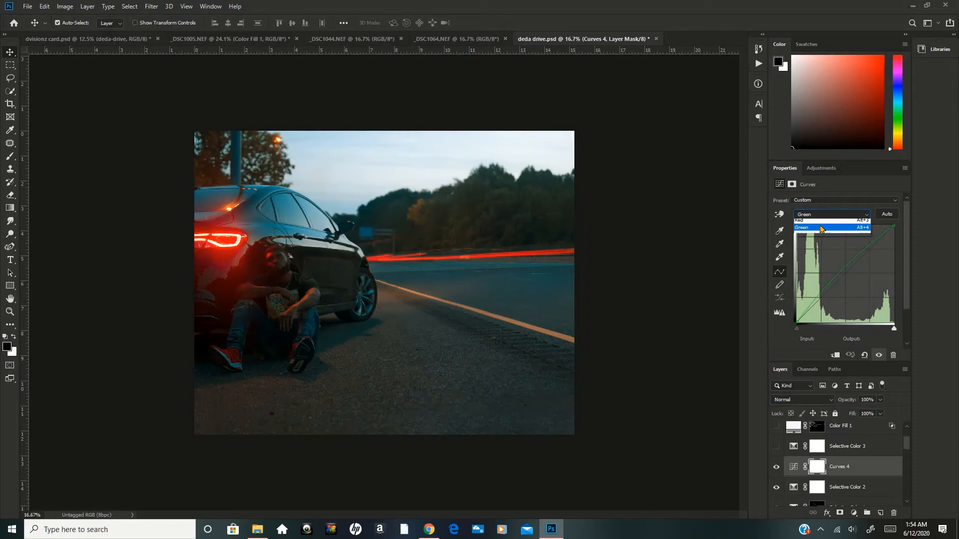
click(819, 233)
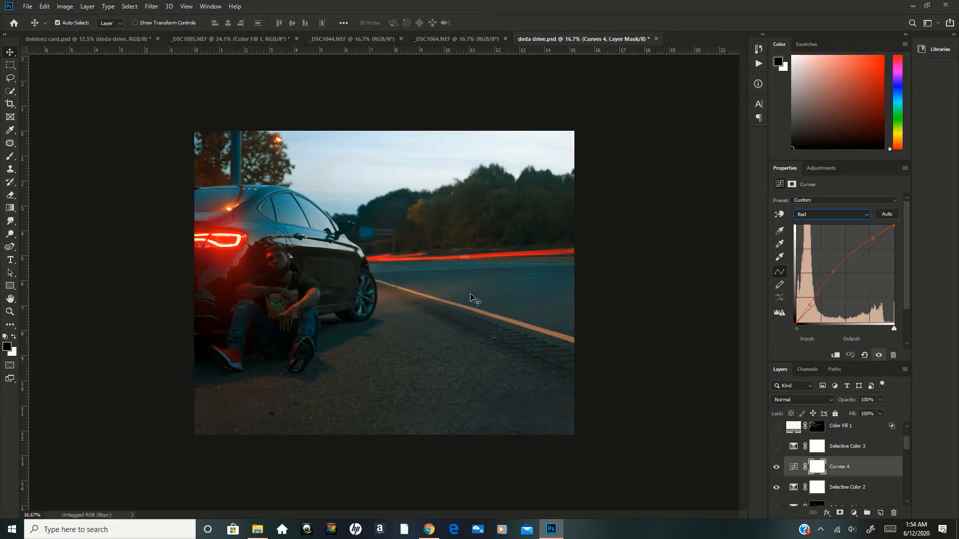
click(830, 214)
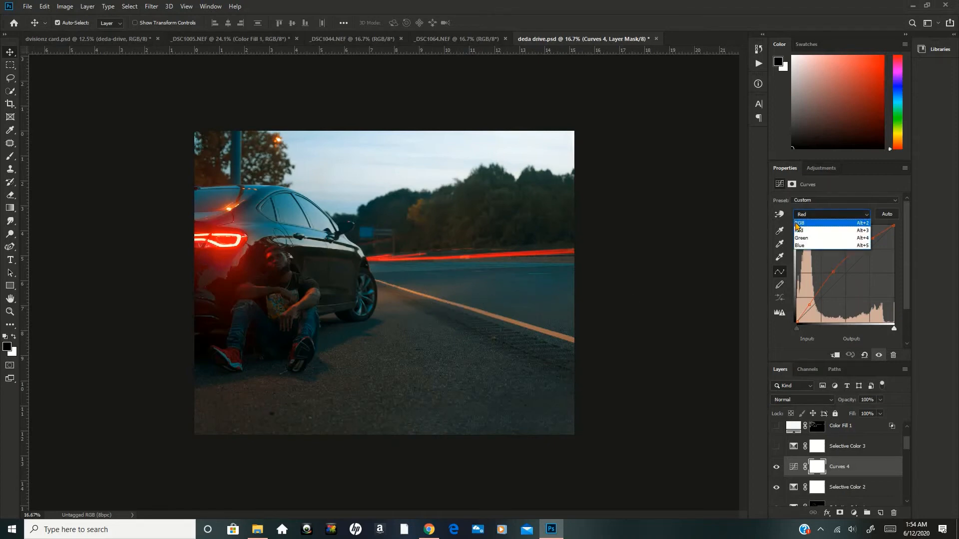
click(797, 224)
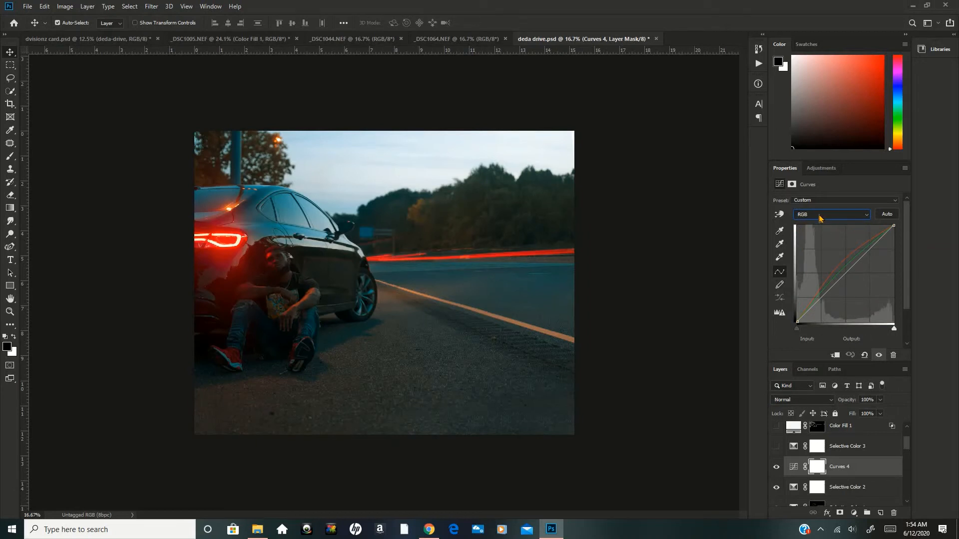
click(820, 218)
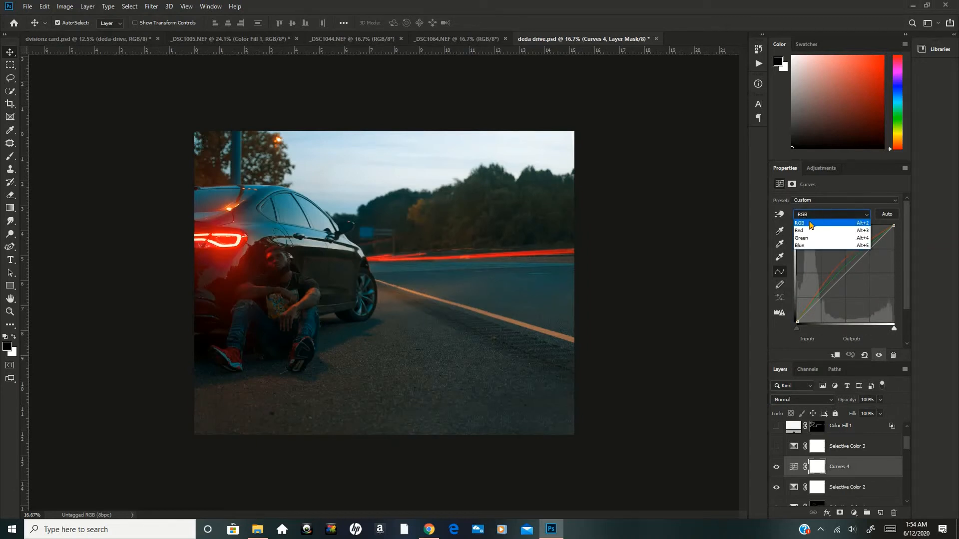
click(804, 245)
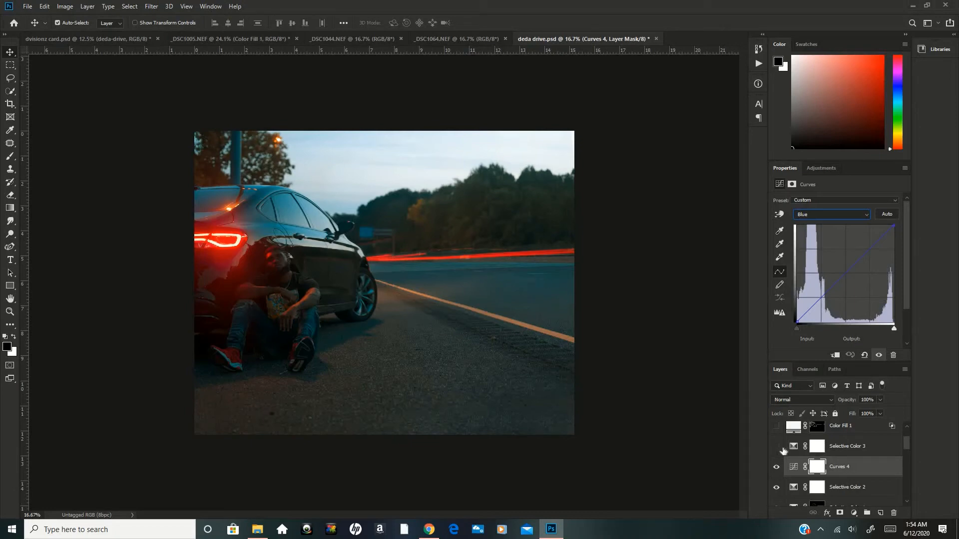
Turn on the Selective Color 3 layer, display its Reds settings, and compare the image with and without it.
click(791, 449)
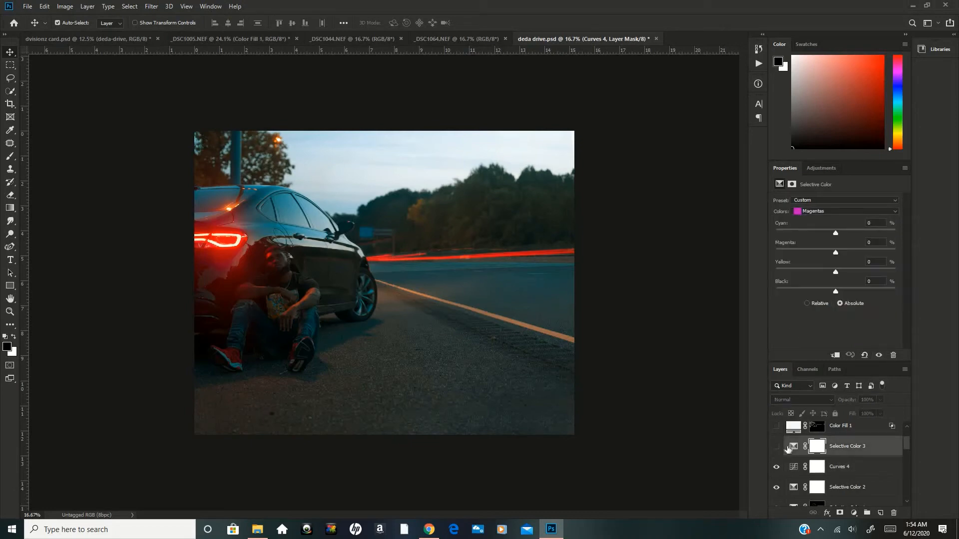
click(777, 449)
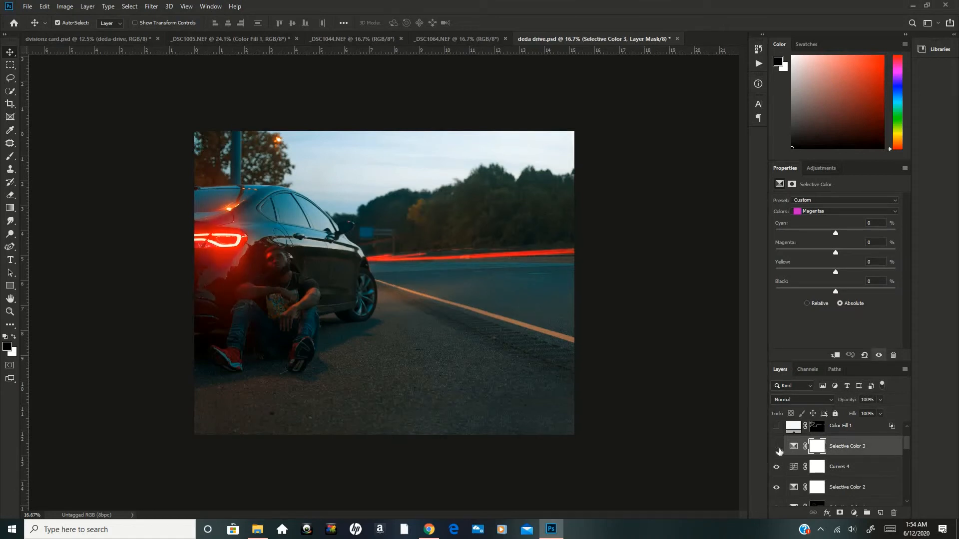
click(777, 447)
click(792, 450)
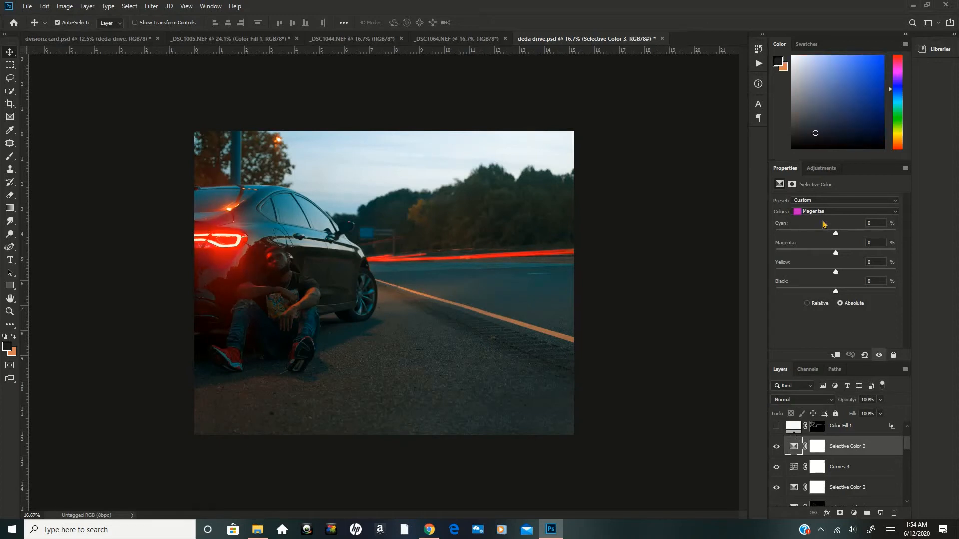
click(812, 211)
click(806, 219)
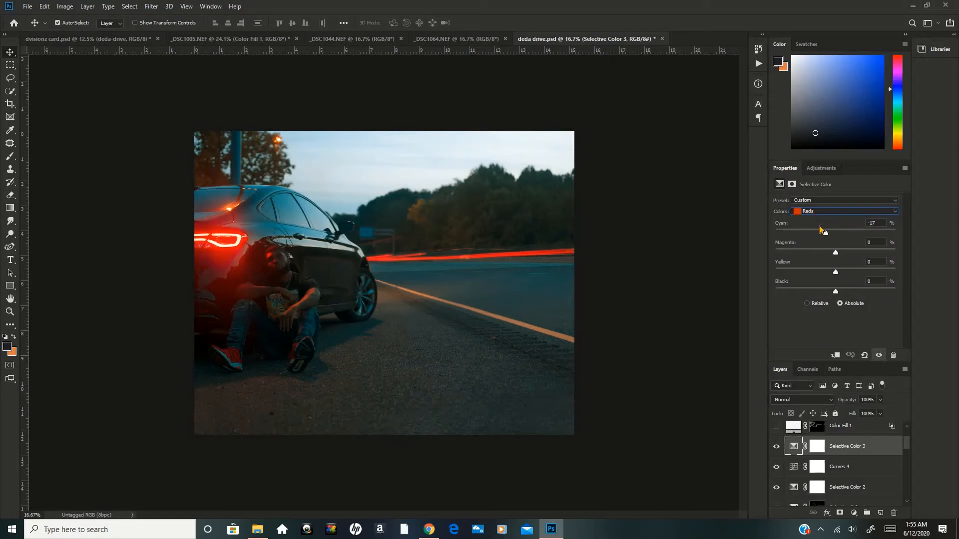
click(777, 447)
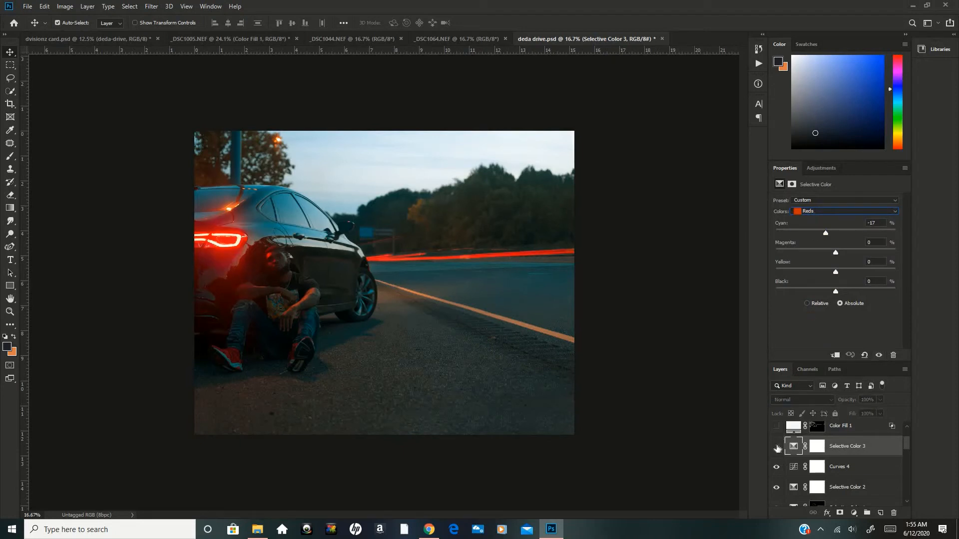
click(777, 447)
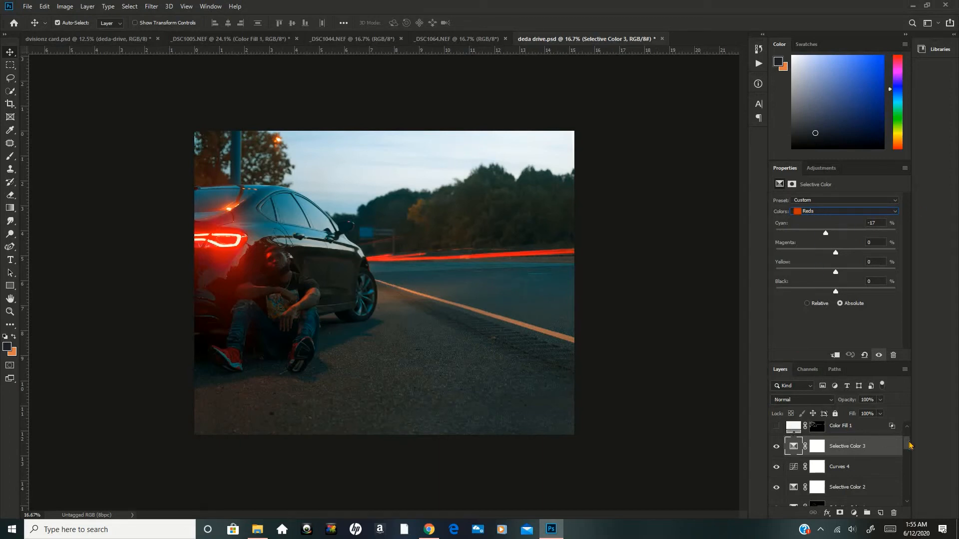
Compare the image with the Color Fill 1 layer shown and hidden, leaving it hidden with its mask selected.
scroll(852, 440, up, 2)
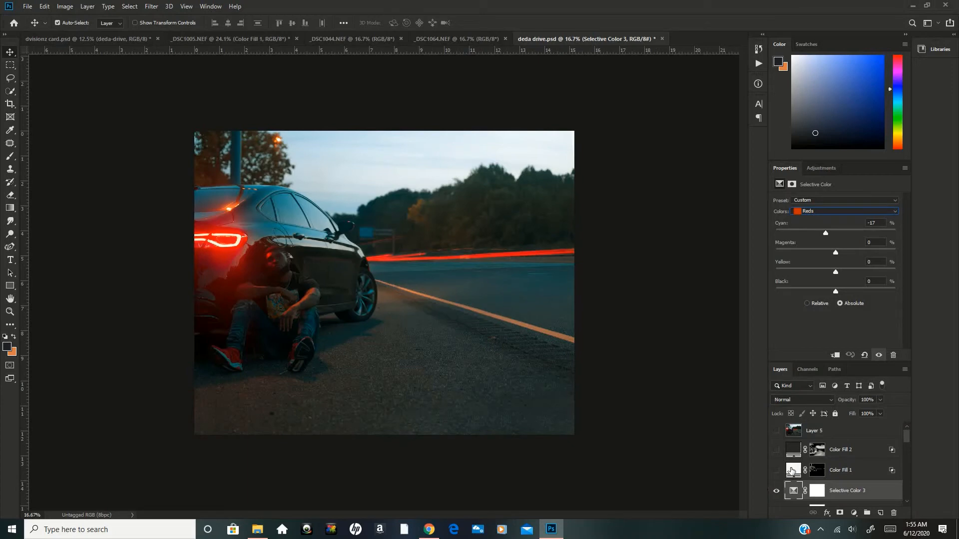
click(793, 468)
click(793, 453)
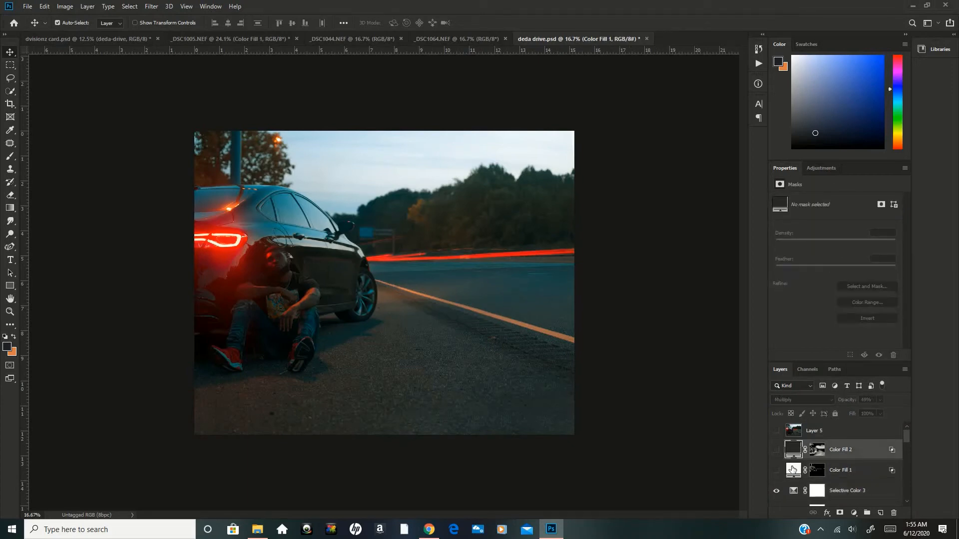
click(792, 471)
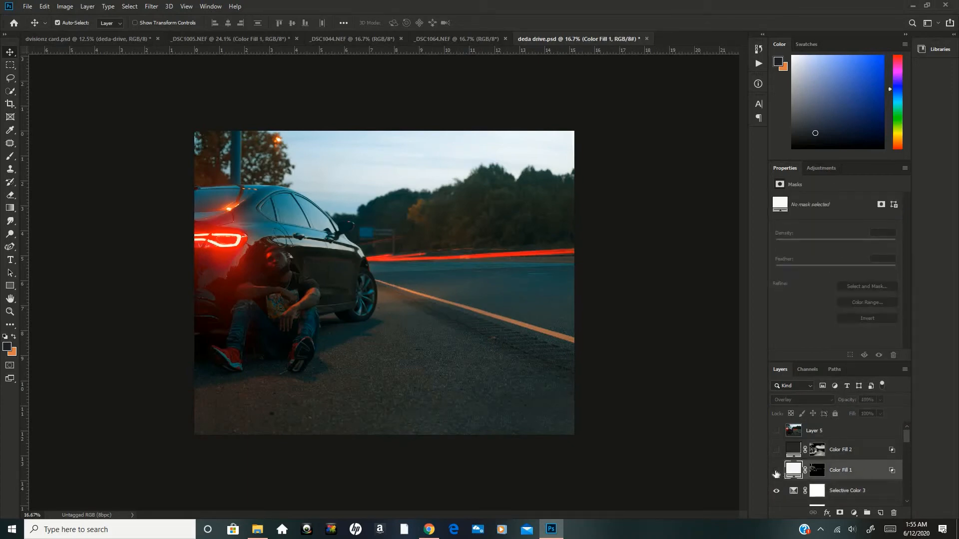
click(776, 471)
click(776, 472)
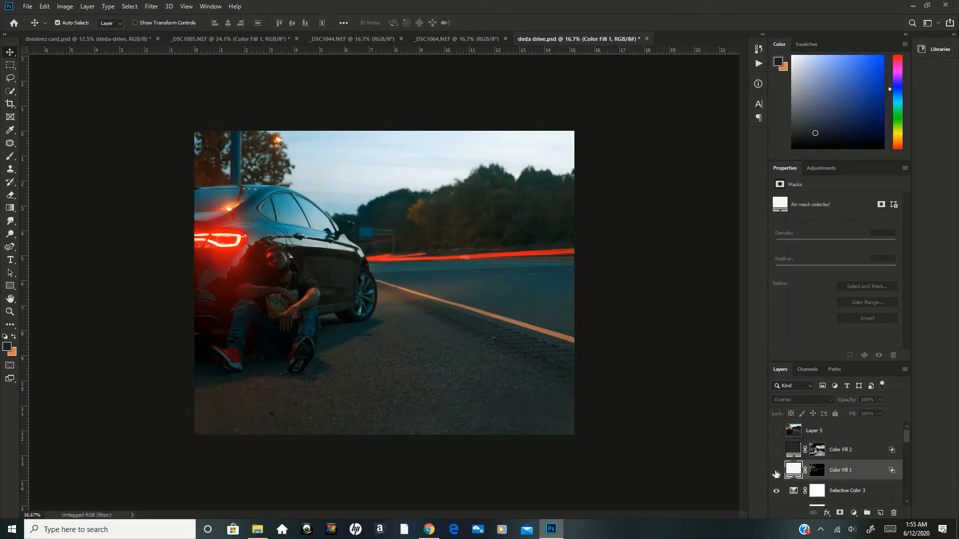
click(776, 472)
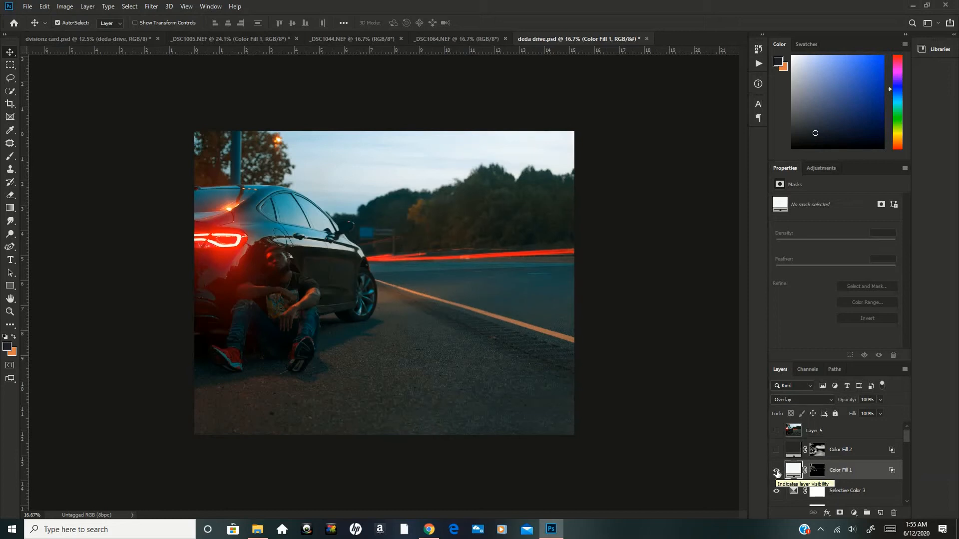
click(776, 471)
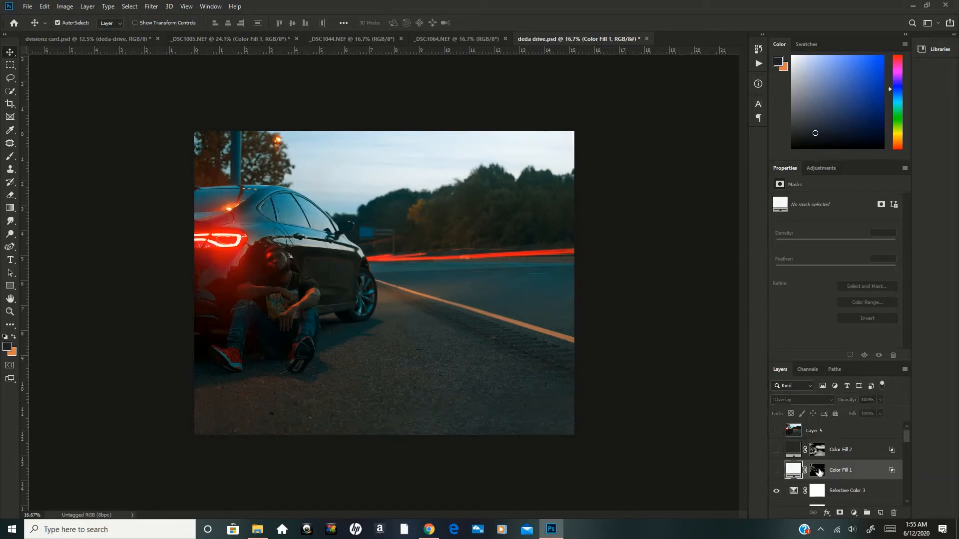
click(818, 471)
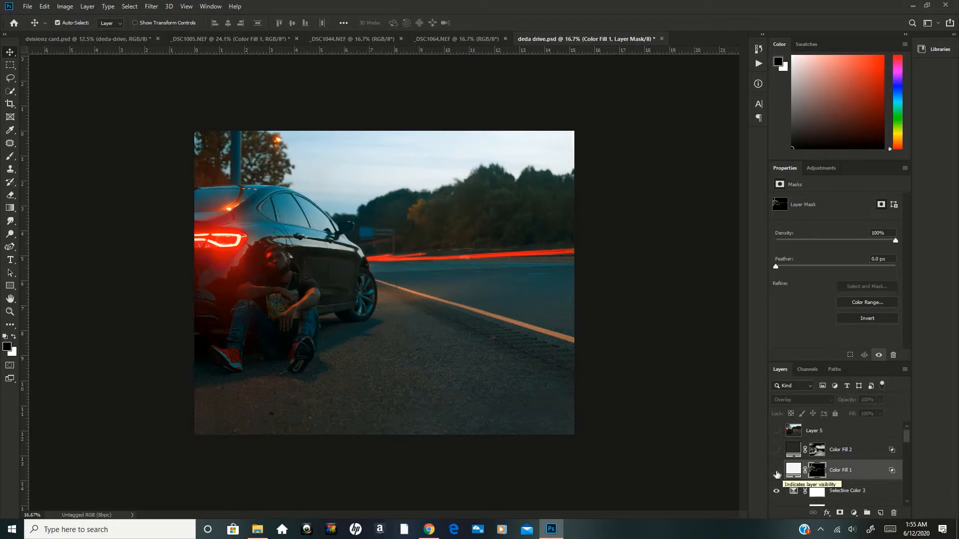
Add a Solid Color fill layer above Color Fill 1 in near-white f4f7ff and set its blend mode to Overlay.
click(854, 515)
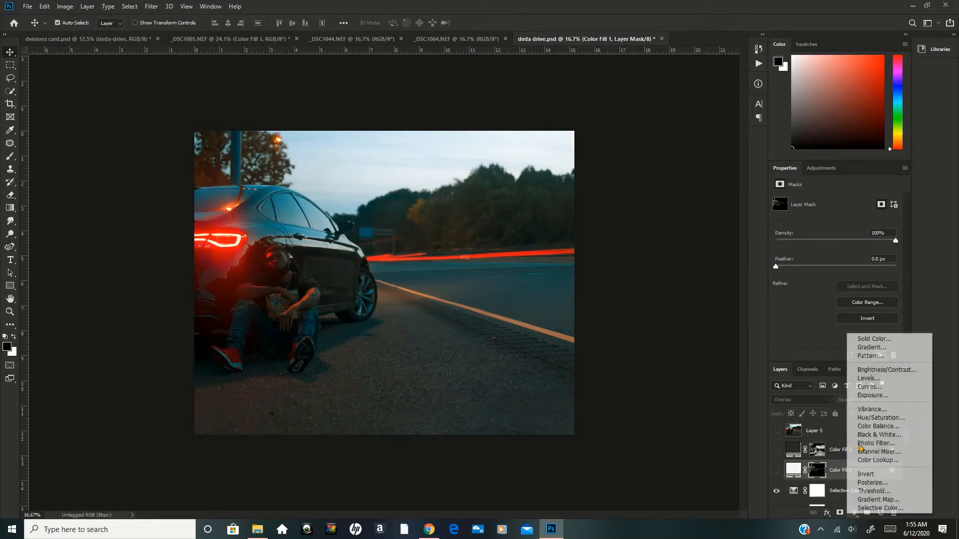
click(865, 338)
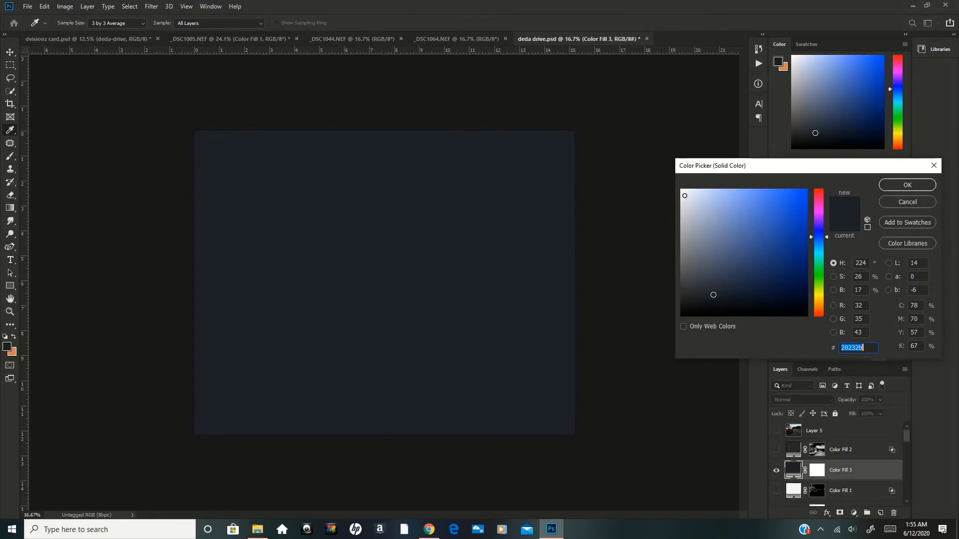
click(686, 190)
click(686, 190)
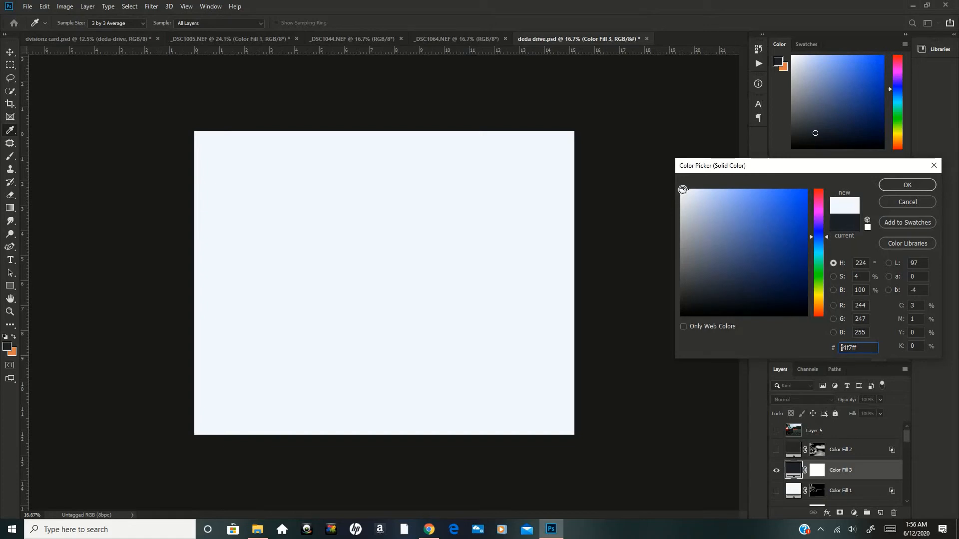
click(897, 185)
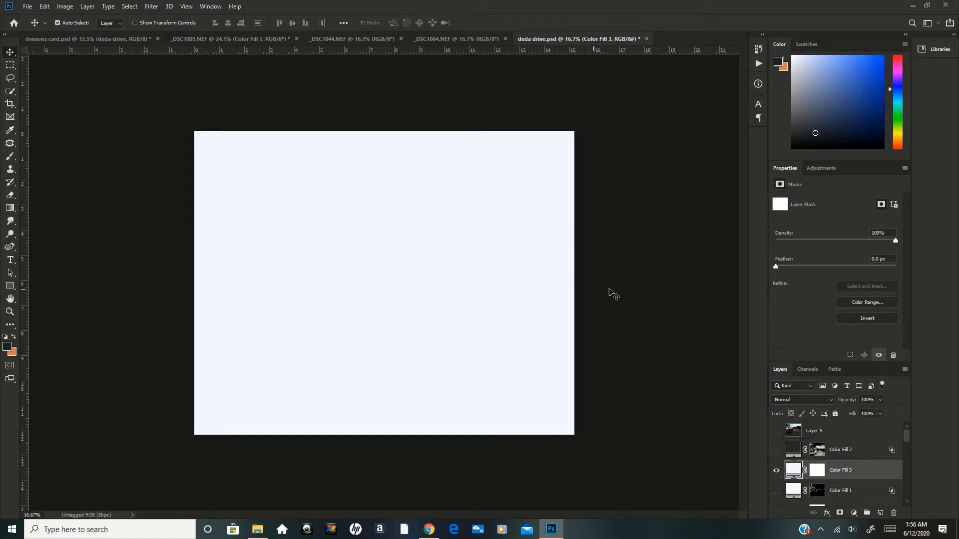
click(800, 401)
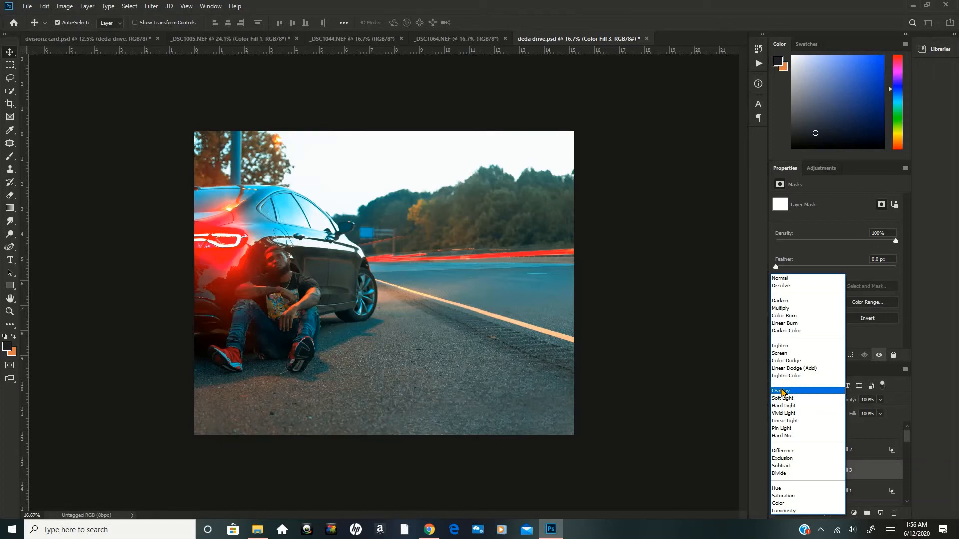
click(782, 393)
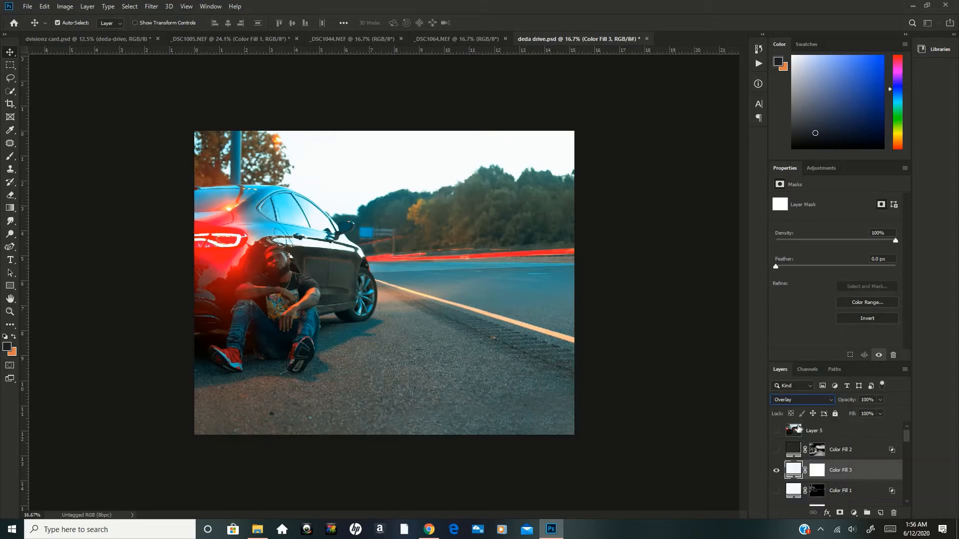
Open the new fill layer's blending options and raise the Blend If black threshold for the Underlying Layer to 37.
double_click(880, 477)
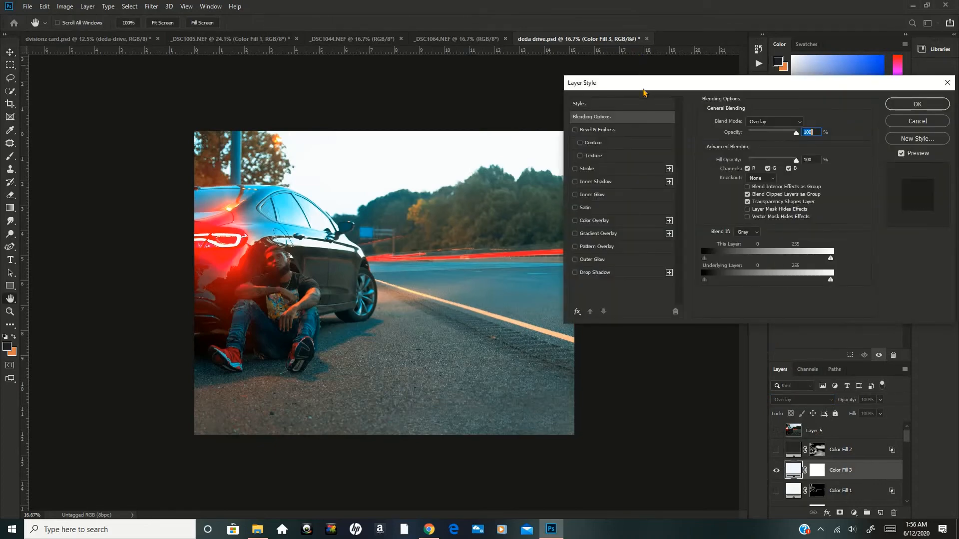
drag(638, 85, 557, 70)
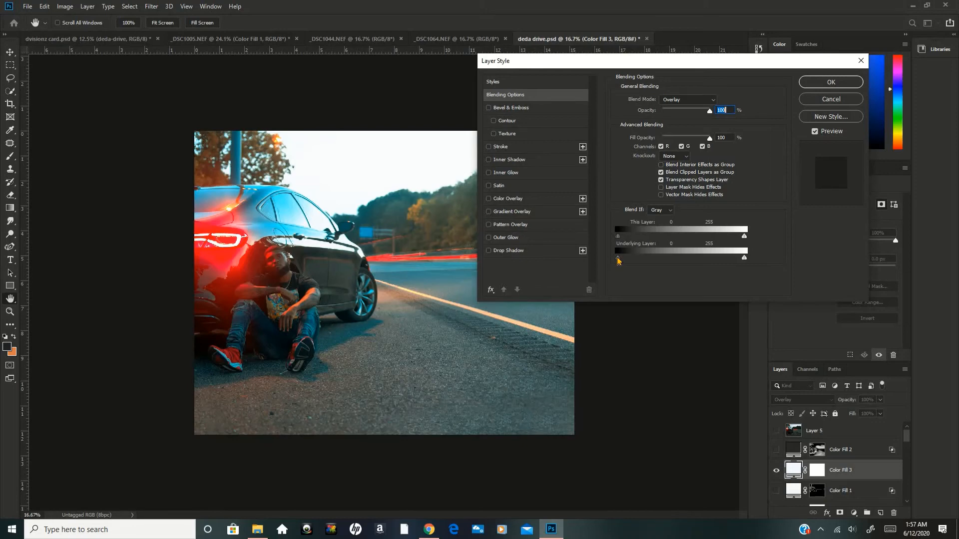
drag(618, 260, 627, 261)
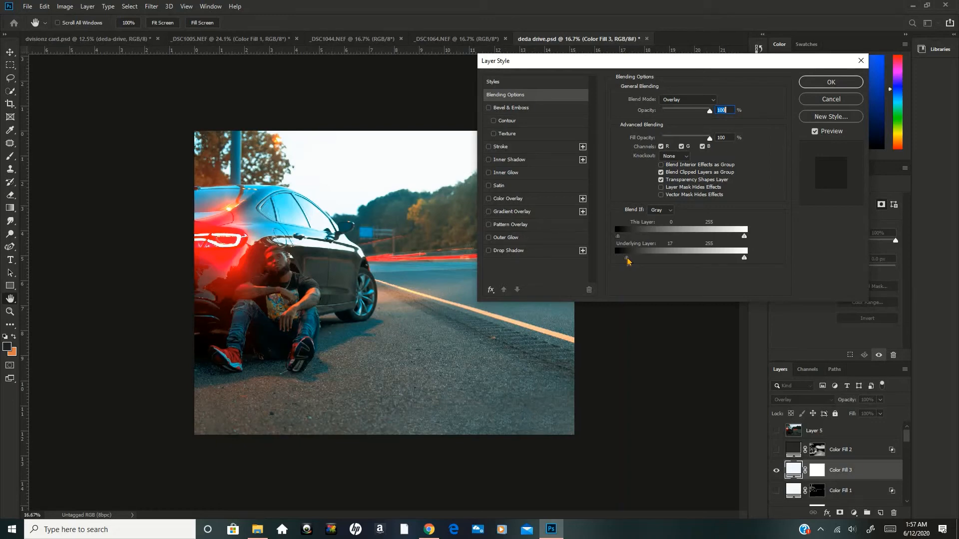
drag(628, 261, 634, 260)
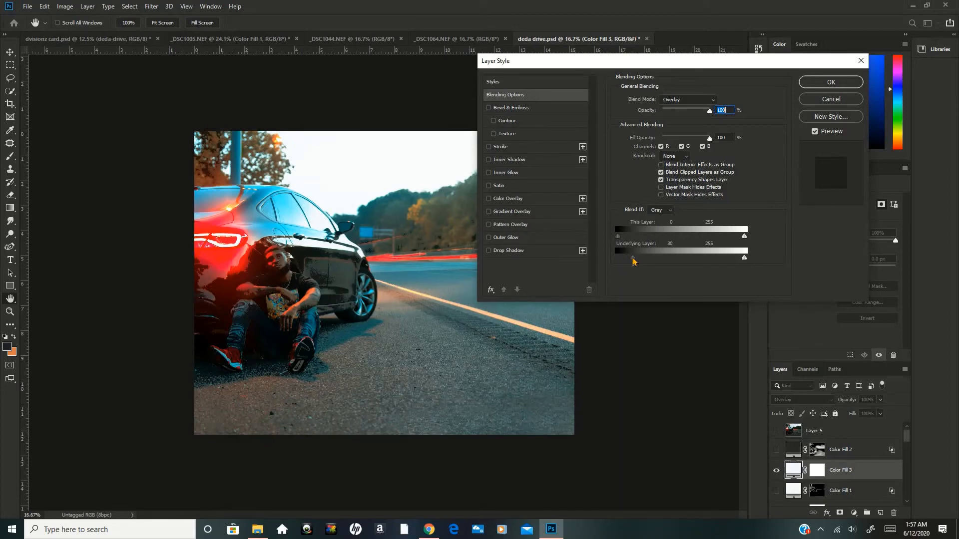
drag(634, 261, 633, 261)
drag(634, 260, 636, 262)
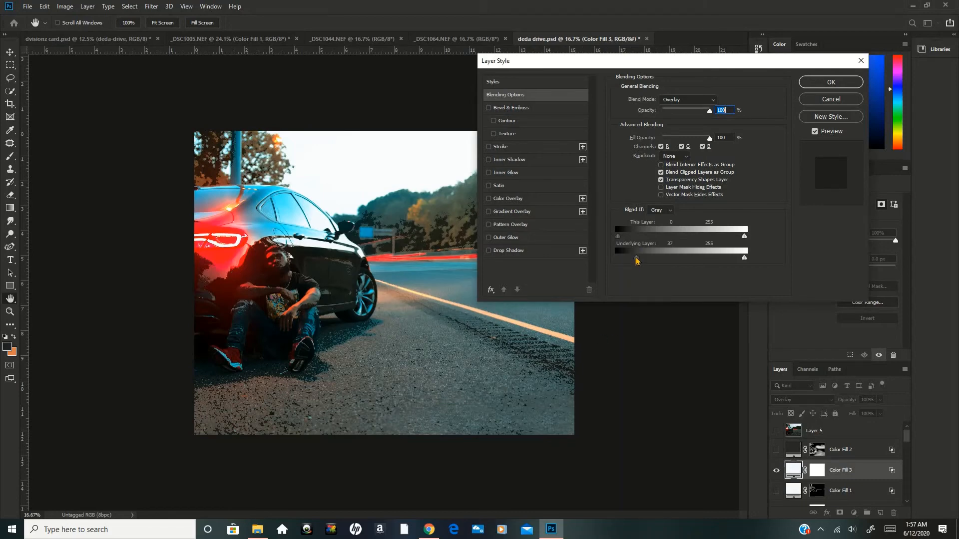
Split the Underlying Layer black threshold, setting its upper half to 80 and slightly lowering its lower half, and apply the blending options.
key(alt)
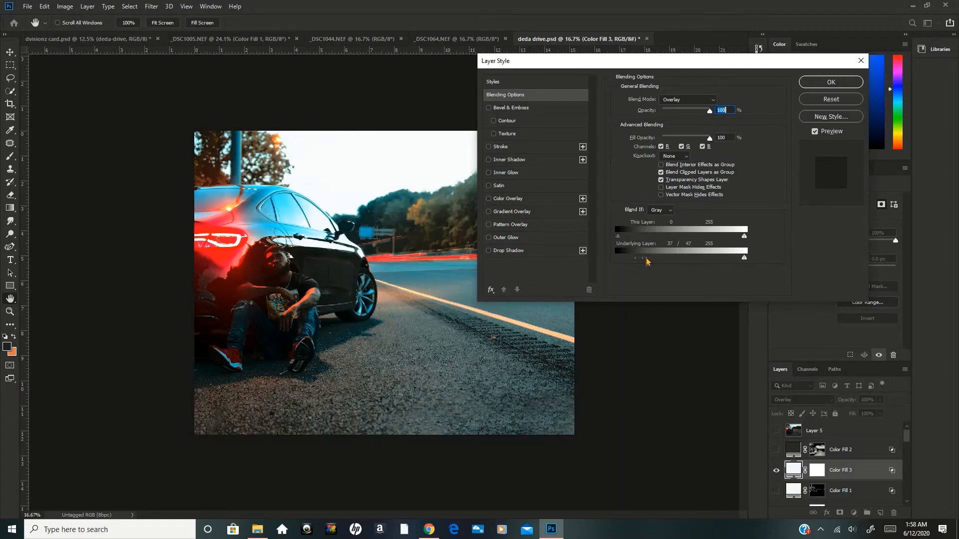
drag(646, 261, 660, 260)
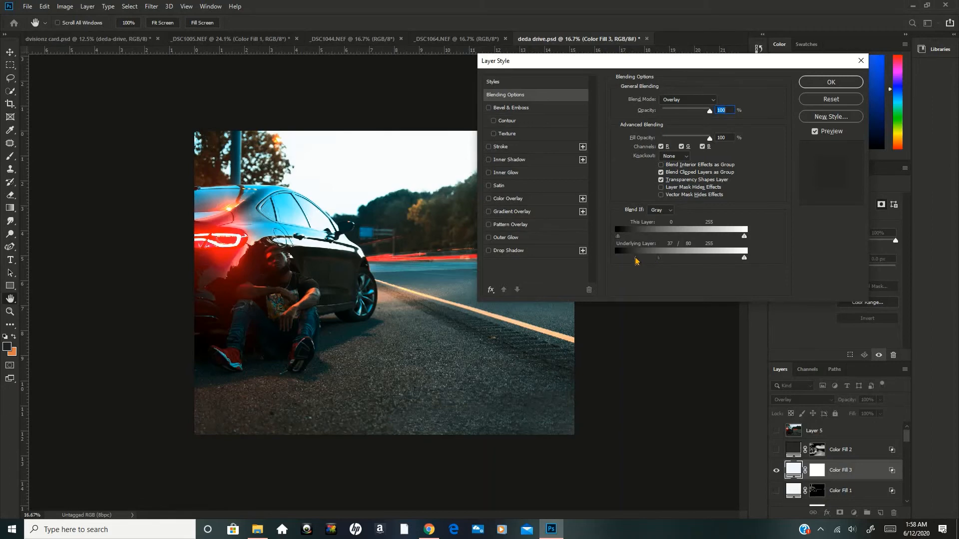
drag(636, 261, 633, 260)
click(806, 85)
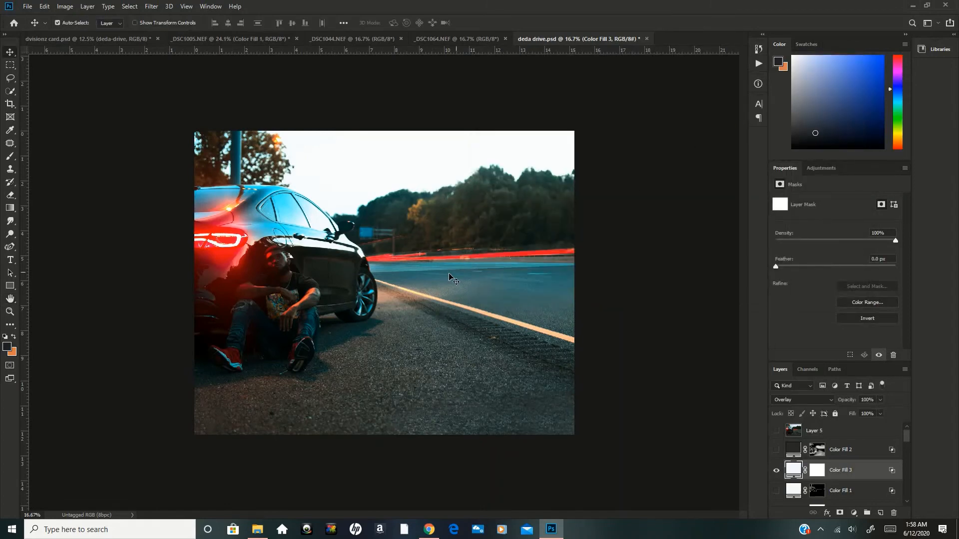
Fit the image to the window, invert the Color Fill 3 layer mask to black, and switch to the Brush tool.
key(ctrl+0)
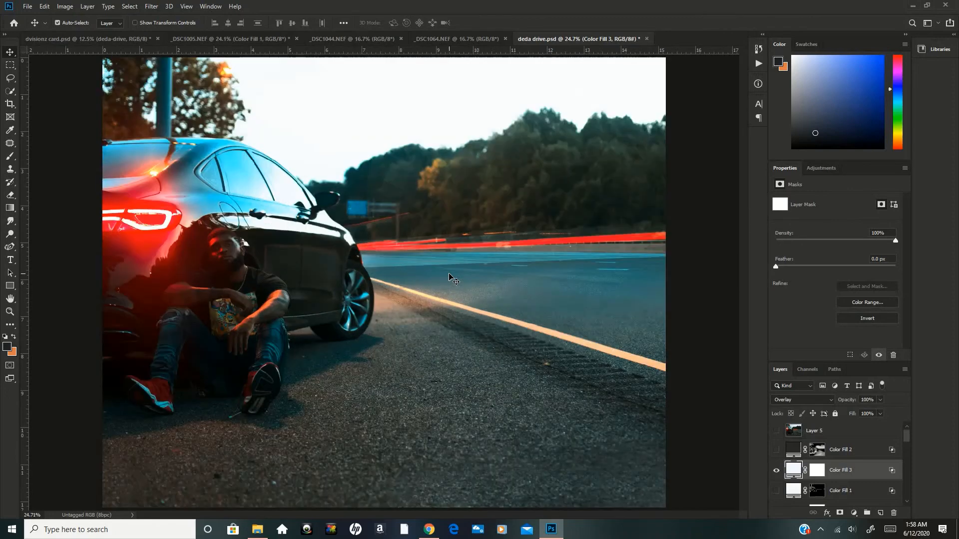
click(816, 475)
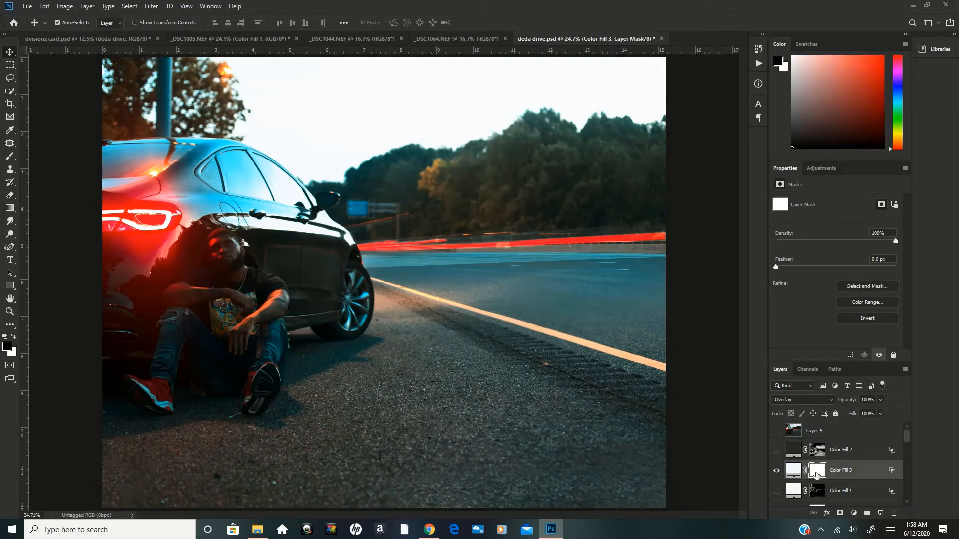
key(ctrl+i)
key(b)
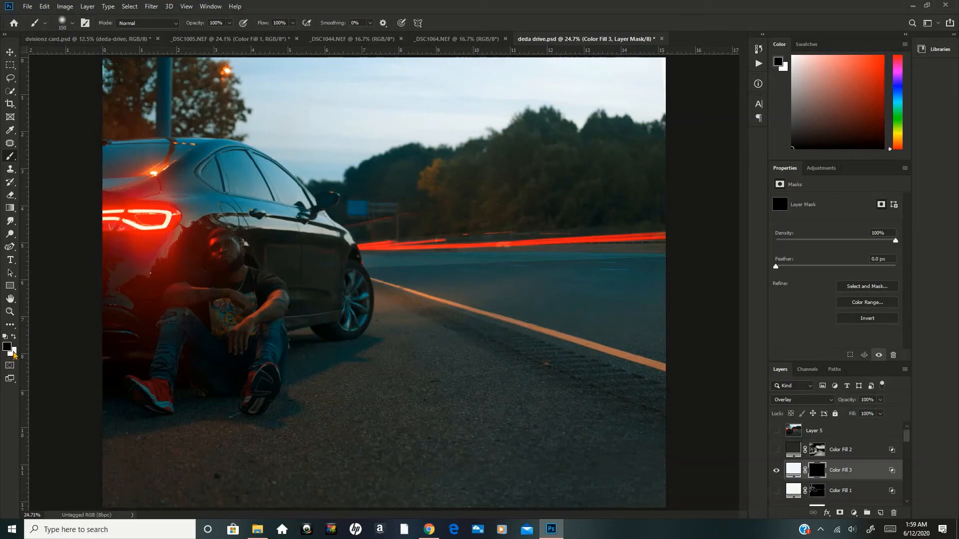
Make white the foreground color, set the brush to 18% opacity and 25% flow, and paint over the man's face on the mask.
click(13, 337)
click(14, 338)
click(14, 339)
drag(195, 23, 155, 23)
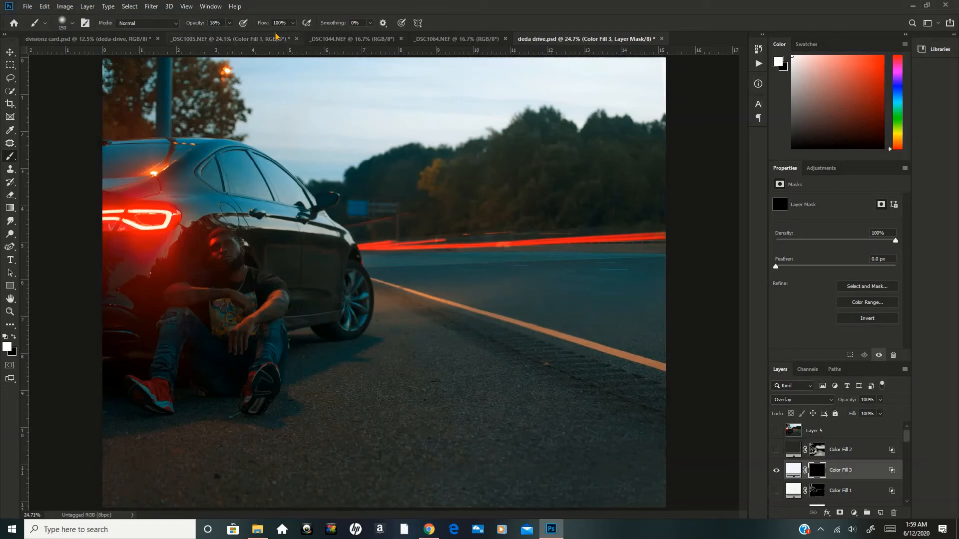
drag(260, 23, 223, 26)
drag(219, 237, 226, 275)
Disable the Color Fill 3 layer mask to inspect the unmasked highlight effect, and re-enable the mask.
right_click(817, 481)
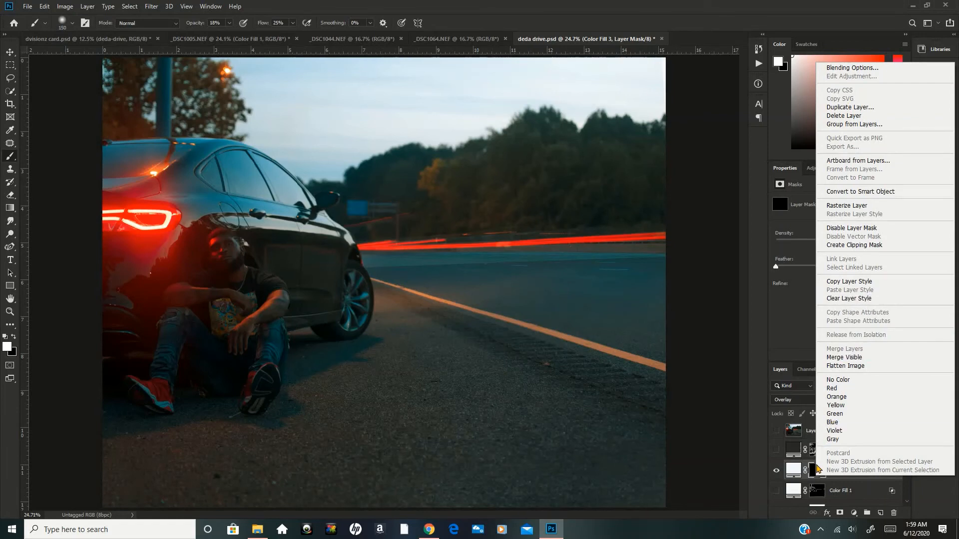
click(816, 470)
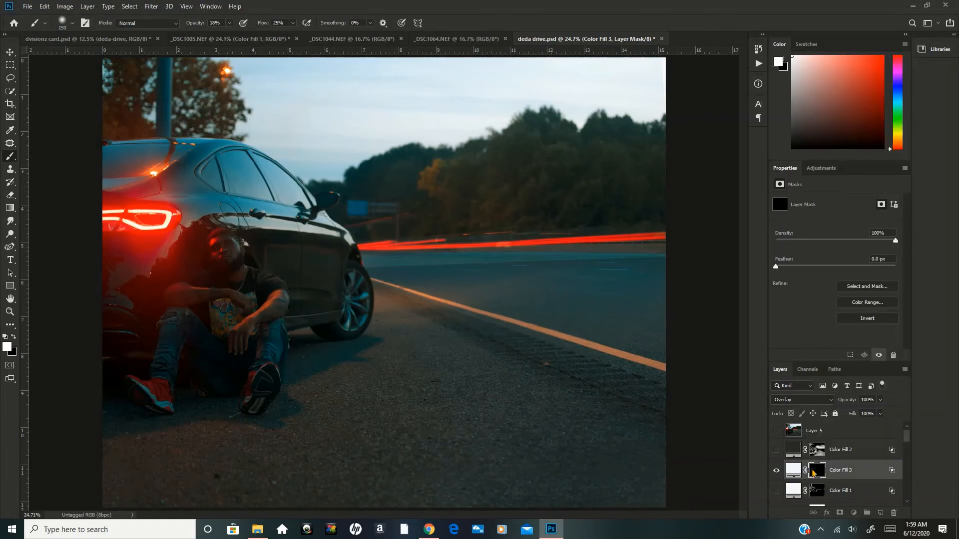
right_click(816, 471)
click(833, 383)
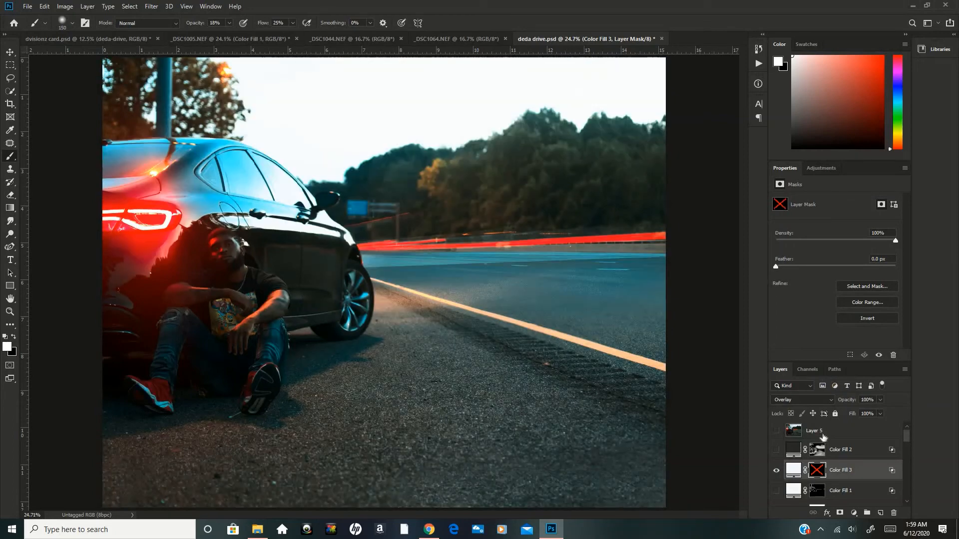
shift+click(818, 474)
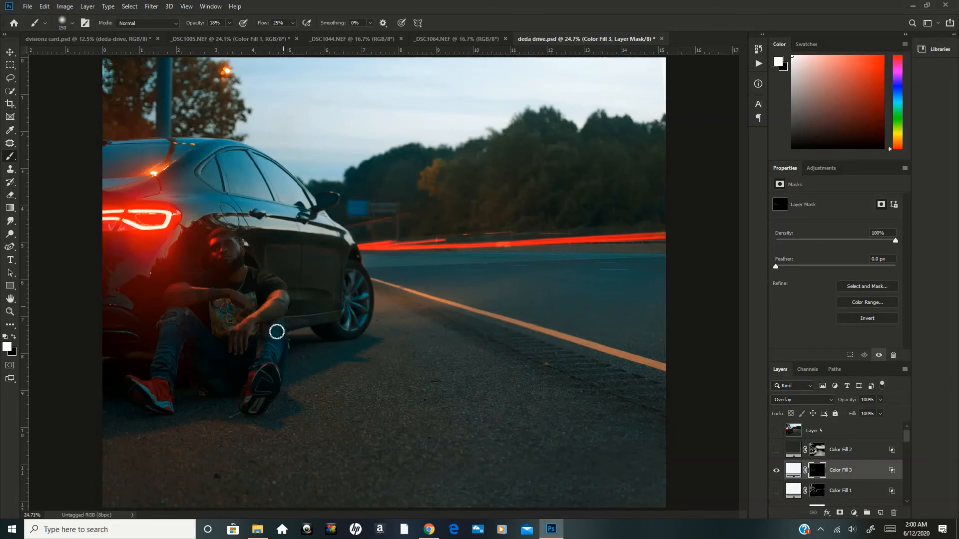
Enlarge the brush to 500 px and keep painting highlights into the Color Fill 3 mask around the man.
key(bracketright)
key(bracketright)
key(bracketright)
key(bracketright)
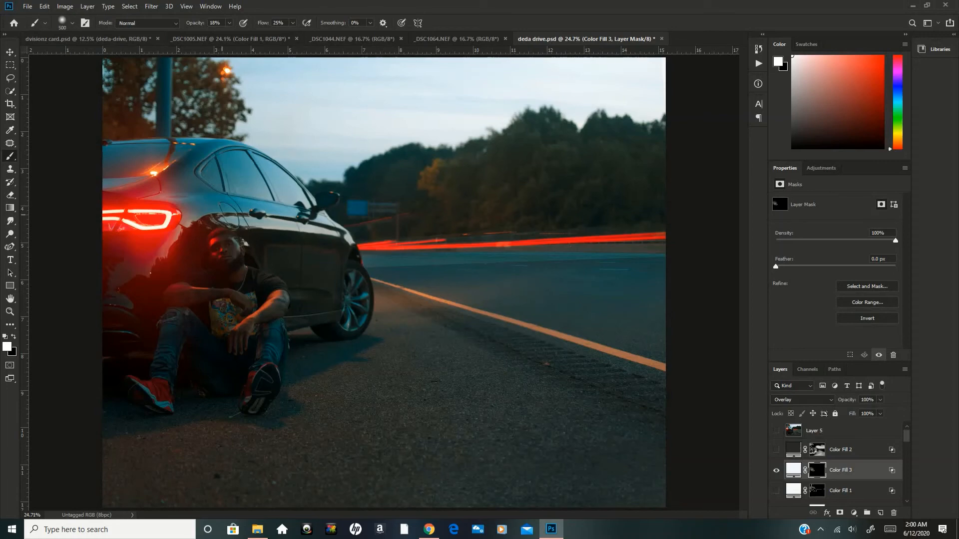
Review the Color Fill 3 blending options, close them without applying, and reselect the layer's mask.
click(864, 474)
double_click(863, 470)
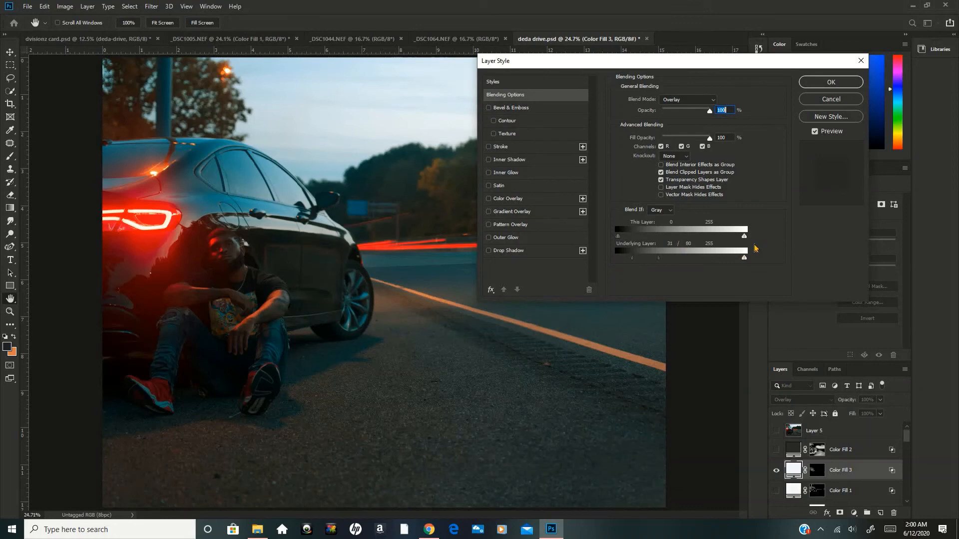
click(831, 99)
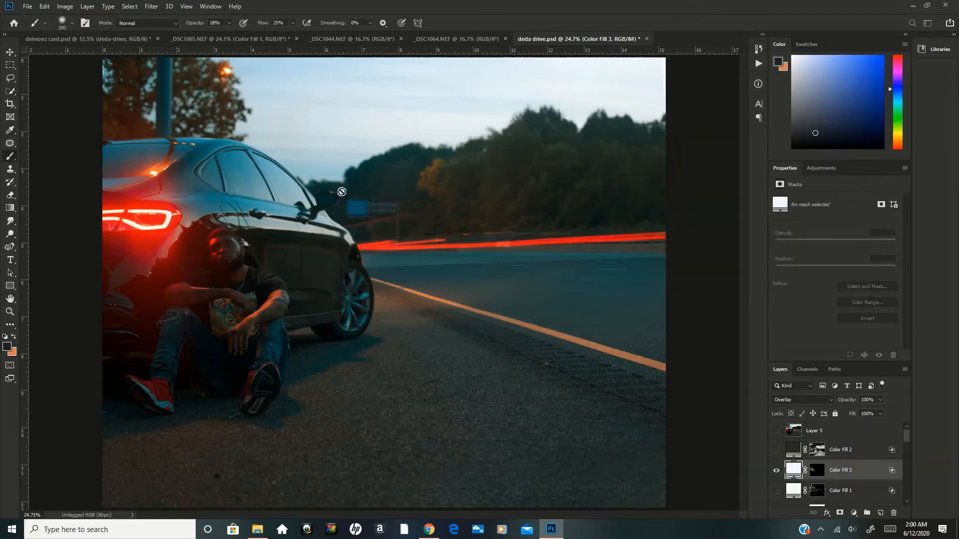
click(816, 472)
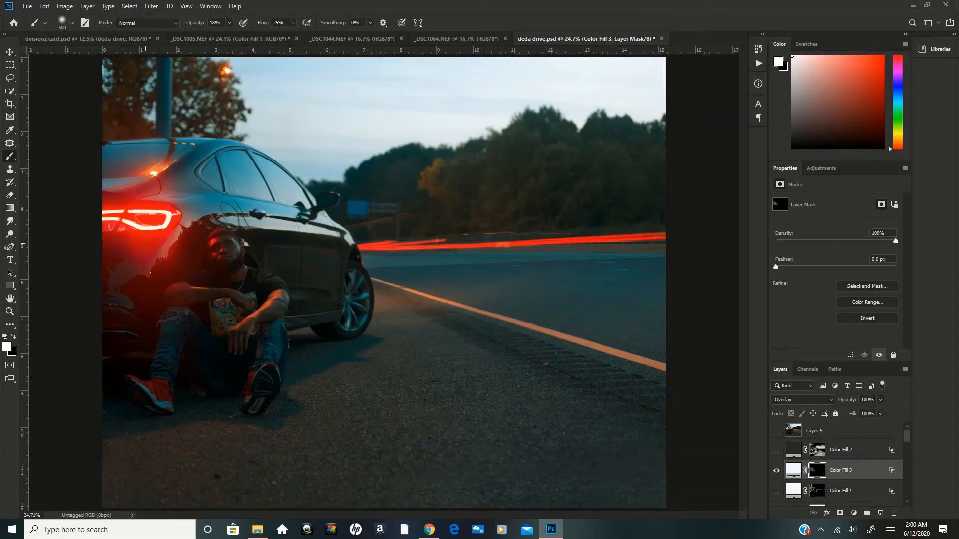
Paint highlights into the Color Fill 3 mask along the car's front wheel and side, varying the brush size and ending at 150 px.
key(bracketleft)
key(bracketleft)
key(bracketleft)
key(bracketleft)
key(bracketleft)
key(bracketleft)
key(bracketleft)
mouse_move(363, 282)
mouse_down()
mouse_move(366, 306)
mouse_move(338, 333)
mouse_move(346, 315)
mouse_move(347, 330)
mouse_move(339, 325)
mouse_move(361, 318)
mouse_move(370, 302)
mouse_move(356, 276)
mouse_move(367, 291)
mouse_move(357, 279)
mouse_move(361, 319)
mouse_move(360, 307)
mouse_move(348, 328)
mouse_move(346, 317)
mouse_move(341, 329)
mouse_move(308, 316)
mouse_move(271, 321)
mouse_move(315, 303)
mouse_move(271, 295)
mouse_move(329, 291)
mouse_move(292, 304)
mouse_up()
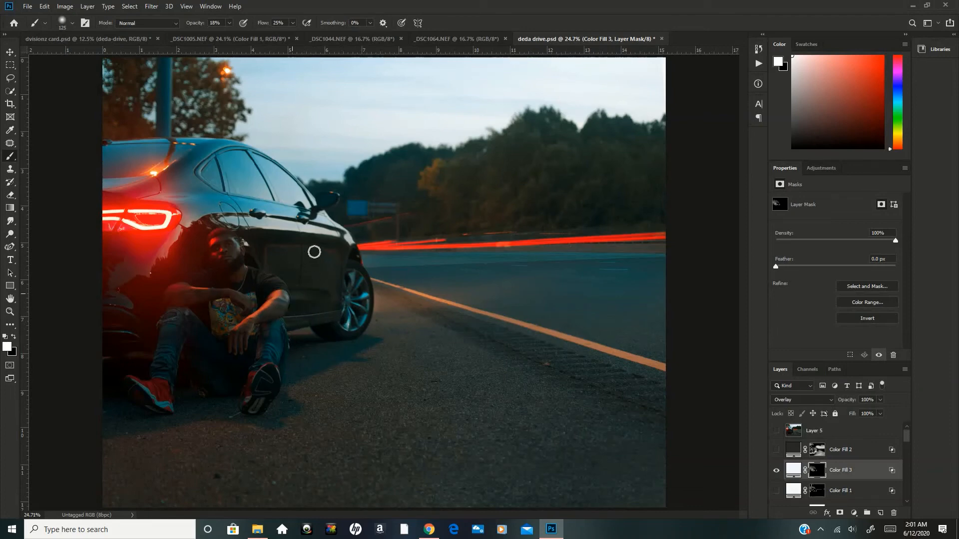
key(bracketright)
key(bracketright)
key(bracketright)
key(bracketright)
key(bracketright)
key([)
key([)
key([)
Show the original Color Fill 1 highlight layer and delete the Color Fill 3 layer.
click(777, 471)
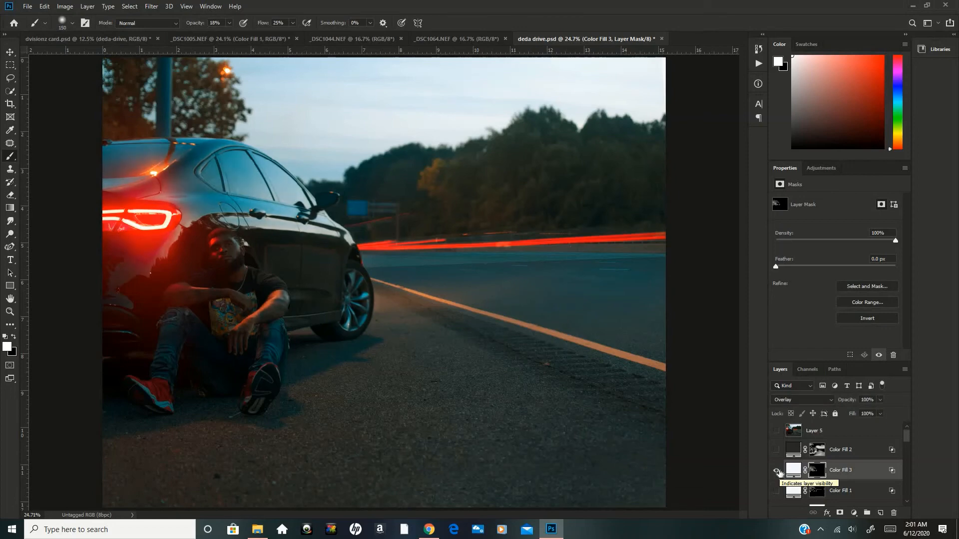
click(776, 490)
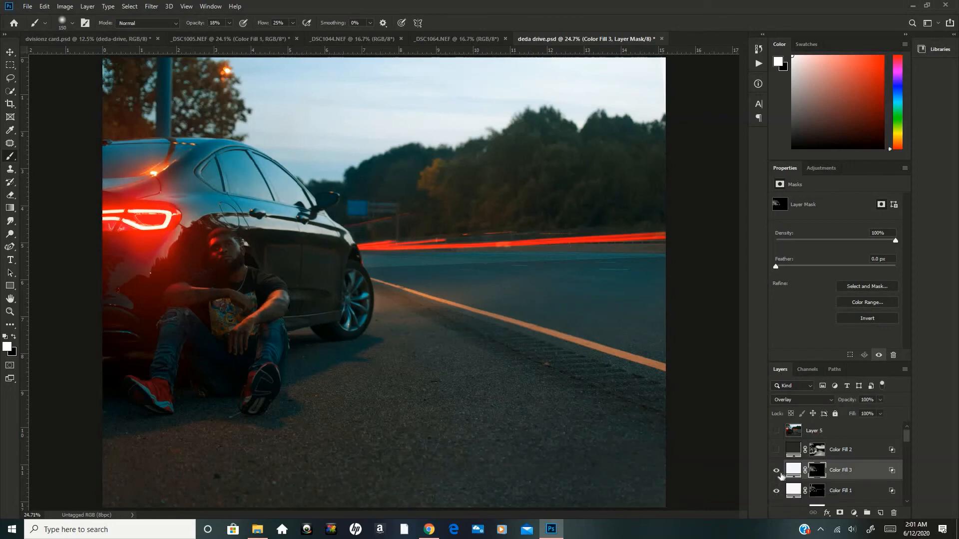
click(777, 472)
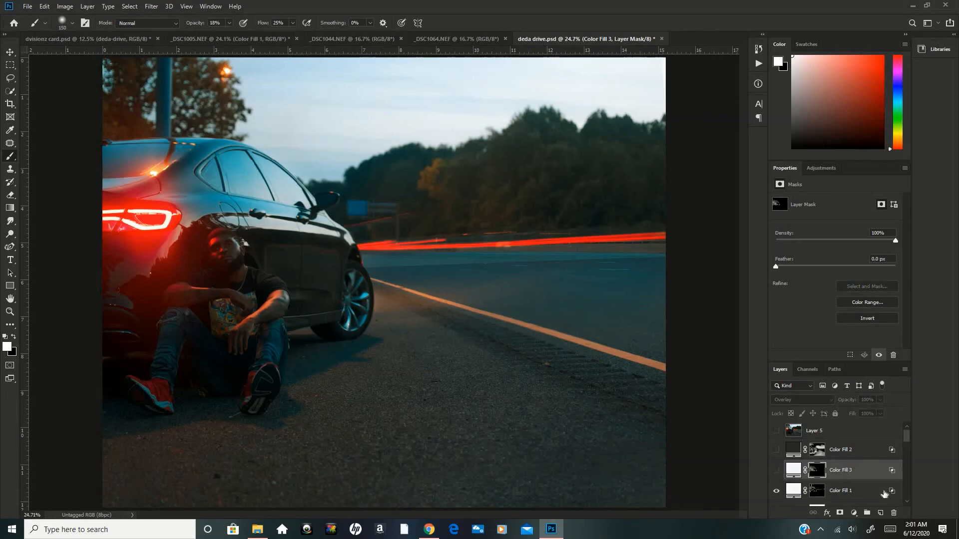
drag(894, 506, 895, 514)
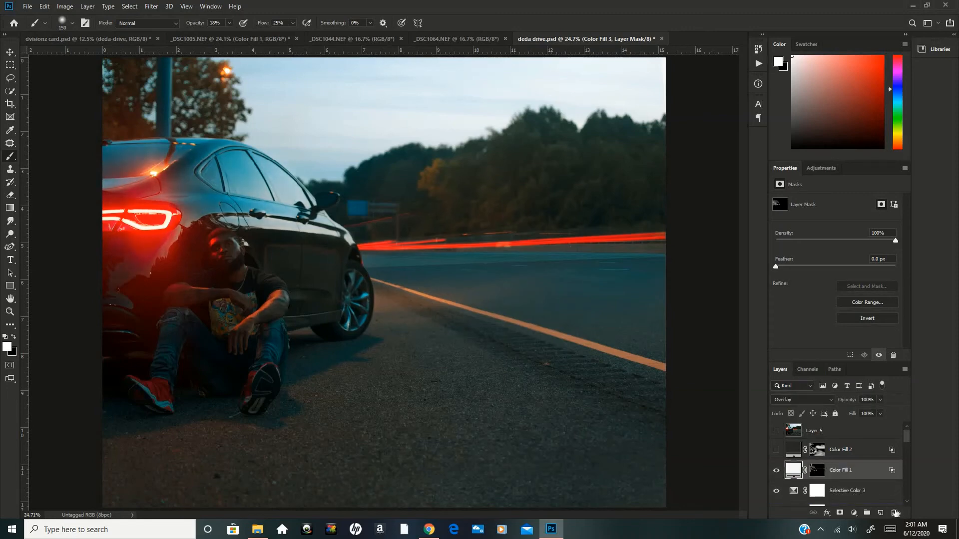
Select the Color Fill 2 layer and toggle its visibility to preview its shadow effect.
click(791, 451)
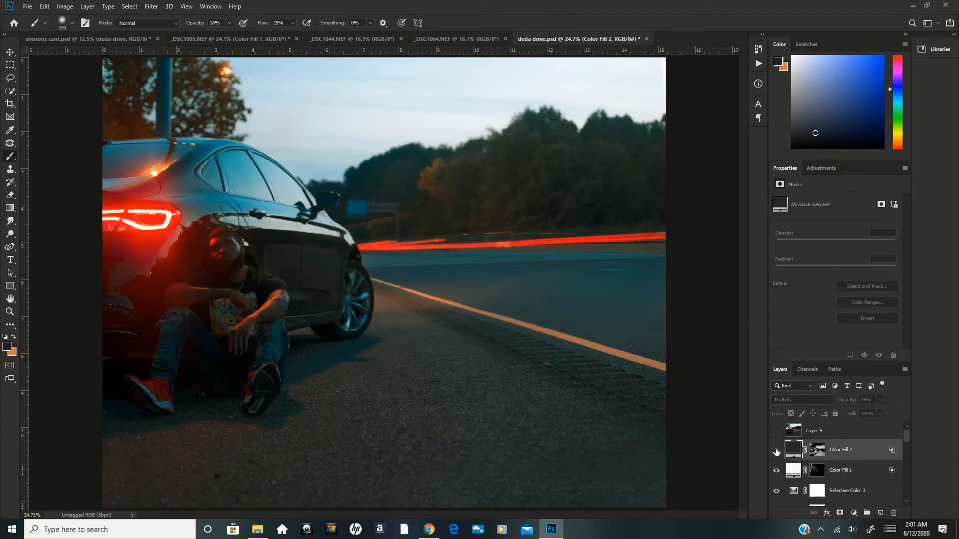
click(776, 451)
click(776, 451)
Add a Solid Color fill layer in neutral dark gray above Color Fill 2 and set its blend mode to Multiply.
click(854, 513)
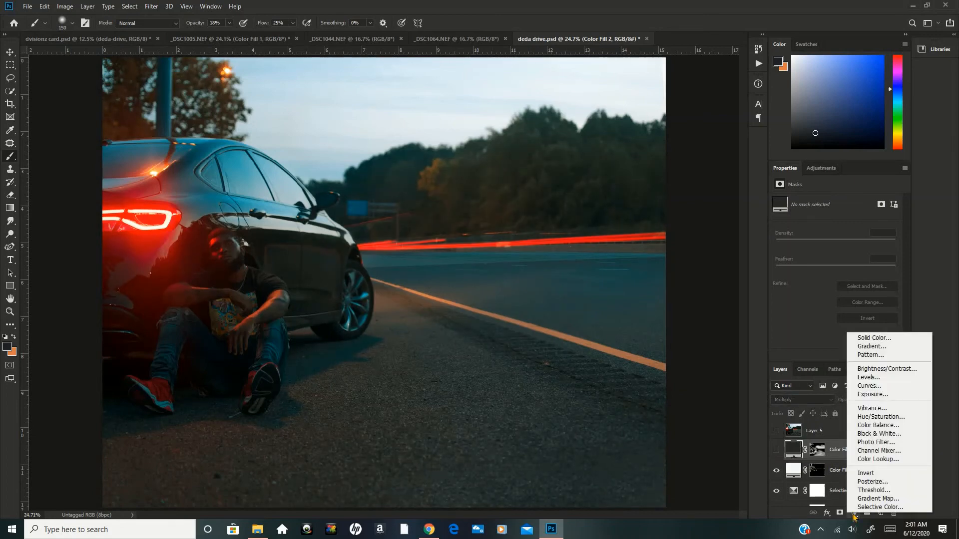
click(864, 338)
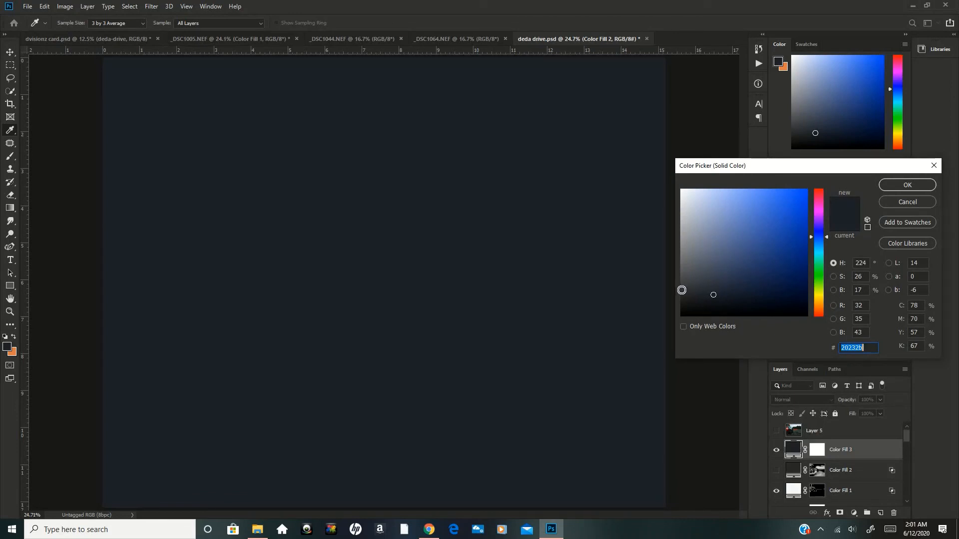
click(681, 293)
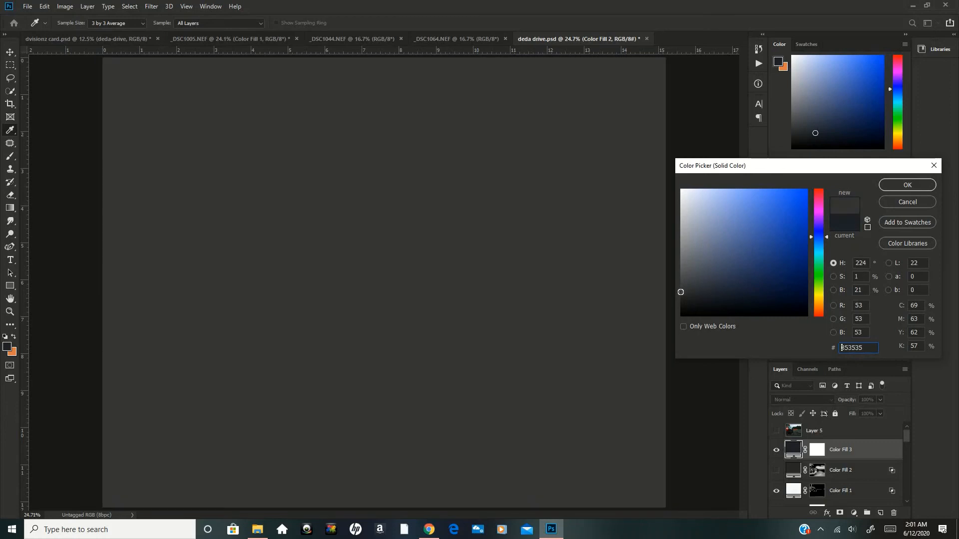
click(680, 295)
click(681, 289)
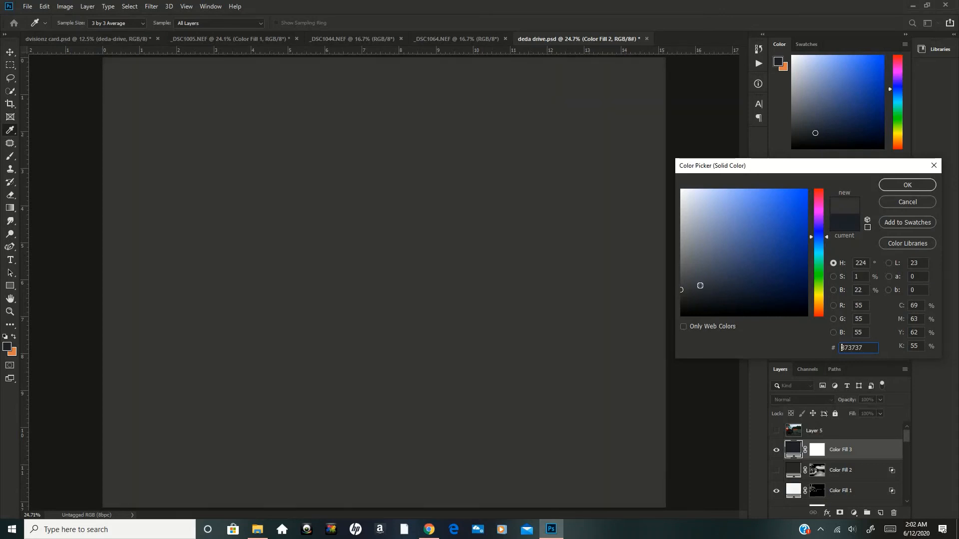
click(889, 186)
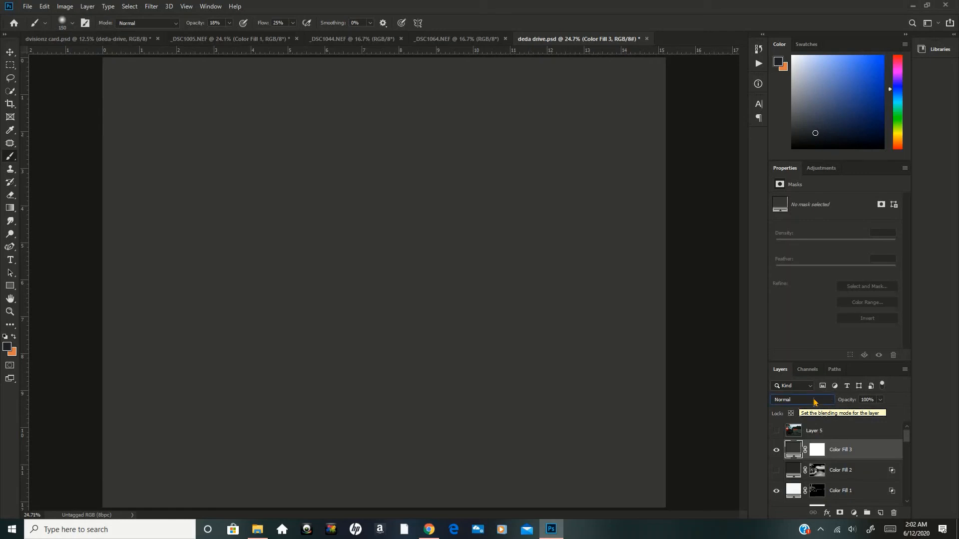
click(814, 402)
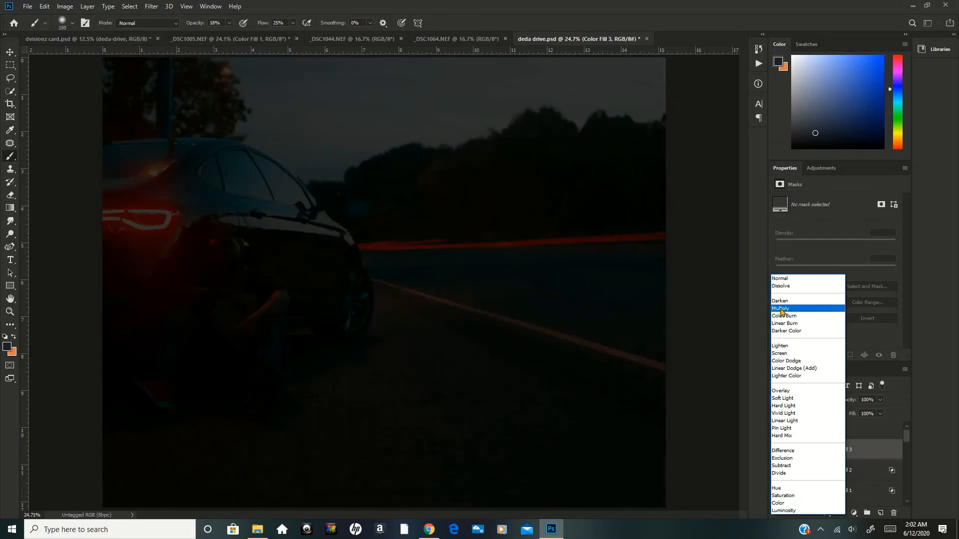
click(780, 308)
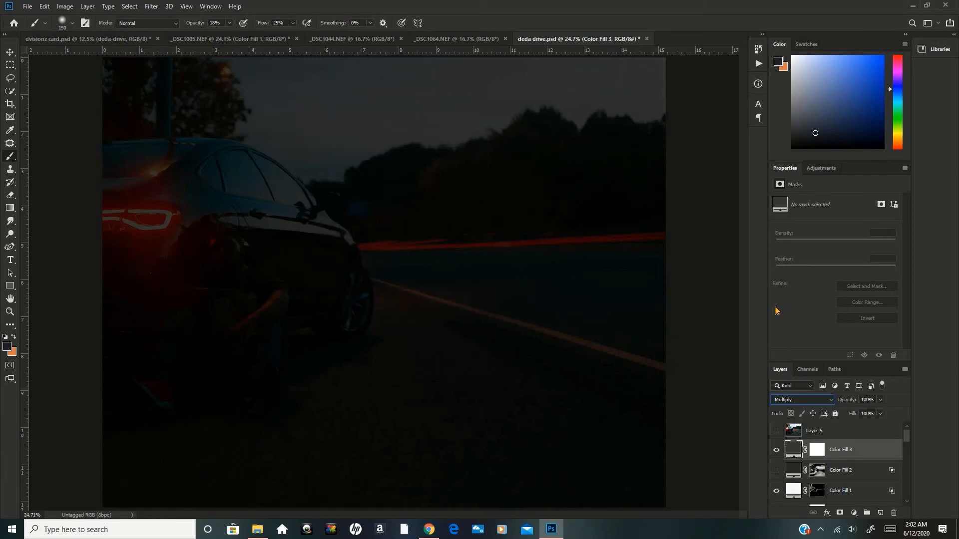
Split the new fill layer's Blend If white threshold for the Underlying Layer to 20 / 50 and apply the blending options.
double_click(882, 454)
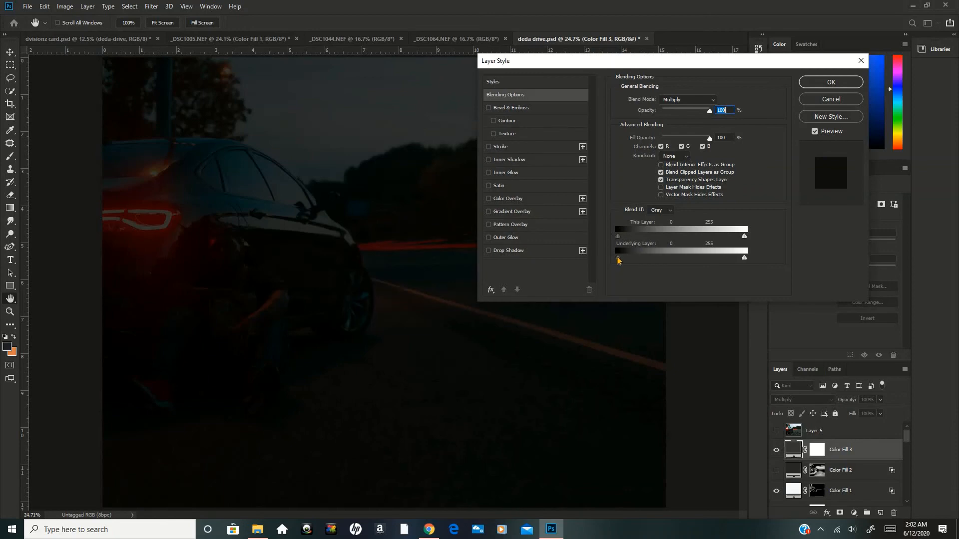
drag(598, 59, 718, 53)
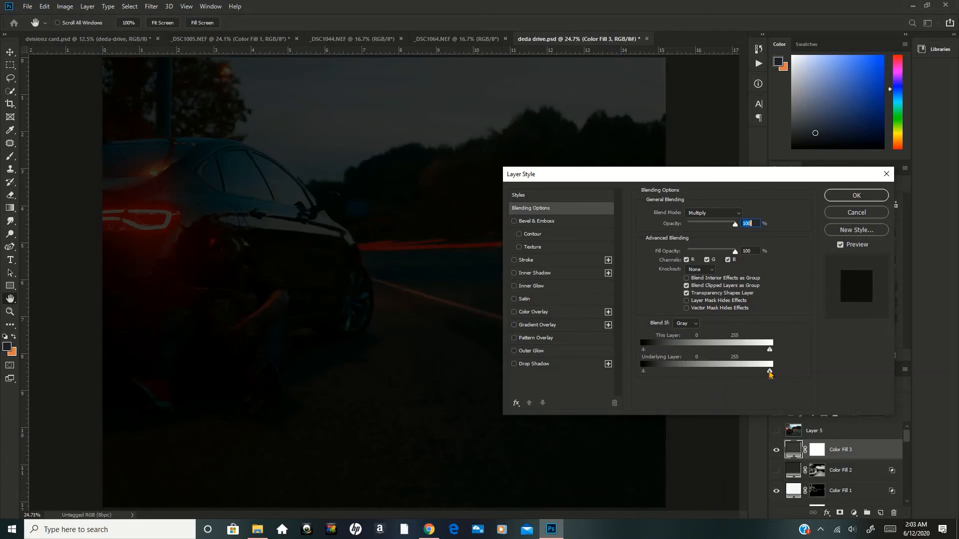
drag(770, 374, 667, 370)
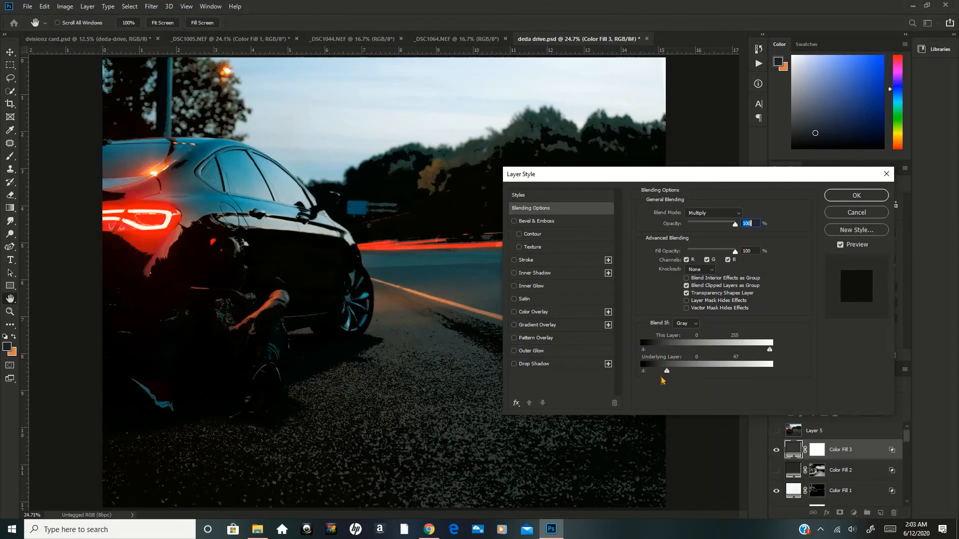
key(alt)
drag(665, 373, 648, 374)
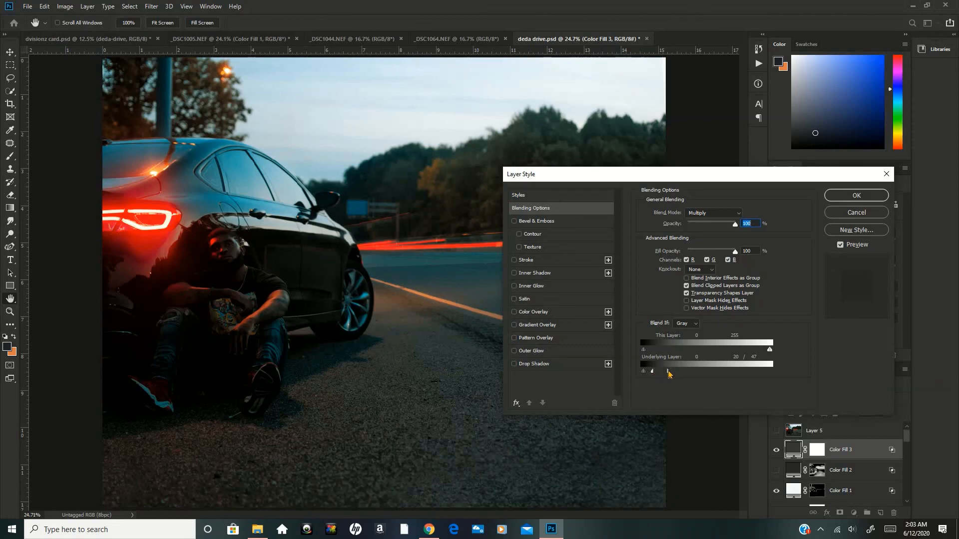
drag(669, 373, 670, 373)
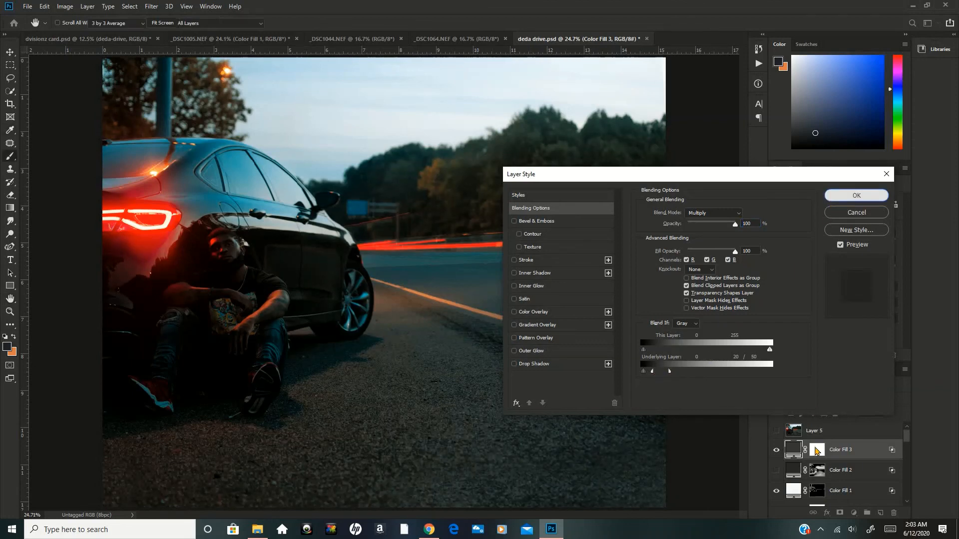
key(Return)
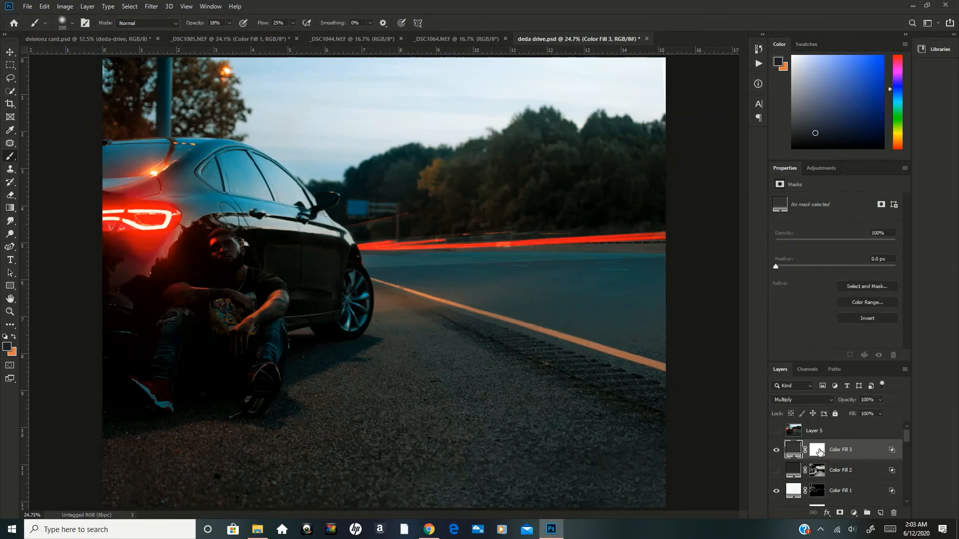
Invert the new fill layer's mask to black and paint white around the man's feet to bring the shadows back.
click(819, 452)
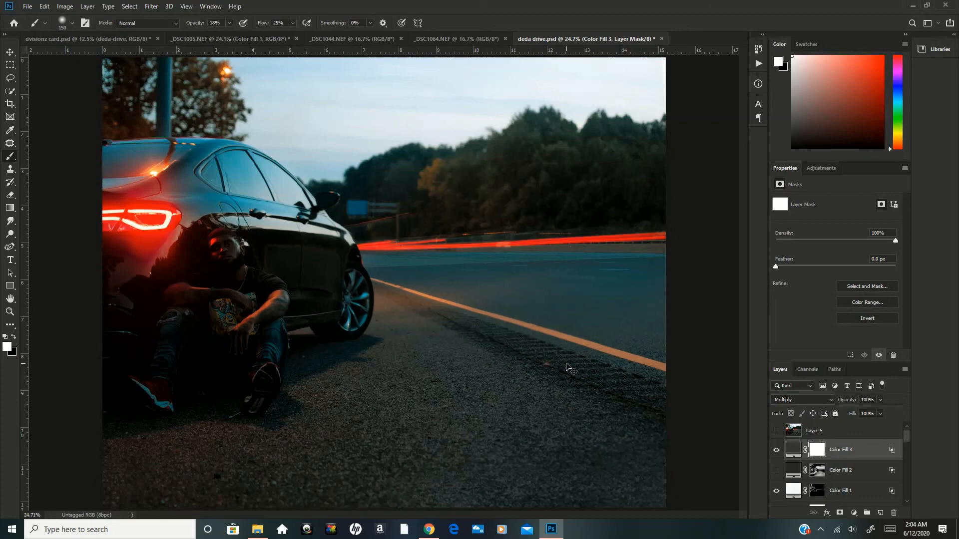
key(ctrl+i)
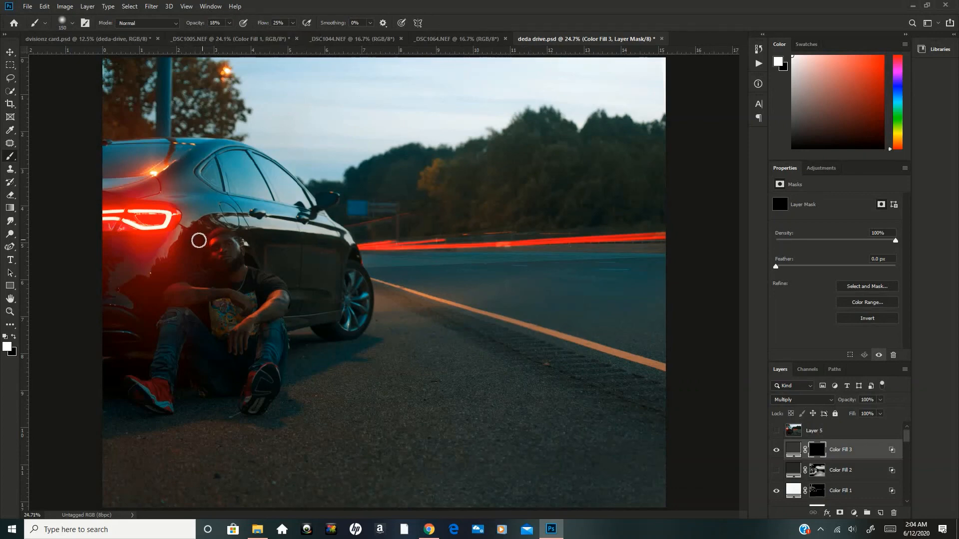
key(])
key(])
key(])
key(])
key(])
key(bracketleft)
key(bracketleft)
mouse_move(294, 393)
mouse_down()
mouse_move(265, 410)
mouse_move(235, 421)
mouse_move(178, 405)
mouse_move(246, 406)
mouse_move(202, 416)
mouse_up()
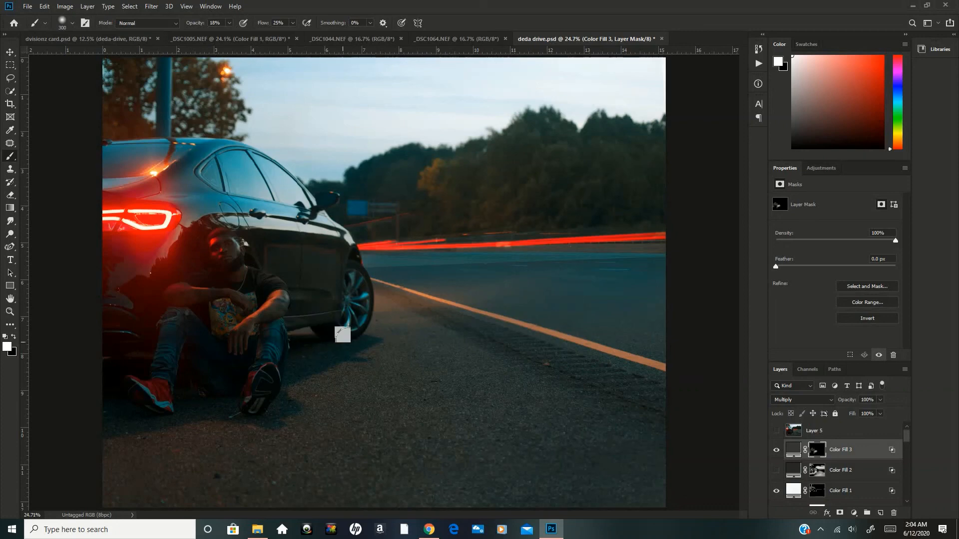
Keep painting shadows into the Color Fill 3 mask around the man and car, resizing the brush and ending at 600 px.
key(bracketleft)
key(bracketleft)
key(bracketleft)
key(bracketright)
key(bracketright)
key(bracketright)
key(bracketleft)
key(bracketleft)
key(bracketright)
key(bracketright)
key(bracketright)
Raise the brush to 43% opacity and 55% flow, paint shadows over the foreground asphalt, and reduce the brush to 250 px.
drag(197, 25, 201, 25)
drag(265, 25, 274, 25)
drag(192, 25, 202, 24)
drag(260, 22, 266, 23)
key(ctrl+r)
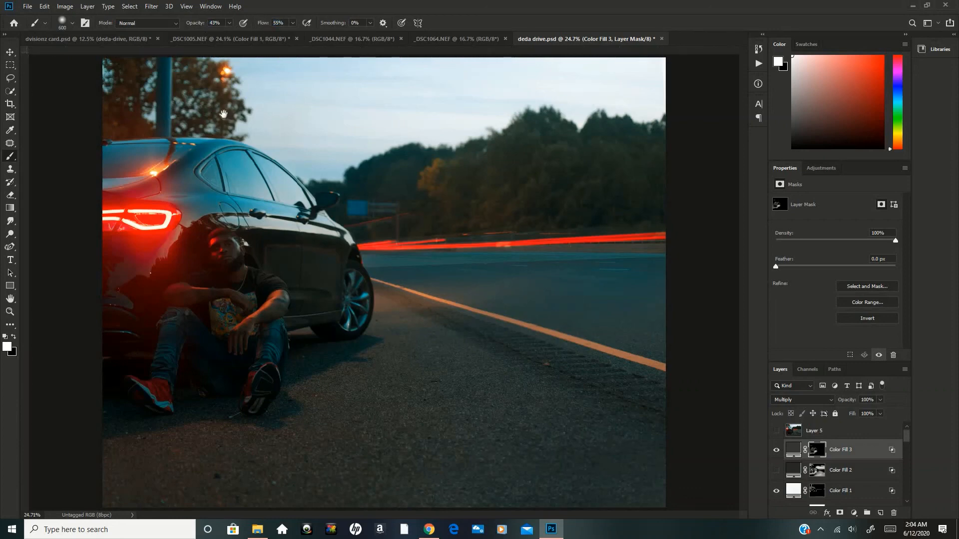
key(ctrl+r)
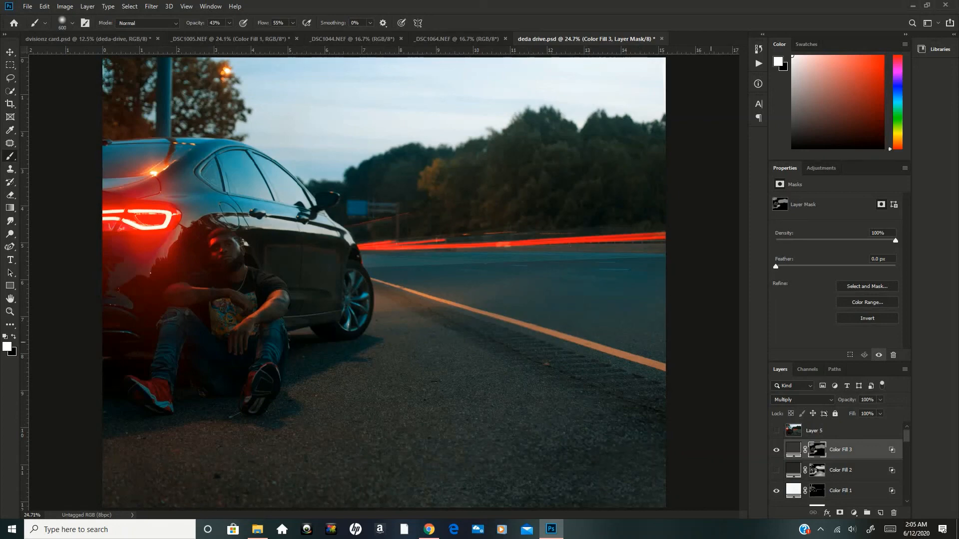
drag(595, 506, 633, 495)
key(bracketleft)
key(bracketleft)
key(bracketleft)
key(bracketleft)
Toggle Color Fill 3 to compare its shadows, show the original Color Fill 2 layer, and hide Color Fill 3.
click(777, 452)
click(777, 451)
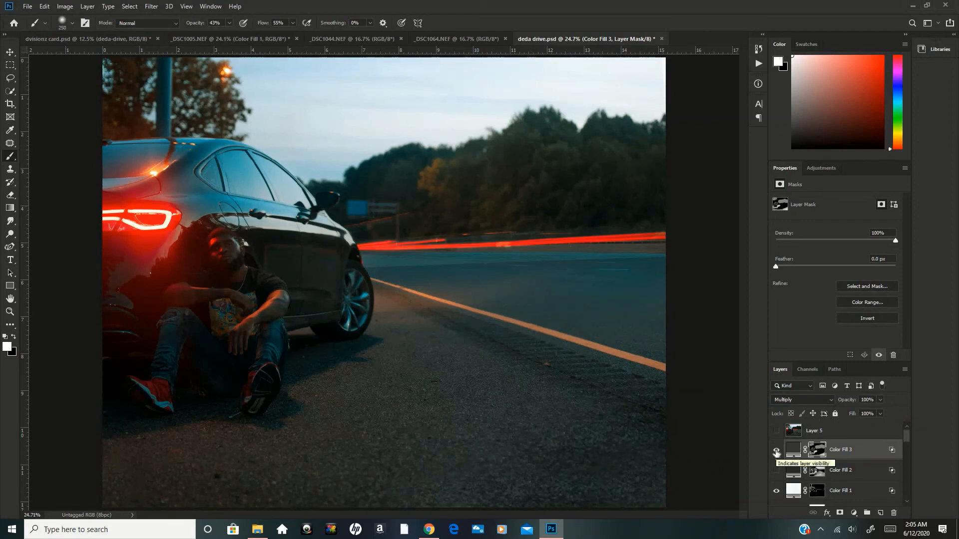
click(777, 470)
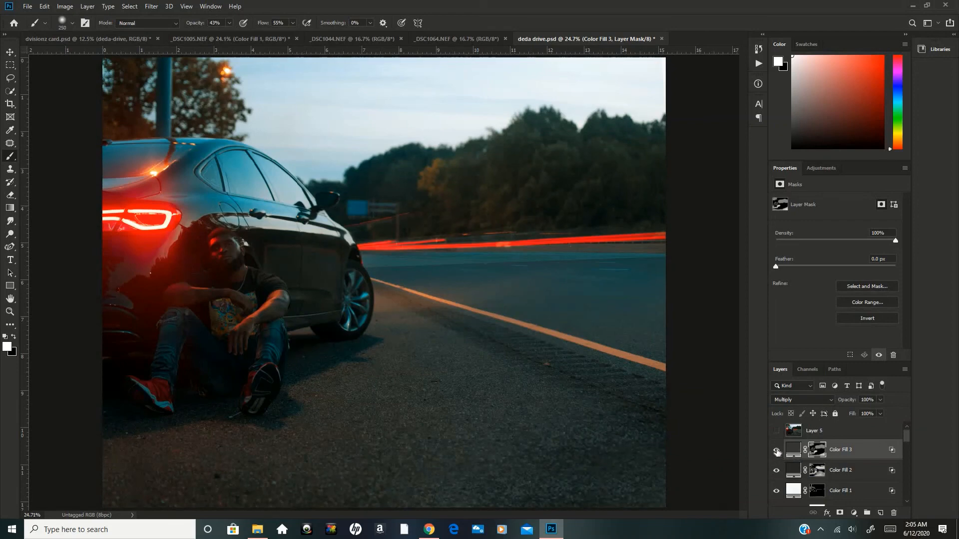
click(776, 451)
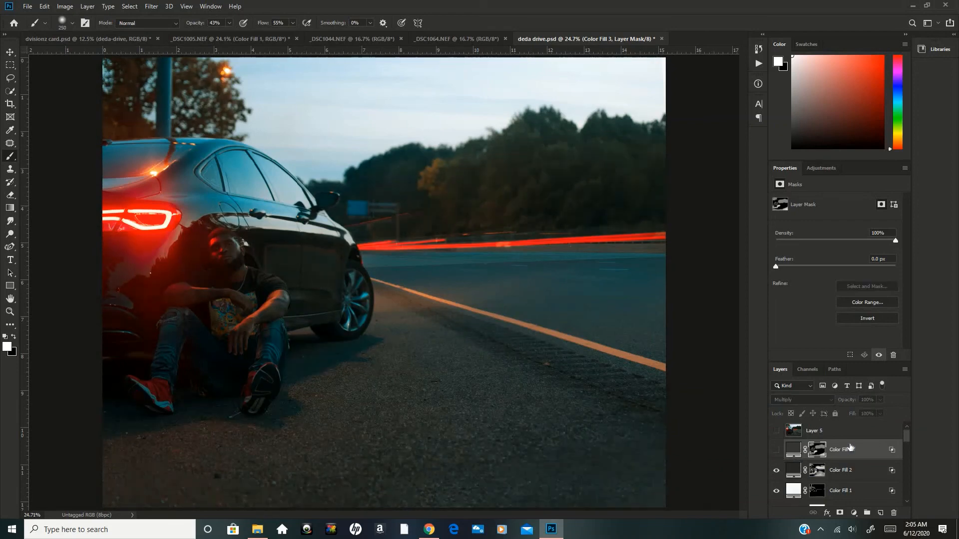
Compare the shadows of Color Fill 3 and Color Fill 2, leaving Color Fill 3 visible and selected and Color Fill 2 hidden.
click(776, 451)
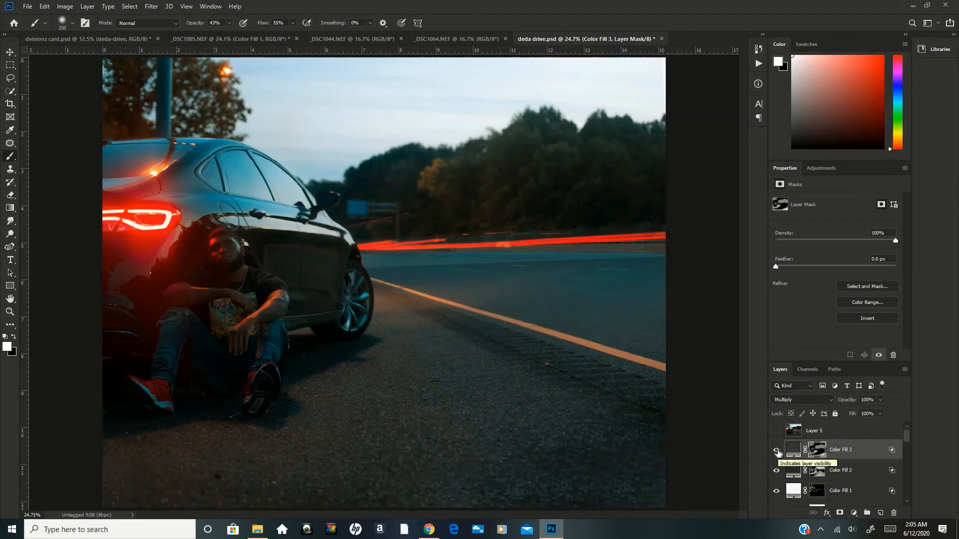
click(777, 451)
click(790, 473)
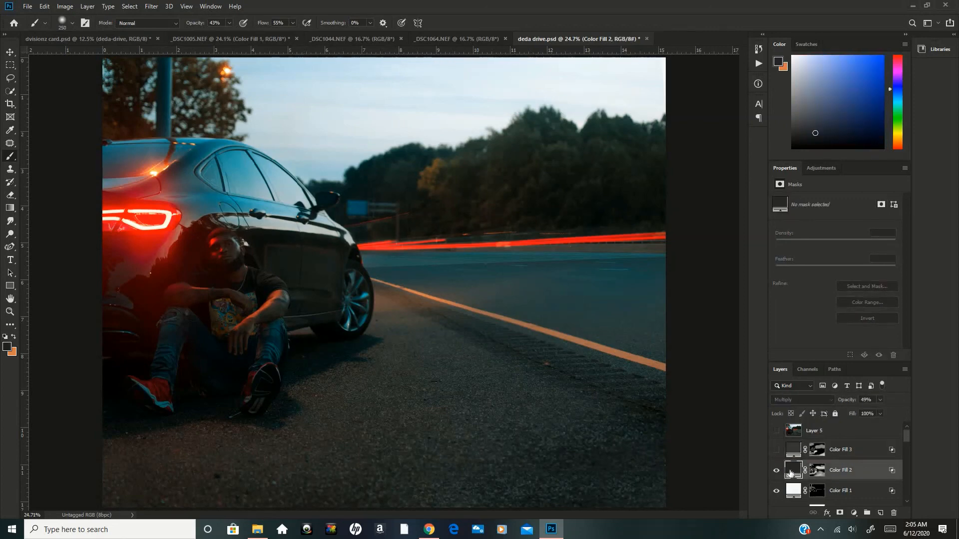
click(776, 471)
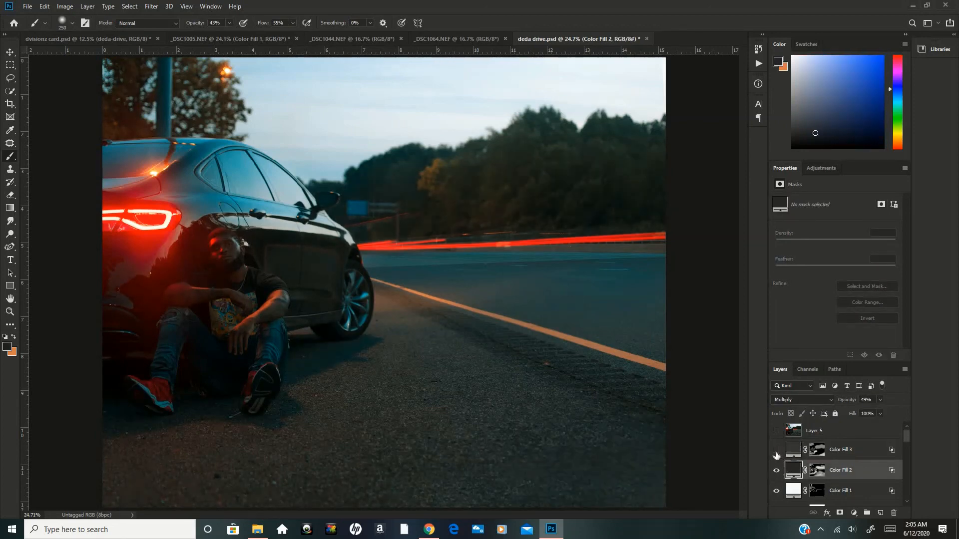
click(776, 451)
click(792, 451)
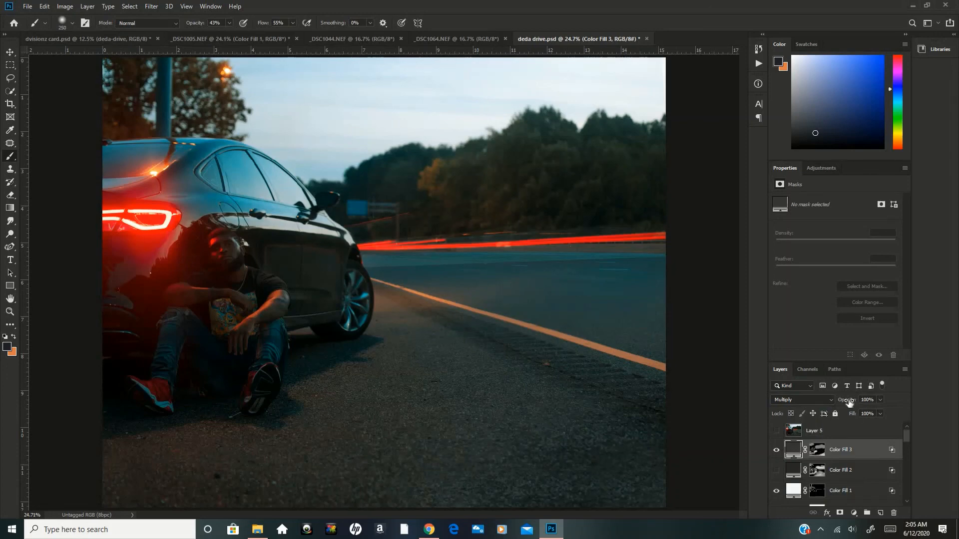
Lower the opacity of Color Fill 3 to 63% and toggle the layer to compare the image with and without its shadows.
drag(849, 402, 779, 399)
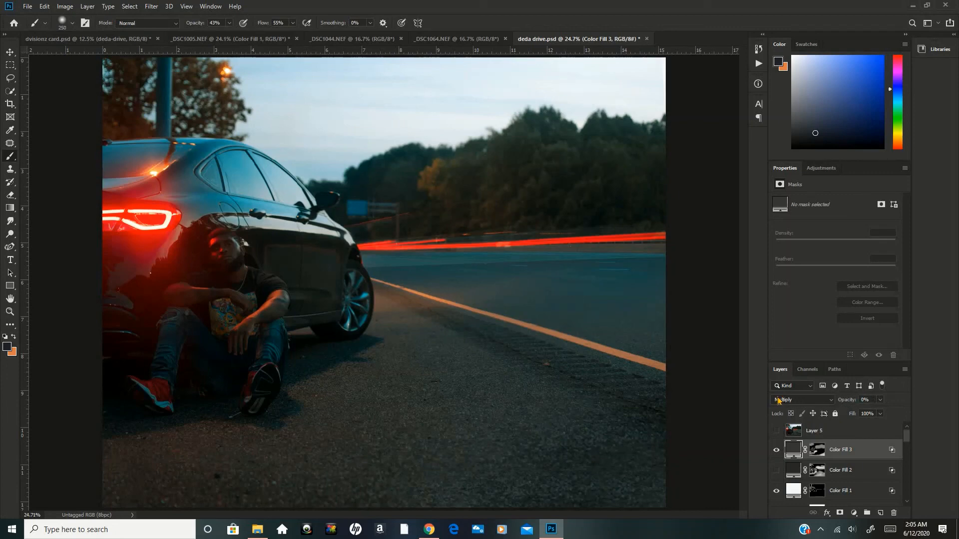
drag(850, 401, 858, 401)
click(865, 400)
scroll(870, 402, up, 9)
scroll(878, 403, up, 6)
click(775, 449)
click(777, 450)
click(776, 450)
Show Layer 5 above the color fills to review the finished composite, and select that layer.
click(776, 431)
key(ctrl+minus)
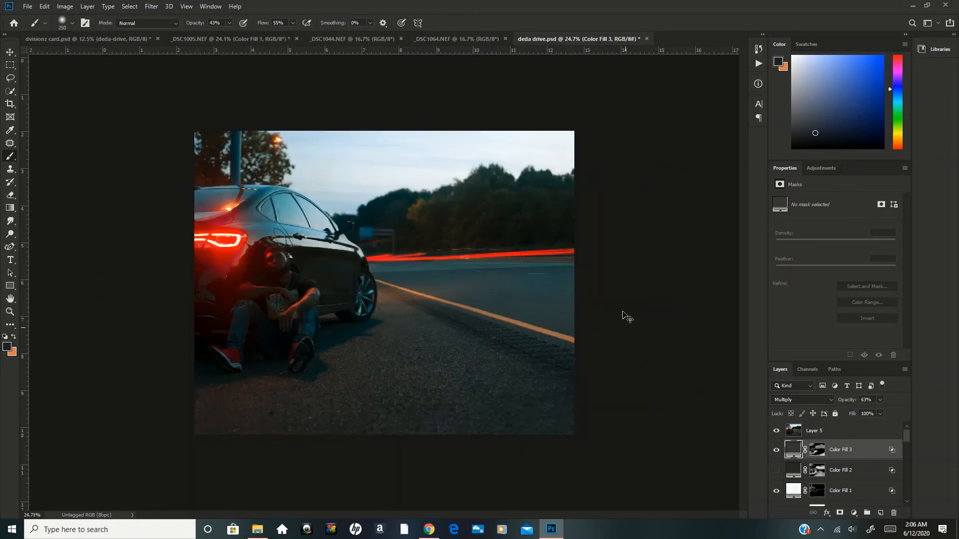
key(ctrl+plus)
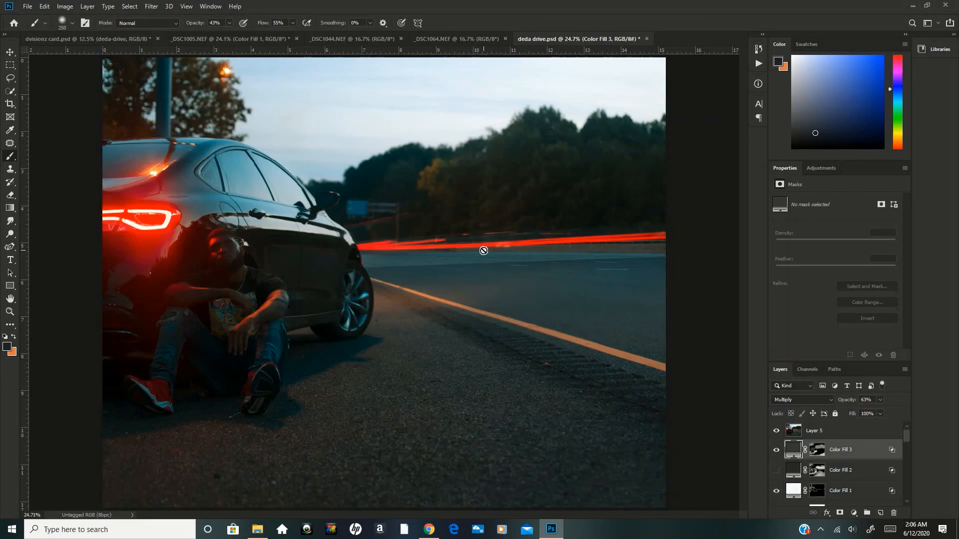
click(815, 432)
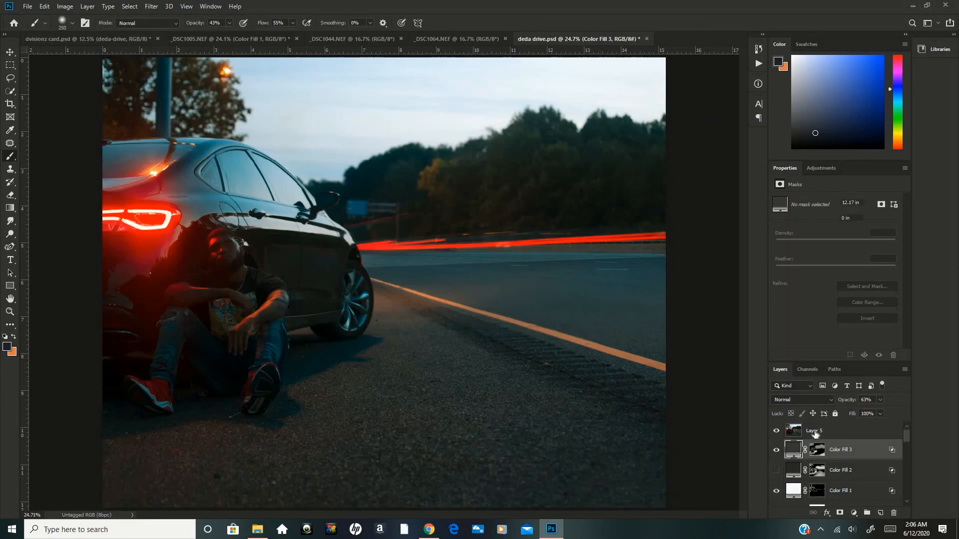